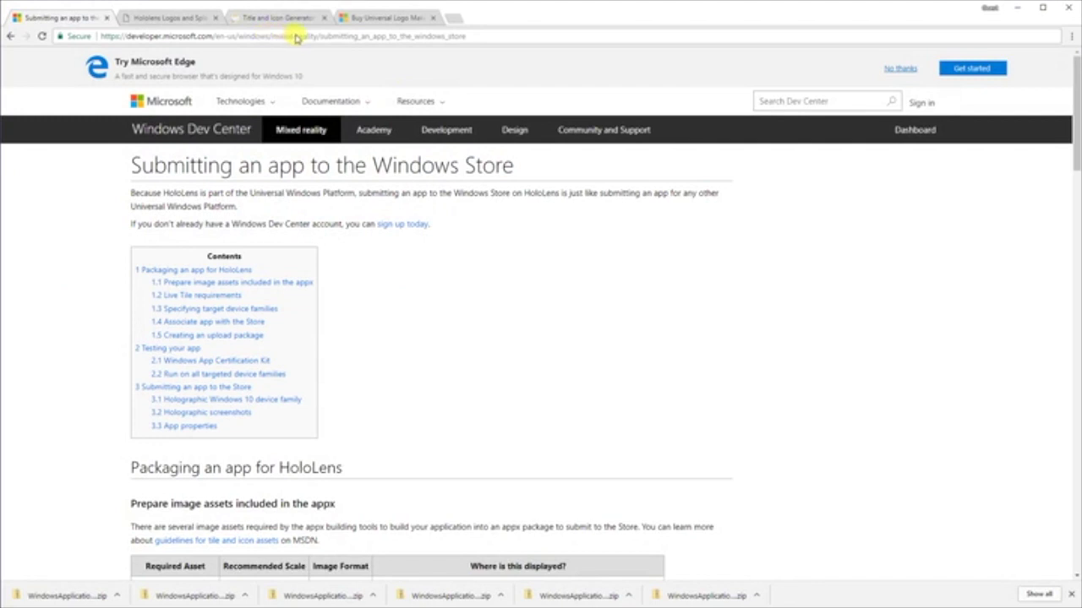
Highlight the Square 150x150, 310x310 and Store Logo sizes, then view the Hololens Logos and Splash Assets image
scroll(476, 450, down, 4)
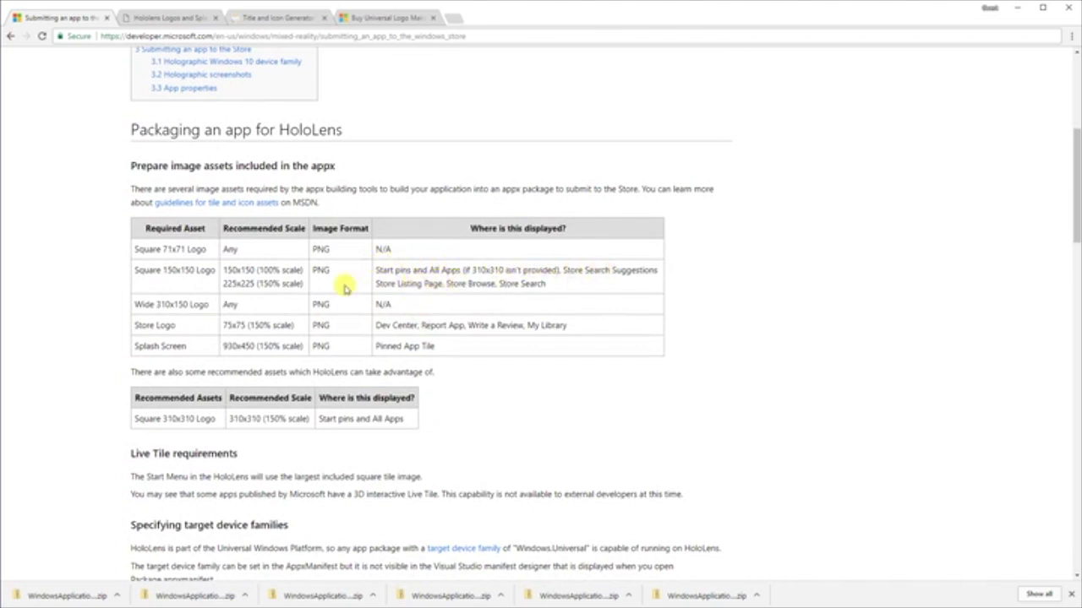
drag(133, 270, 215, 267)
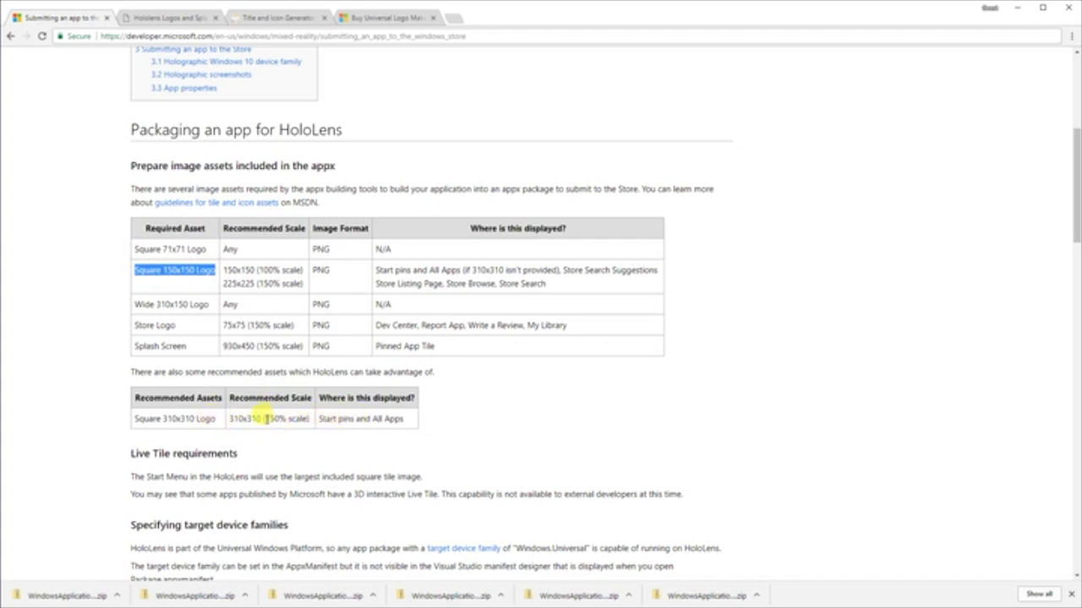
drag(265, 418, 309, 418)
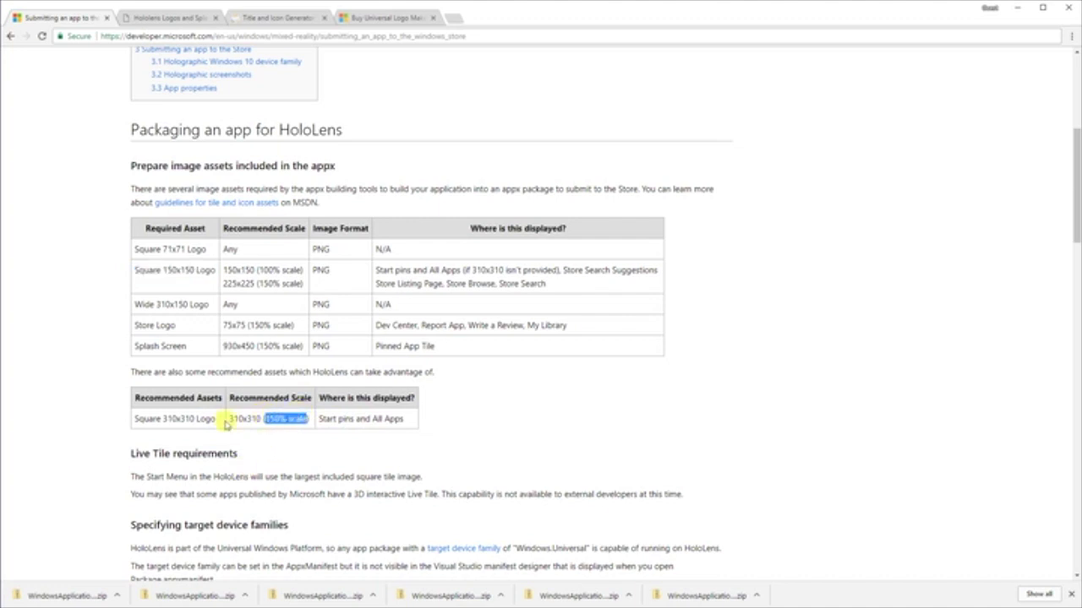
drag(230, 418, 261, 418)
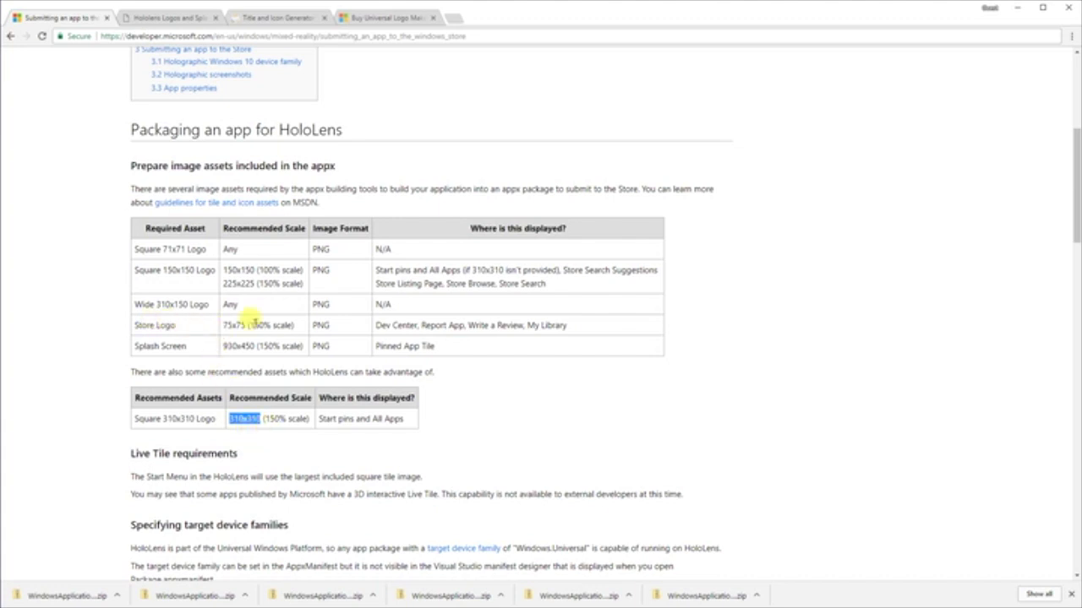
drag(376, 325, 571, 329)
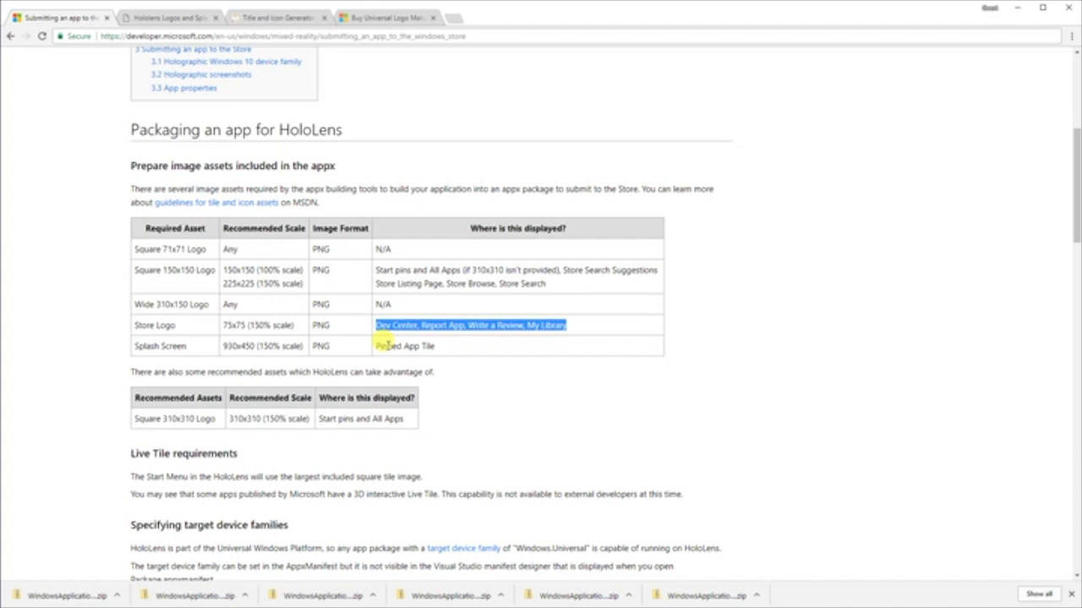
click(176, 17)
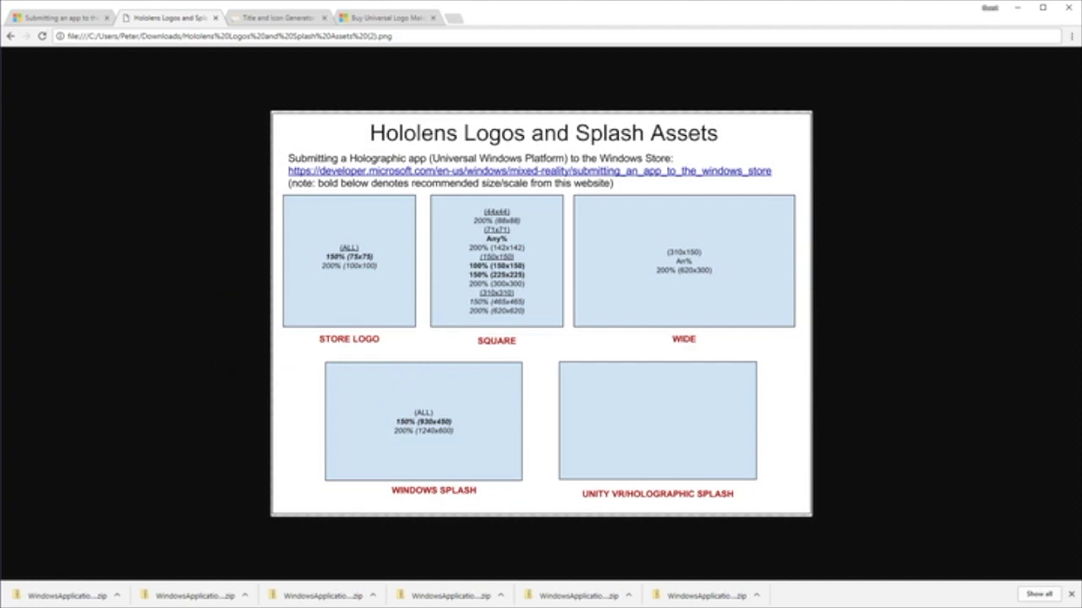
Build the HoloWorld project for Universal Windows Platform from Build Settings into the Builds folder
key(alt+Tab)
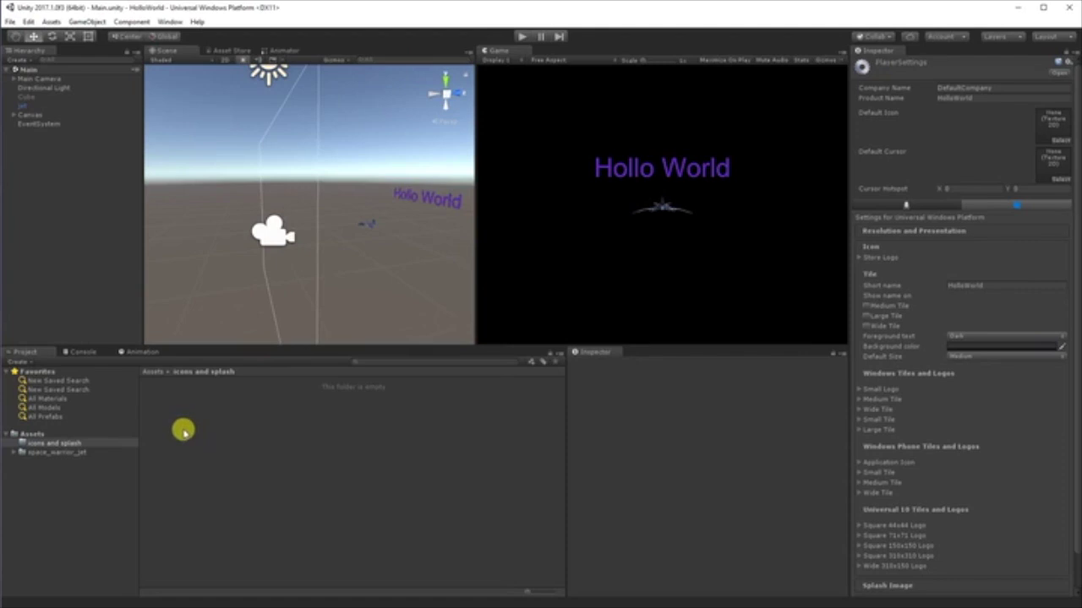
click(10, 21)
click(77, 132)
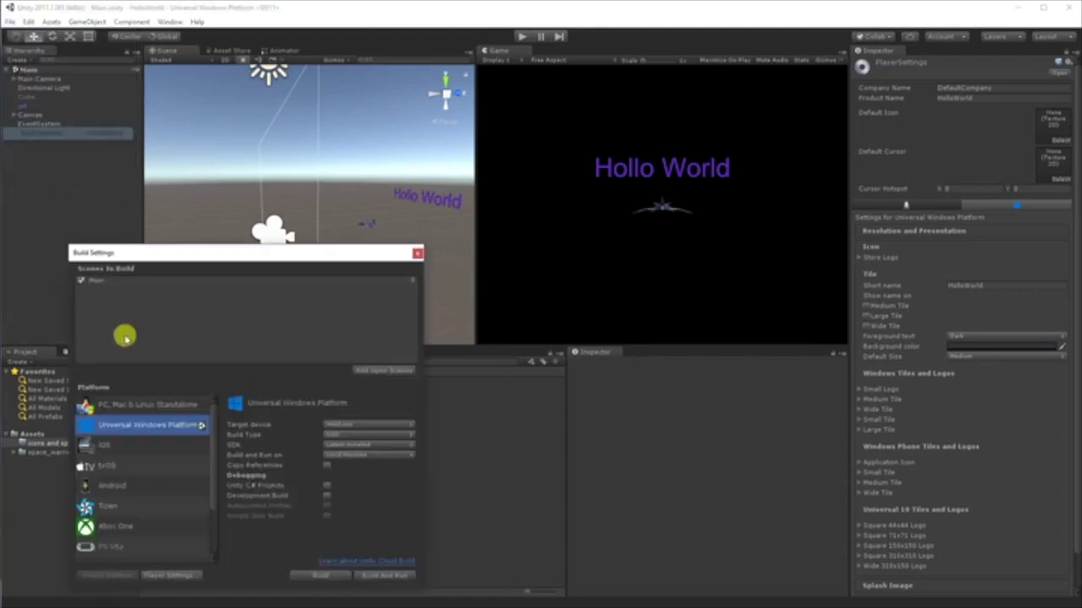
click(319, 575)
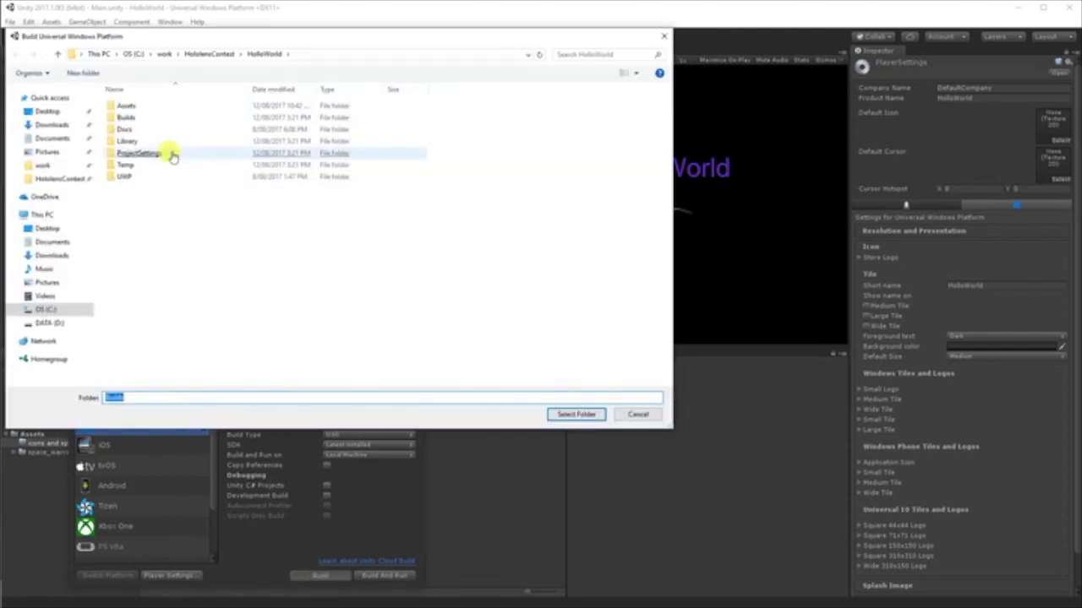
click(573, 415)
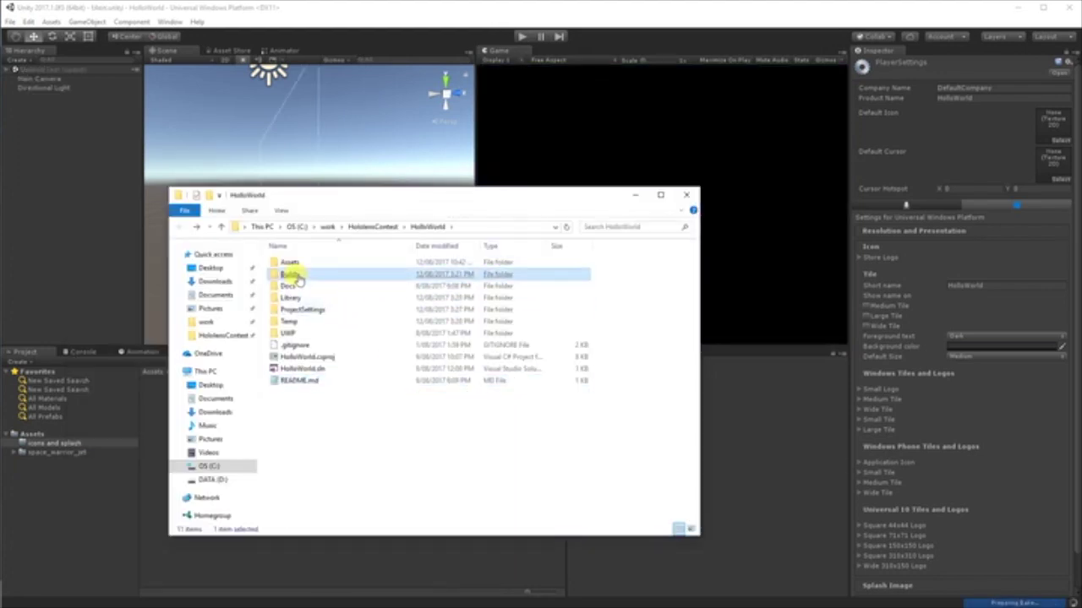
In Builds > HoloWorld > Assets, check the Square44x44, Square150x150, Wide310x150 and targetsize logo PNGs
double_click(290, 274)
double_click(300, 262)
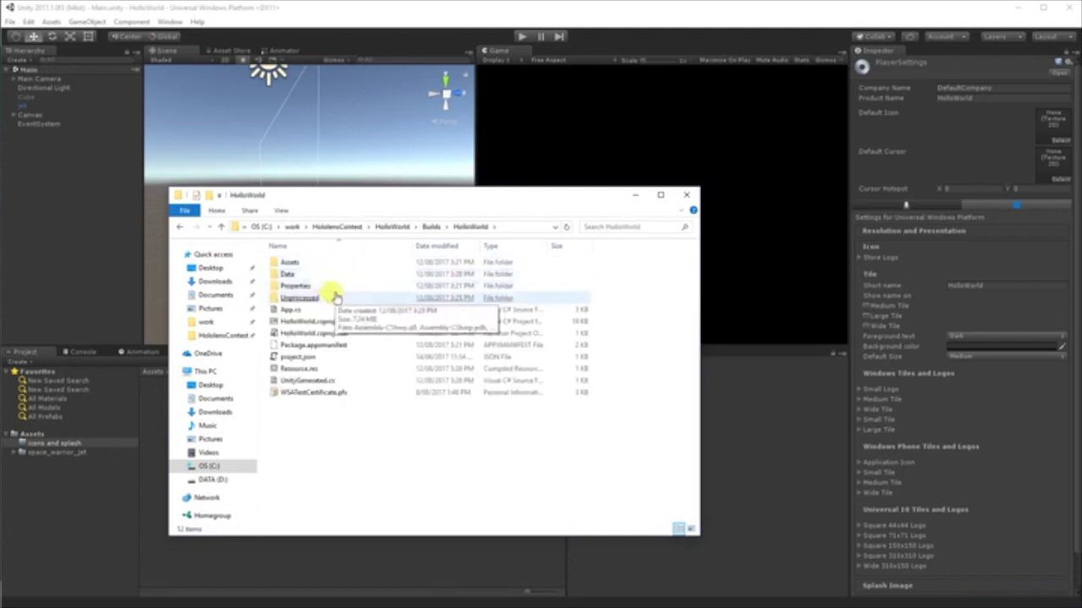
double_click(300, 264)
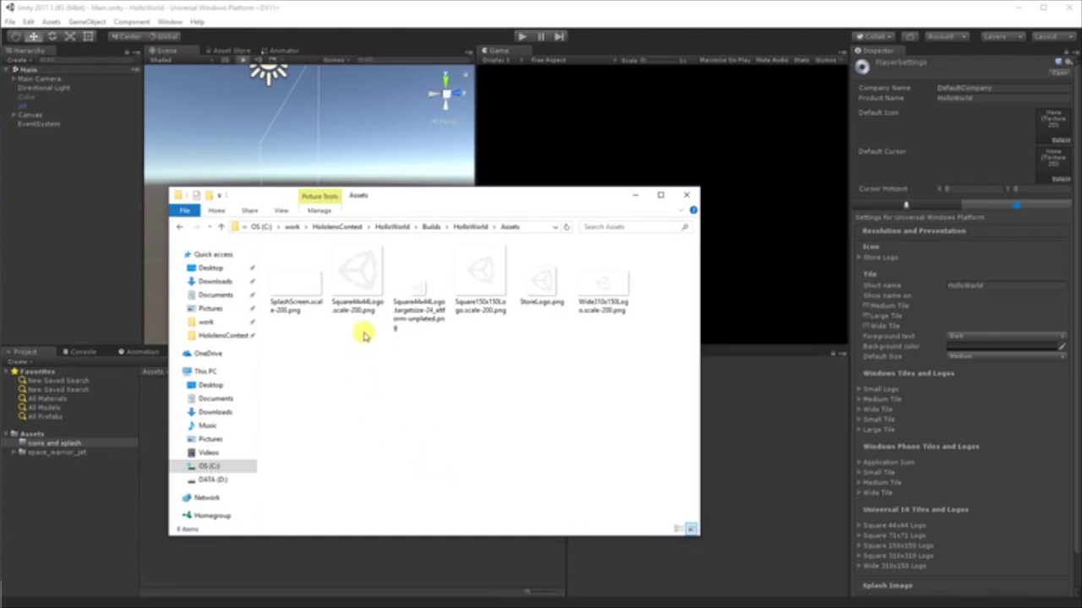
click(358, 311)
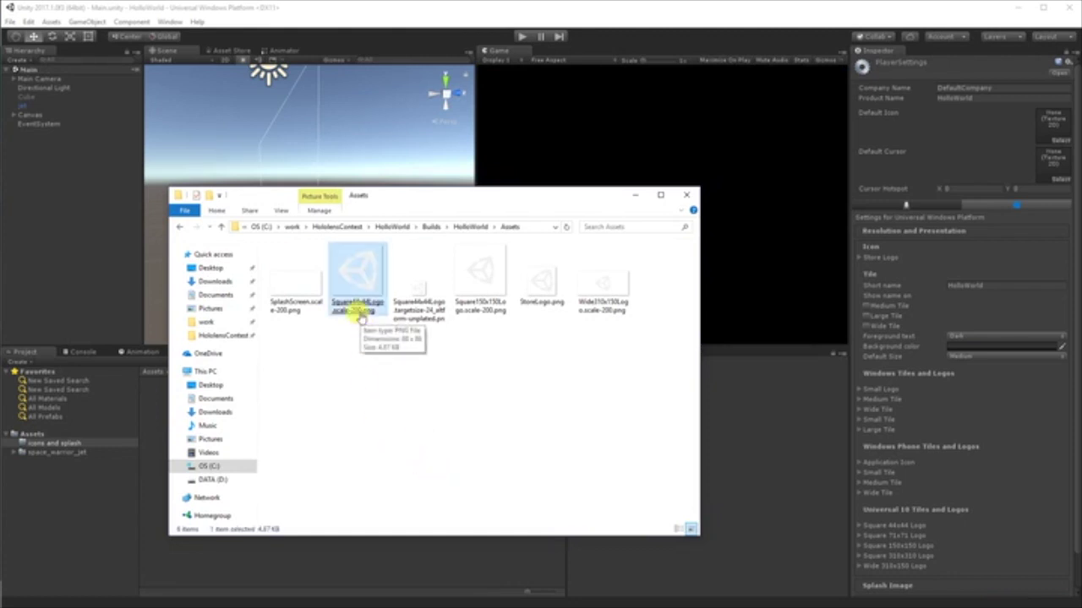
click(483, 311)
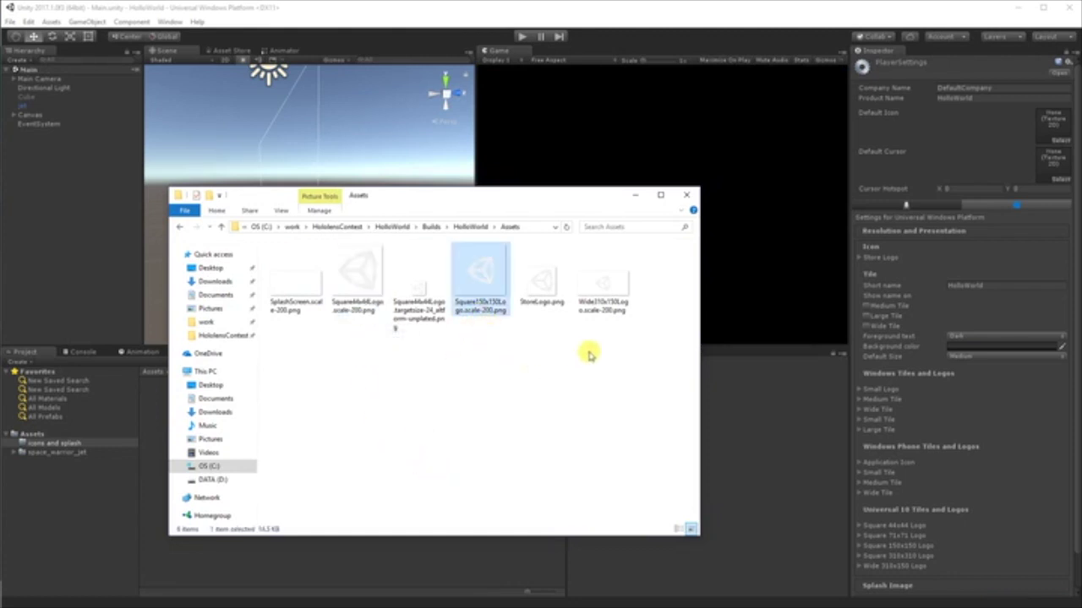
click(604, 311)
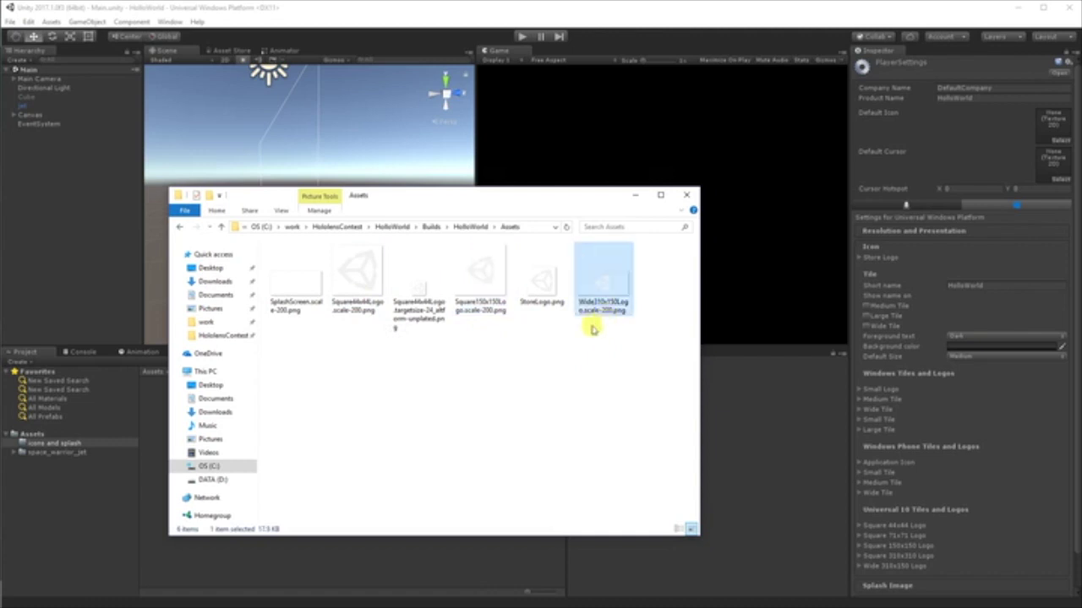
click(429, 330)
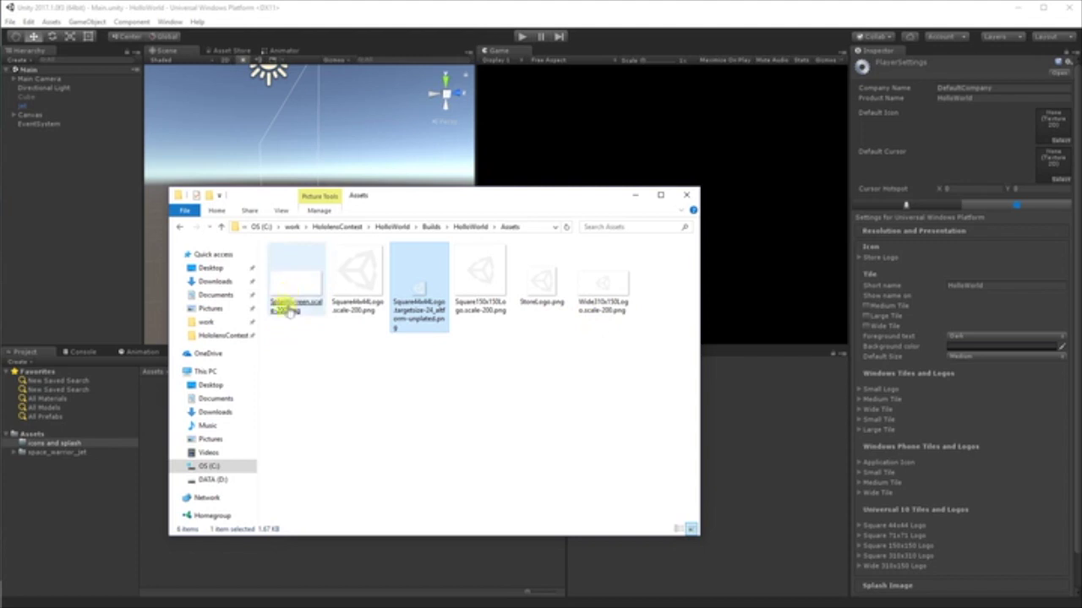
Minimise File Explorer and close Unity's Build Settings window
click(635, 195)
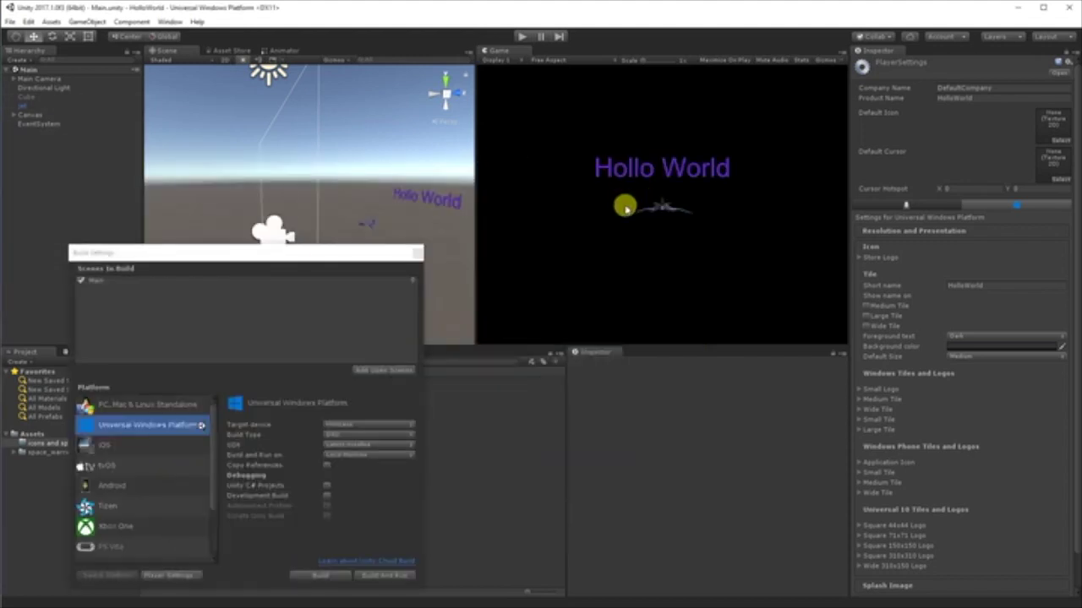
click(417, 256)
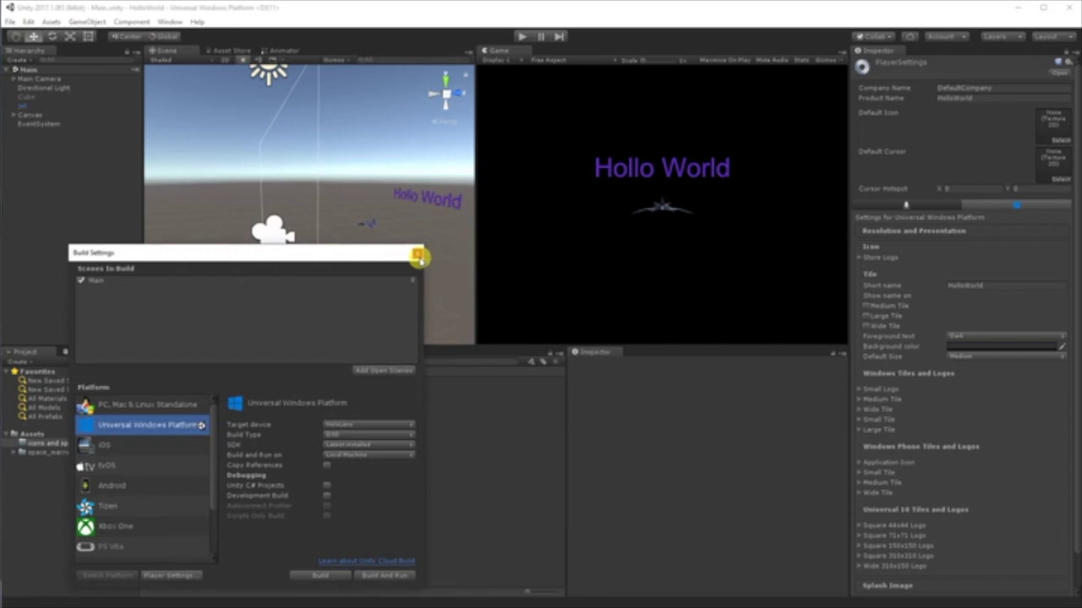
click(418, 256)
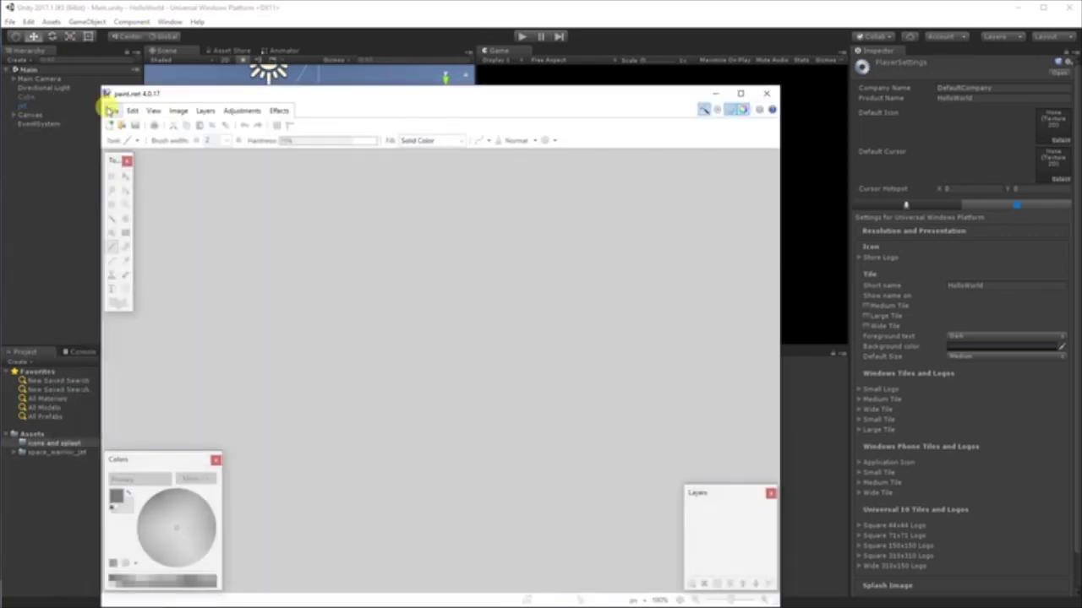
Create a new paint.net image with width 1240 and height 1240 pixels
click(112, 111)
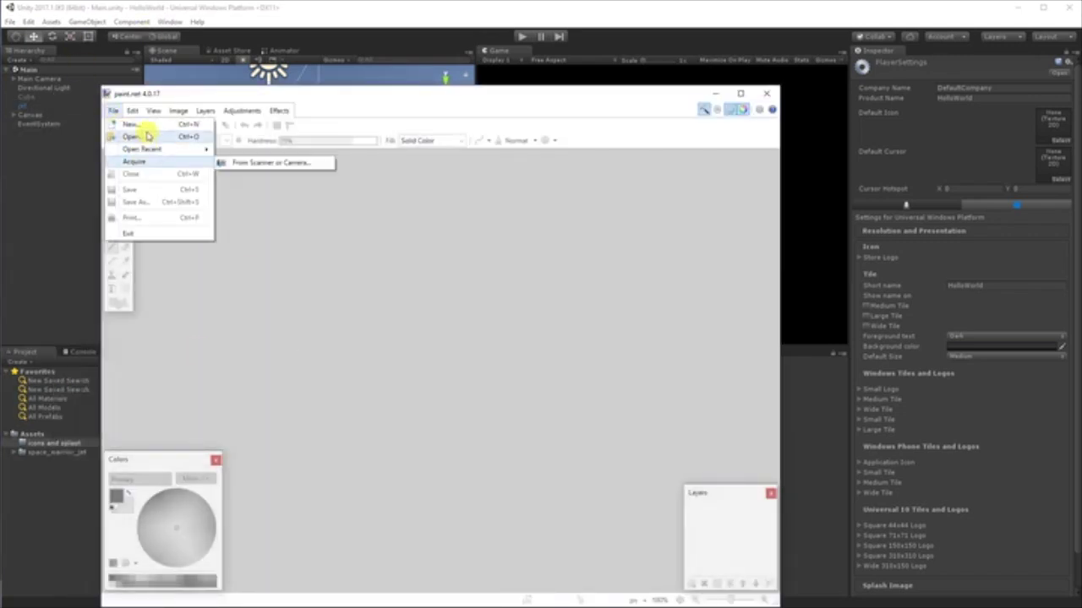
click(142, 125)
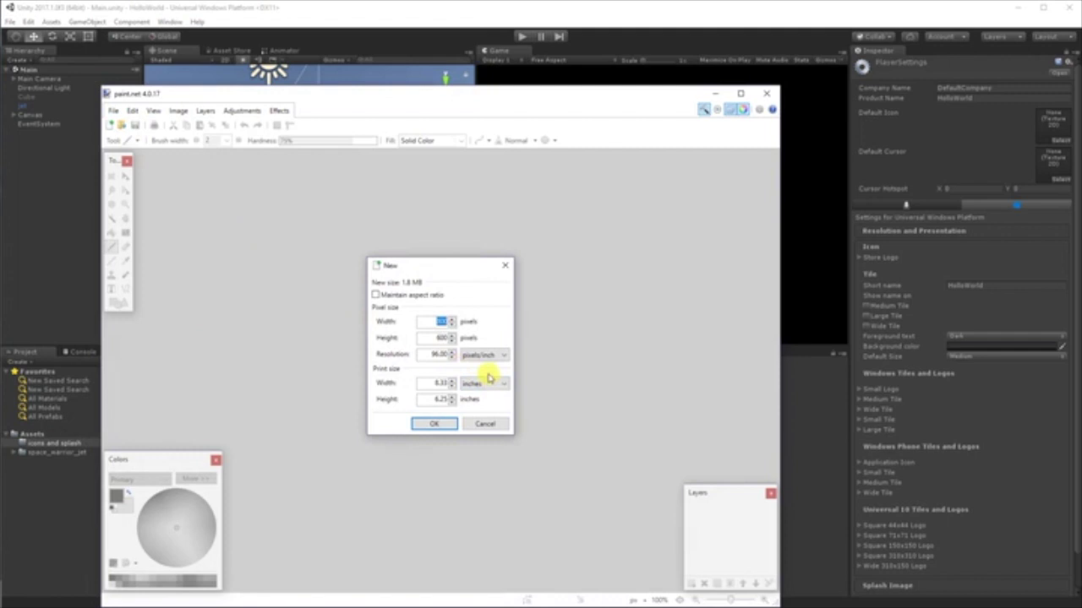
text(240)
key(BackSpace)
key(BackSpace)
key(BackSpace)
text(1240)
key(Tab)
text(1240)
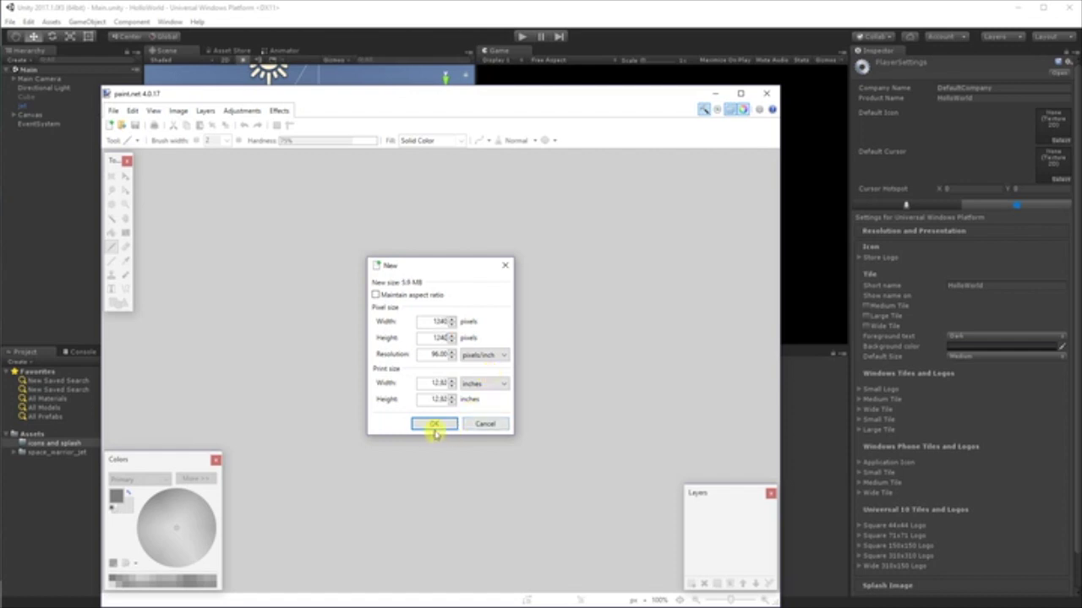
click(433, 425)
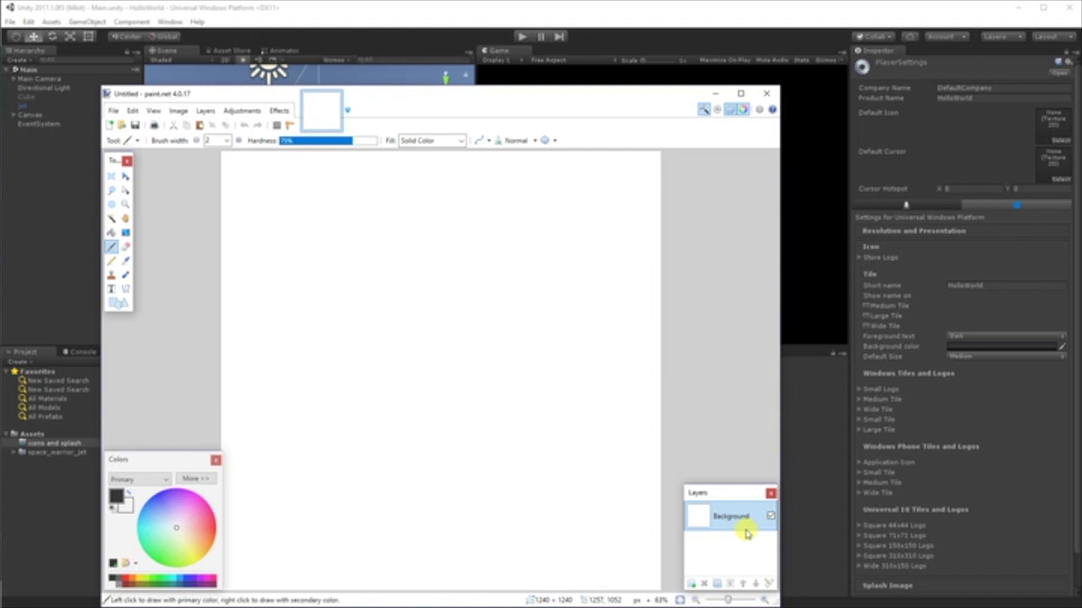
Replace the white Background layer with a transparent layer
click(692, 583)
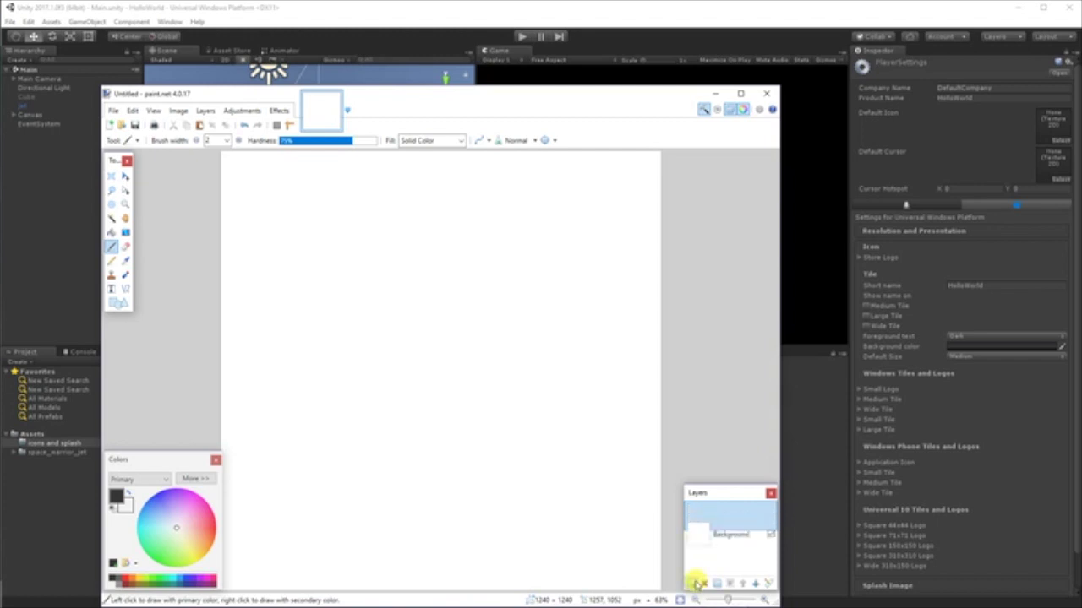
click(718, 546)
click(703, 583)
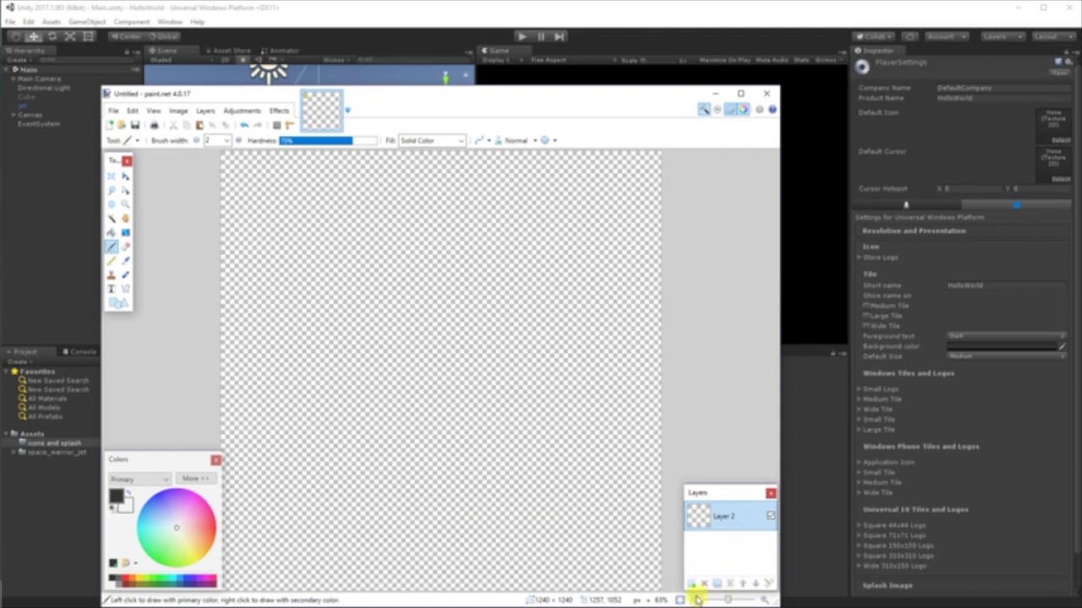
click(691, 584)
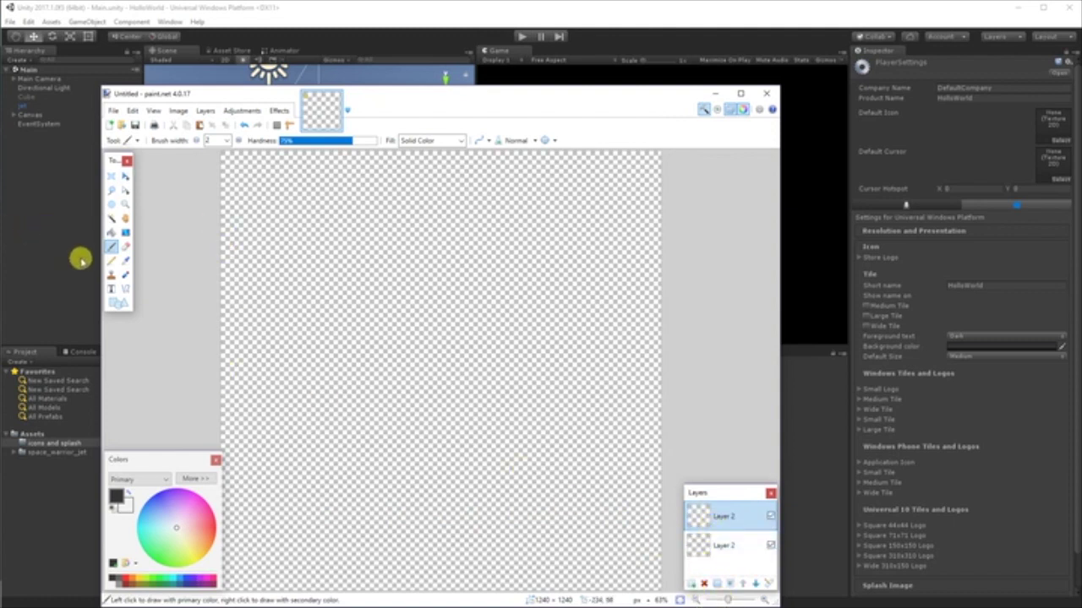
Set up the Paintbrush in pink with a brush width of 55
click(111, 246)
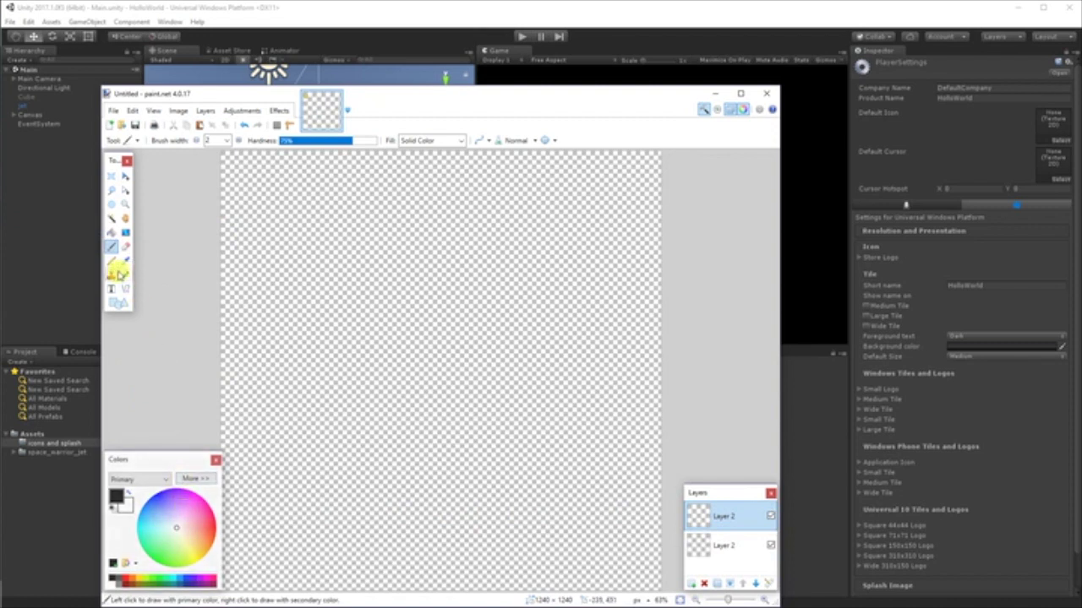
click(211, 516)
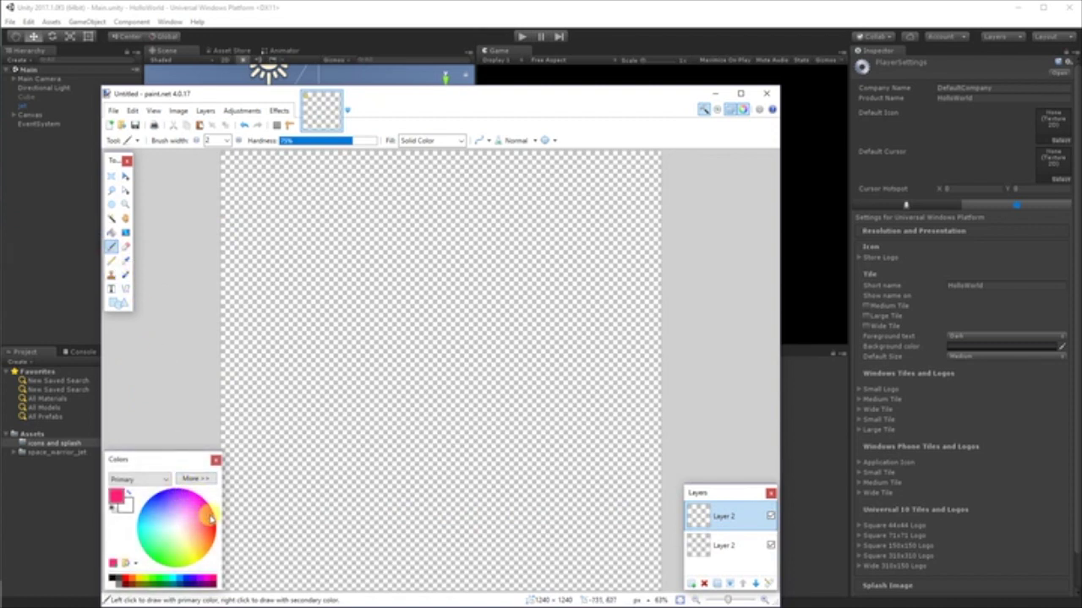
click(226, 143)
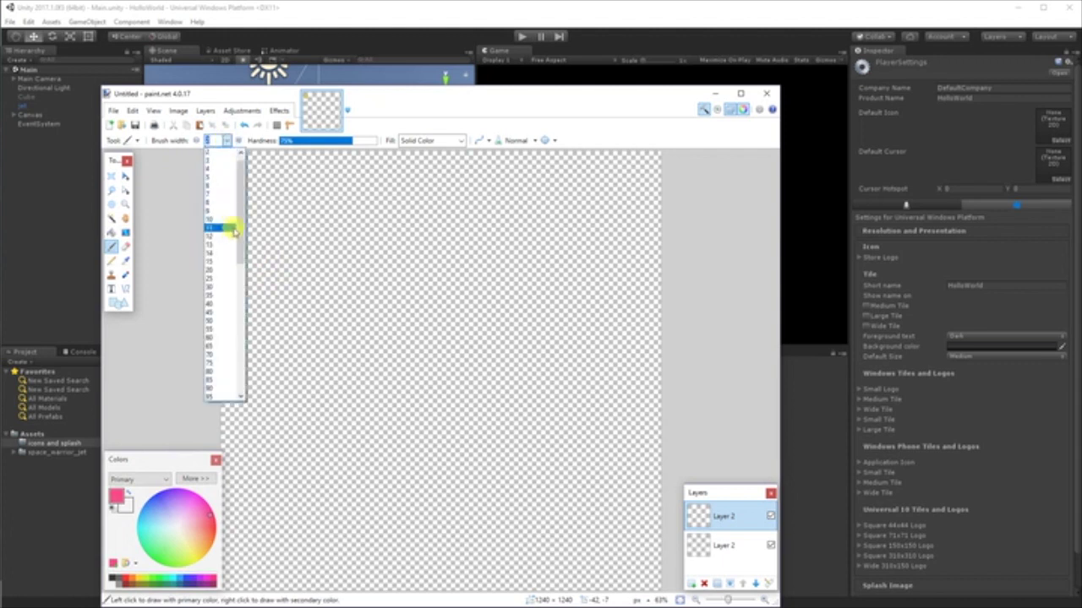
click(217, 294)
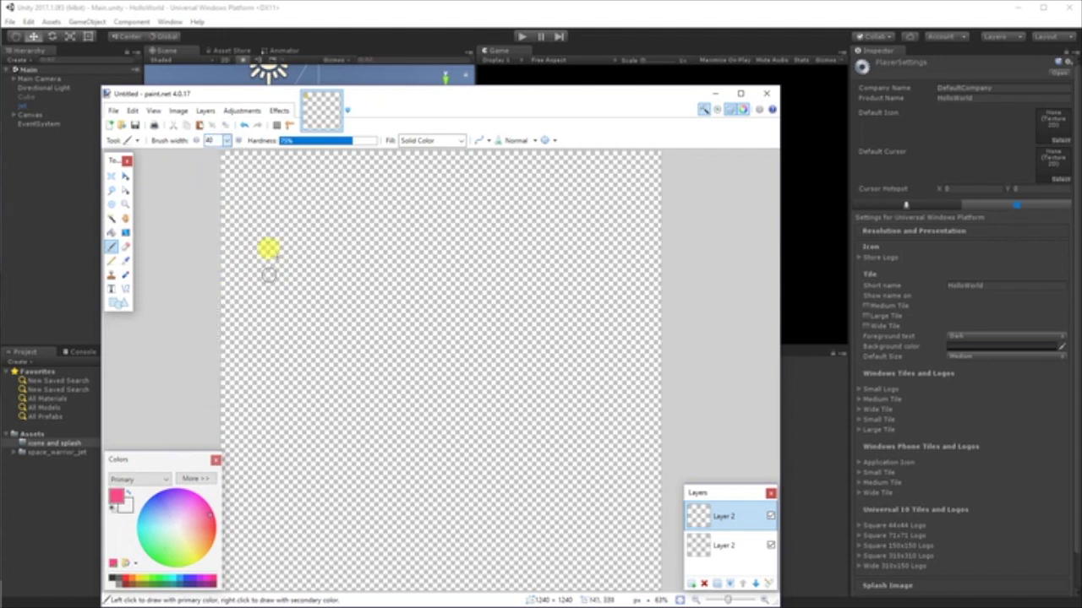
click(227, 140)
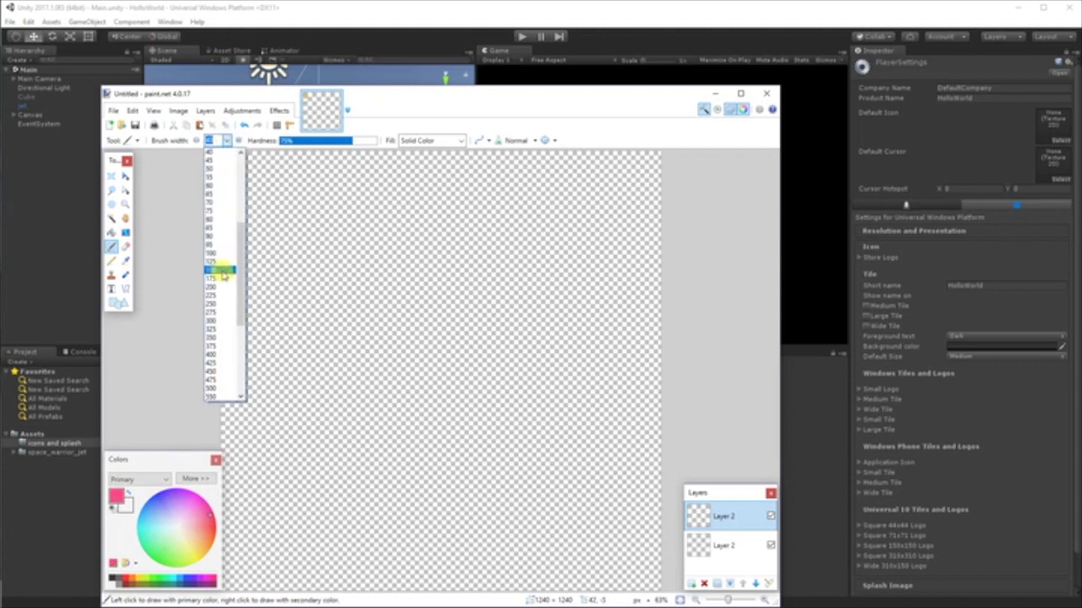
click(226, 181)
Paint the word Hollo in pink across the top of the canvas
mouse_move(254, 203)
mouse_down()
mouse_move(254, 283)
mouse_move(254, 246)
mouse_move(322, 254)
mouse_up()
drag(311, 189, 322, 295)
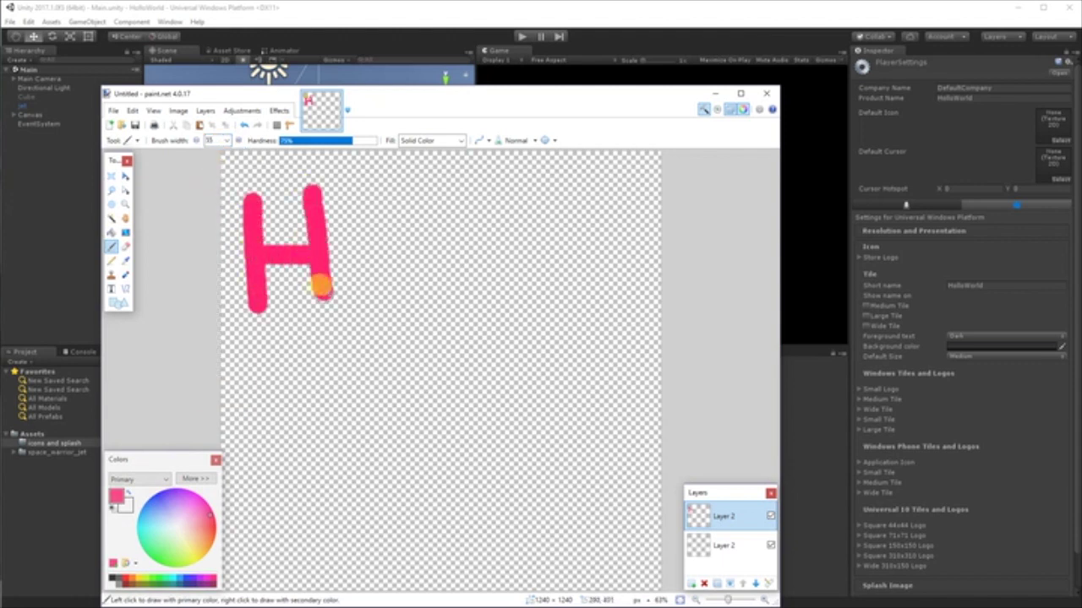
click(358, 246)
mouse_move(372, 245)
mouse_down()
mouse_move(409, 290)
mouse_move(410, 252)
mouse_move(376, 243)
mouse_up()
drag(445, 207, 454, 245)
drag(483, 210, 482, 315)
mouse_move(520, 245)
mouse_down()
mouse_move(574, 258)
mouse_move(499, 273)
mouse_up()
drag(196, 515, 194, 497)
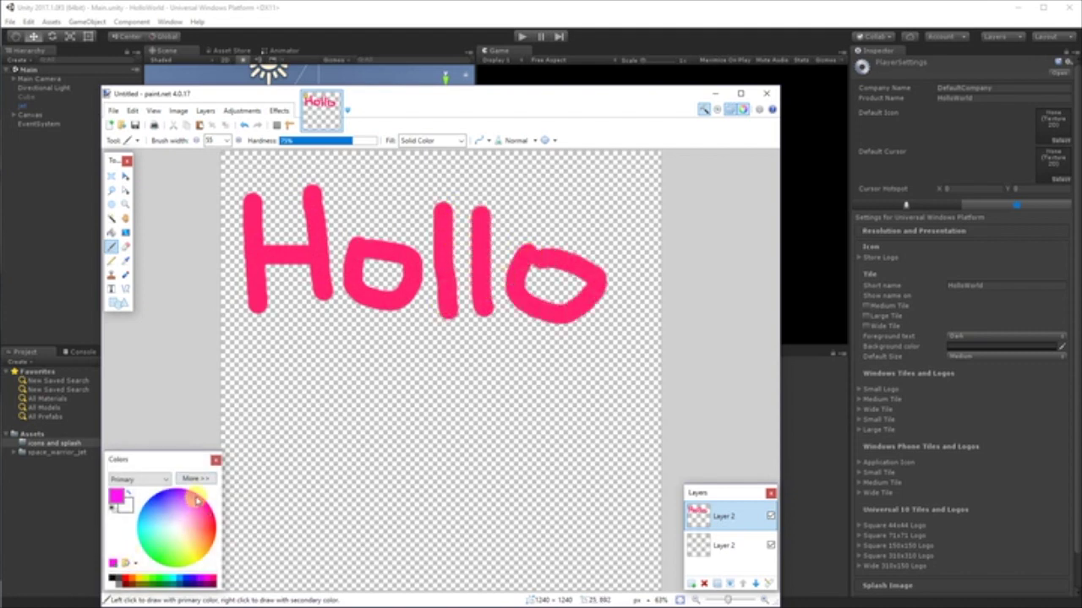
Paint World in magenta, then a blue-violet exclamation mark and underline
mouse_move(262, 374)
mouse_down()
mouse_move(275, 473)
mouse_move(304, 423)
mouse_move(327, 468)
mouse_move(352, 396)
mouse_move(366, 449)
mouse_move(409, 446)
mouse_move(380, 430)
mouse_move(441, 444)
mouse_move(441, 467)
mouse_move(482, 433)
mouse_up()
drag(500, 382, 507, 478)
mouse_move(582, 443)
mouse_down()
mouse_move(542, 475)
mouse_move(586, 449)
mouse_move(580, 362)
mouse_up()
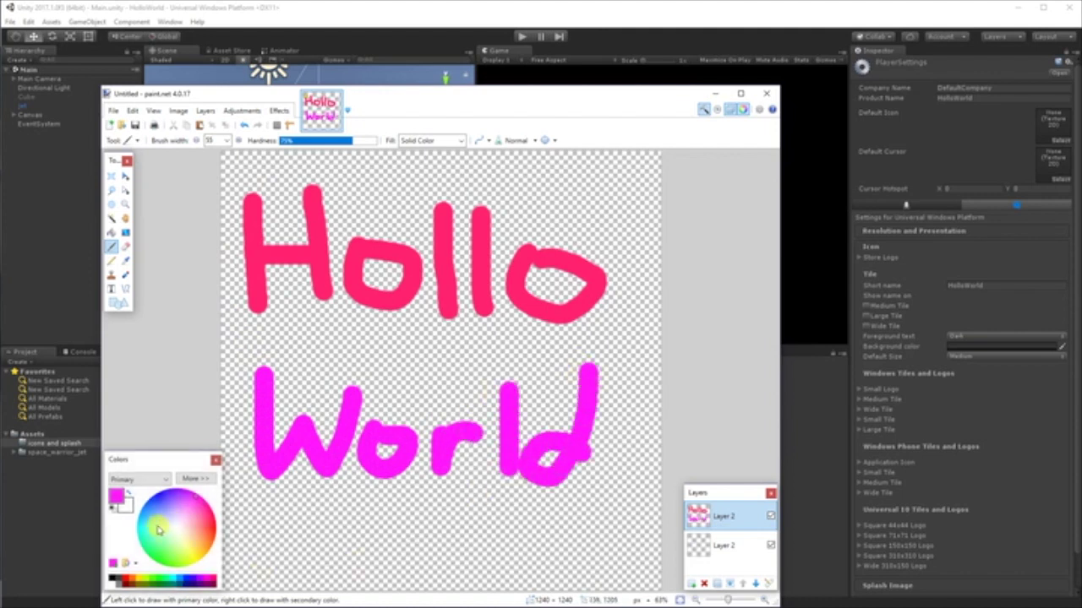
click(169, 498)
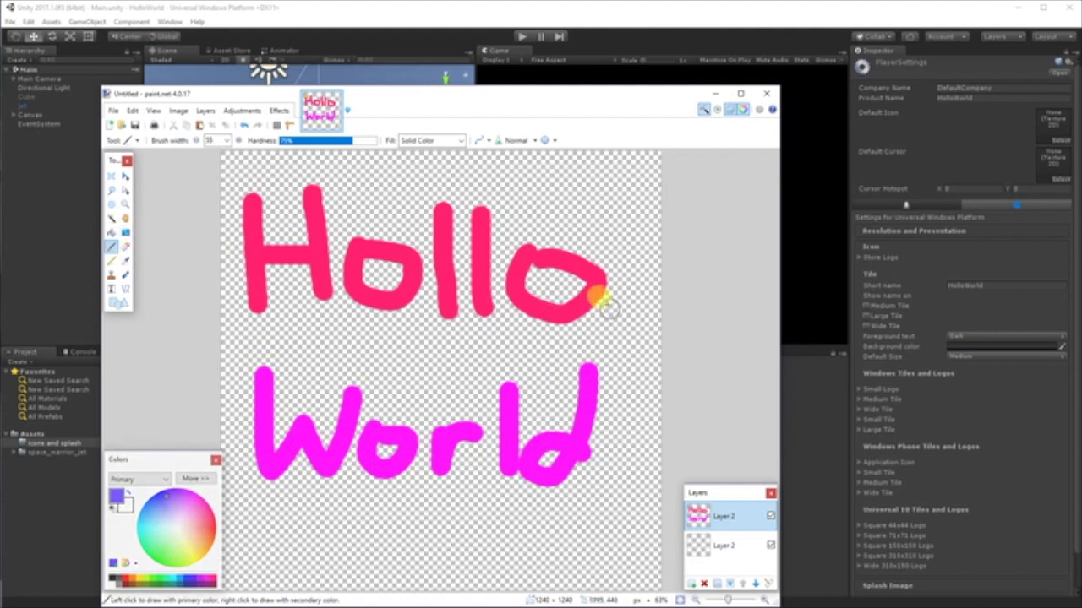
drag(627, 293, 617, 486)
drag(318, 535, 521, 531)
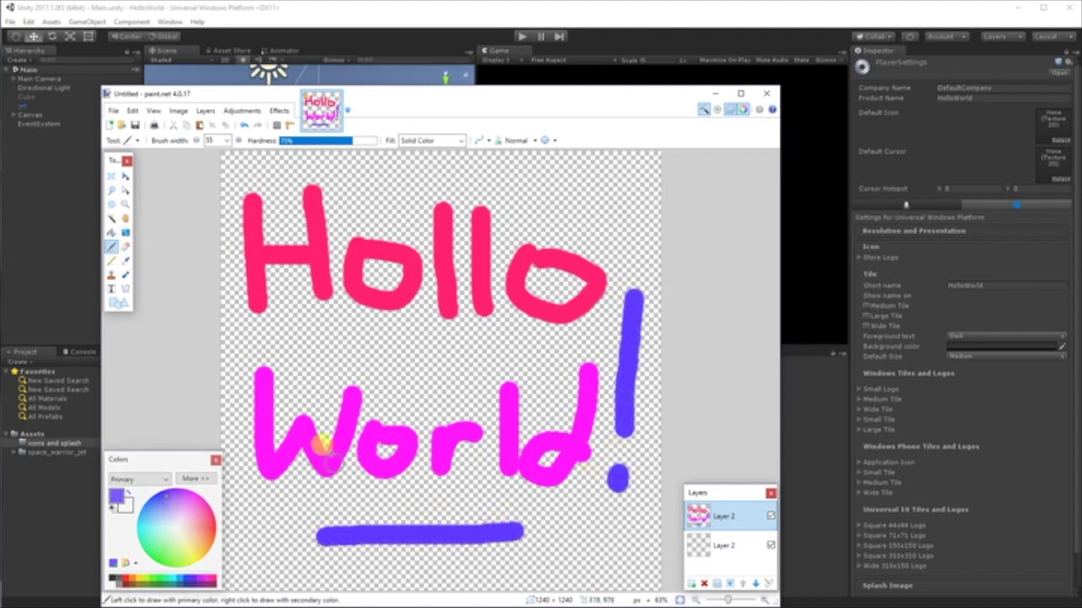
click(113, 111)
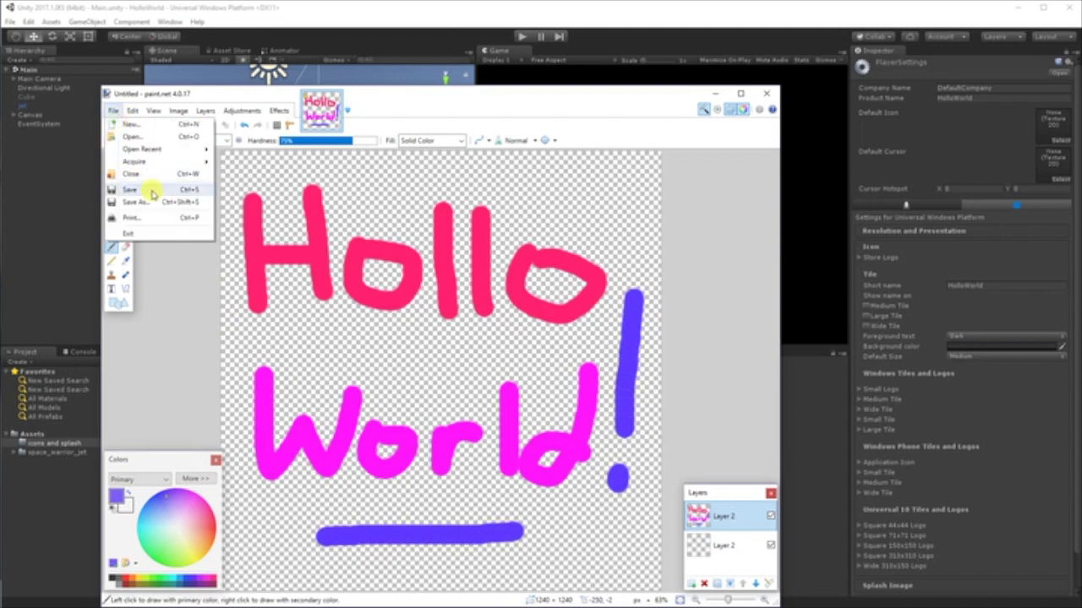
Save the drawing as icon in PNG format inside the HolloWorld project folder
click(153, 203)
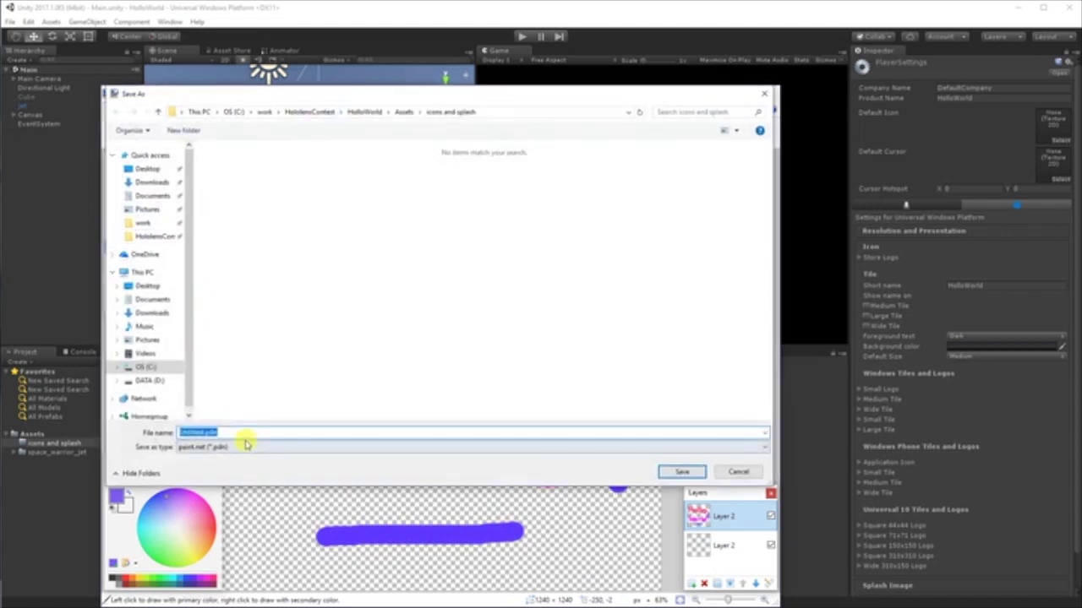
click(245, 447)
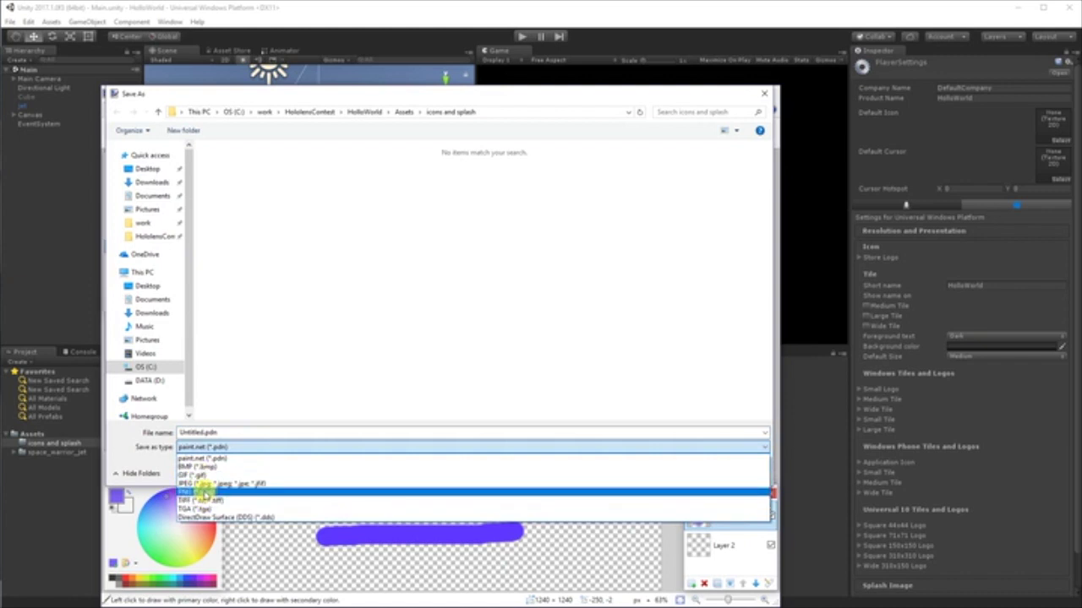
click(203, 491)
click(367, 112)
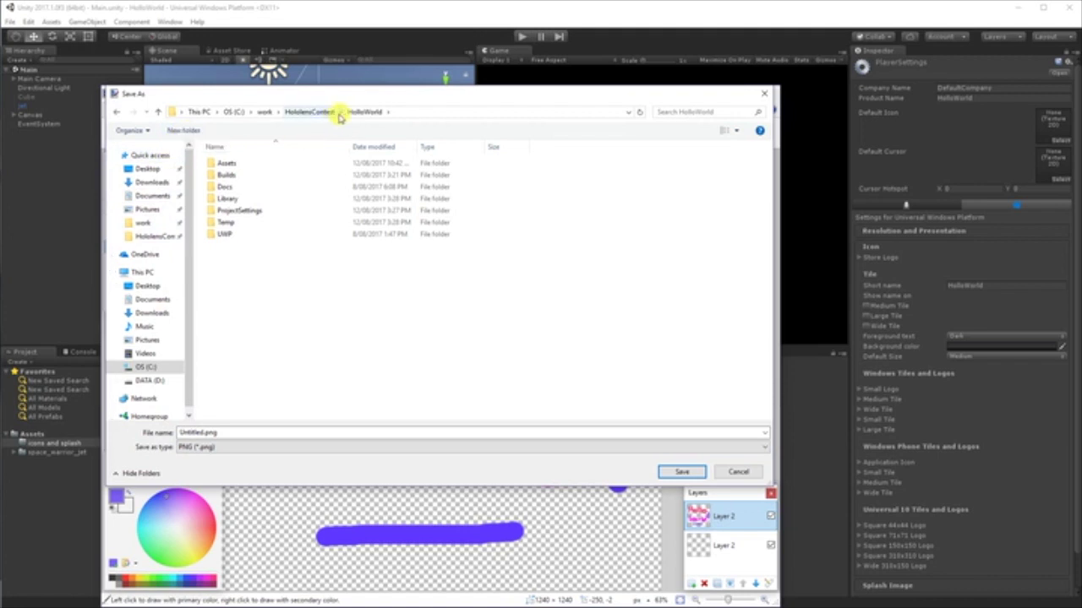
click(236, 428)
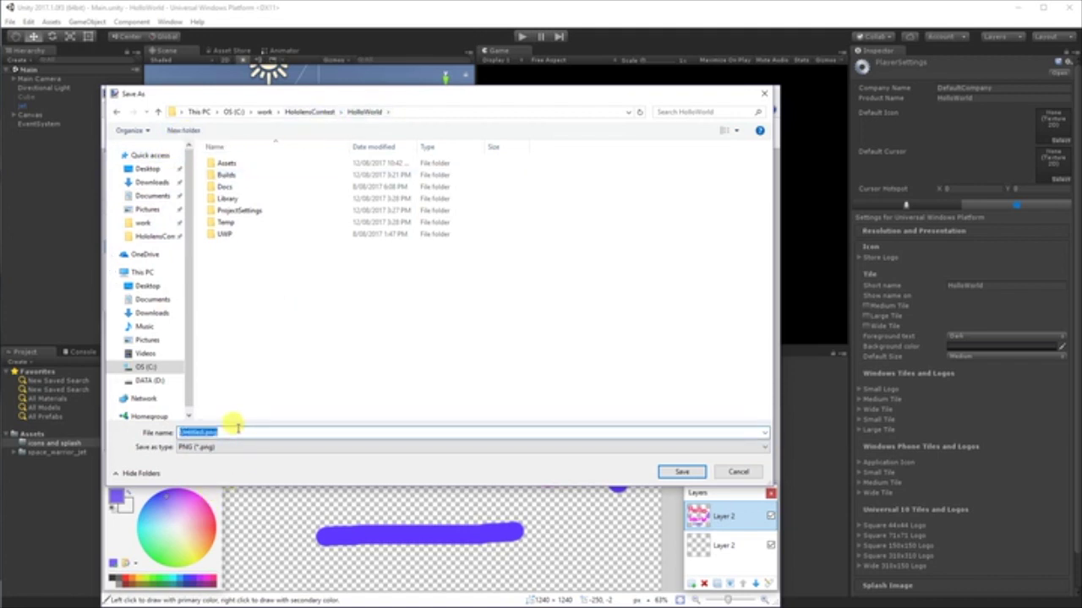
text(icon)
key(Return)
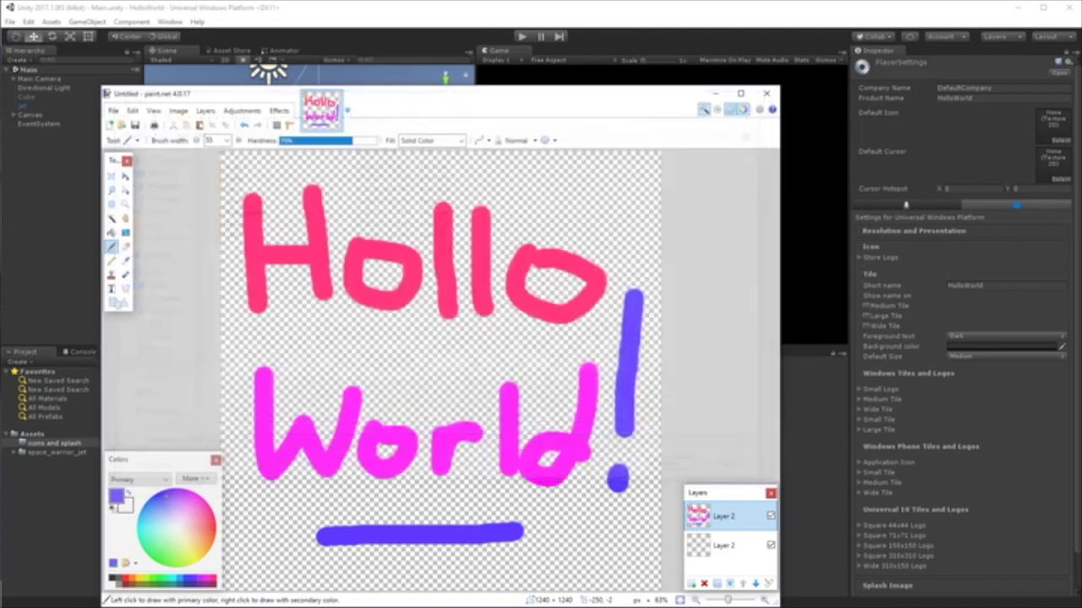
Accept the PNG save settings and flatten the layers so icon.png is saved
click(633, 490)
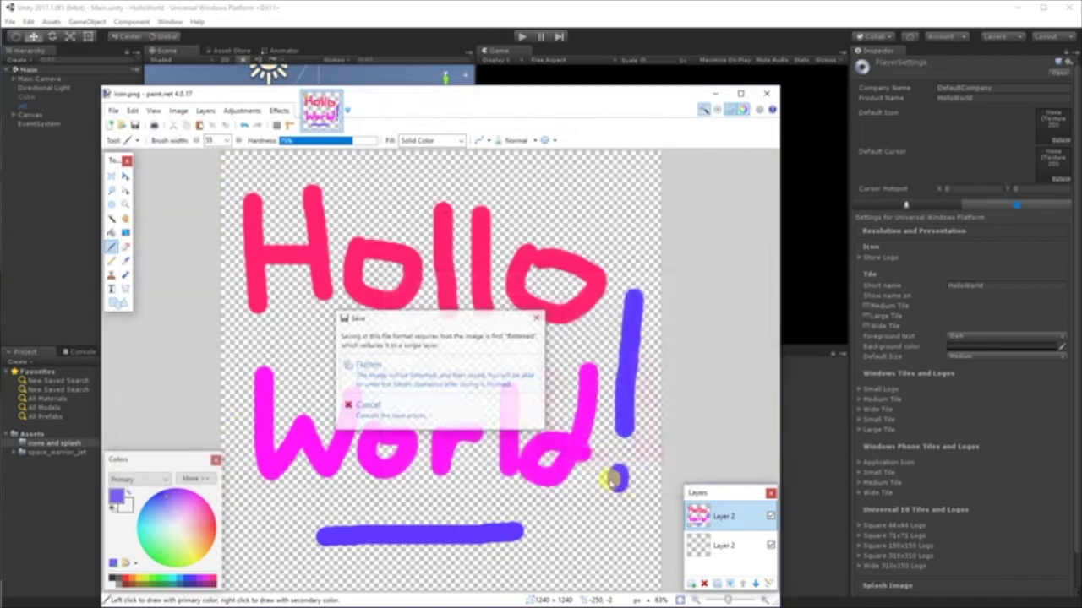
click(436, 372)
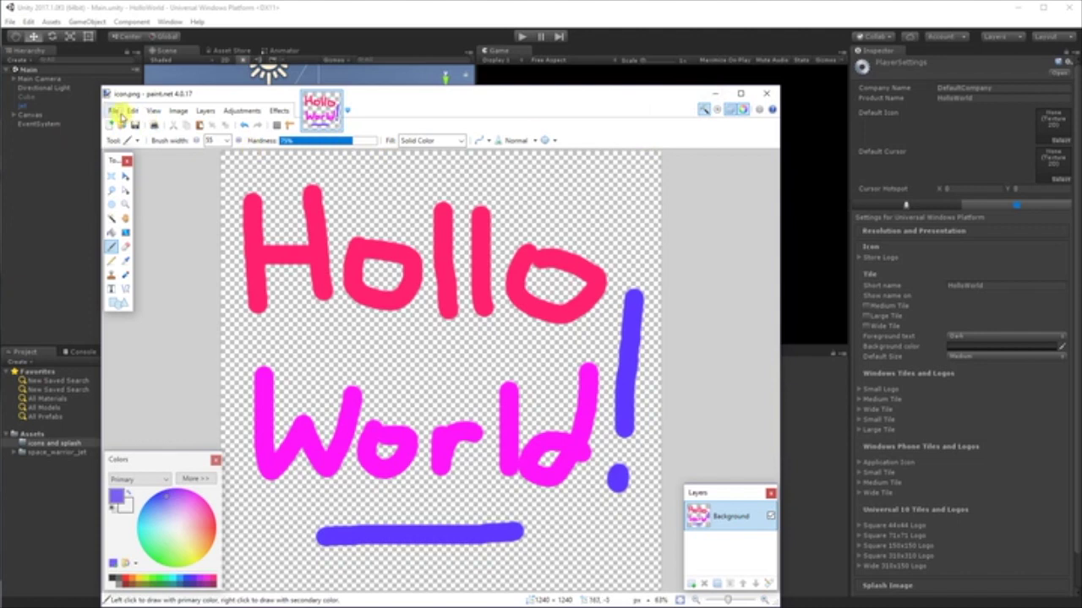
click(114, 112)
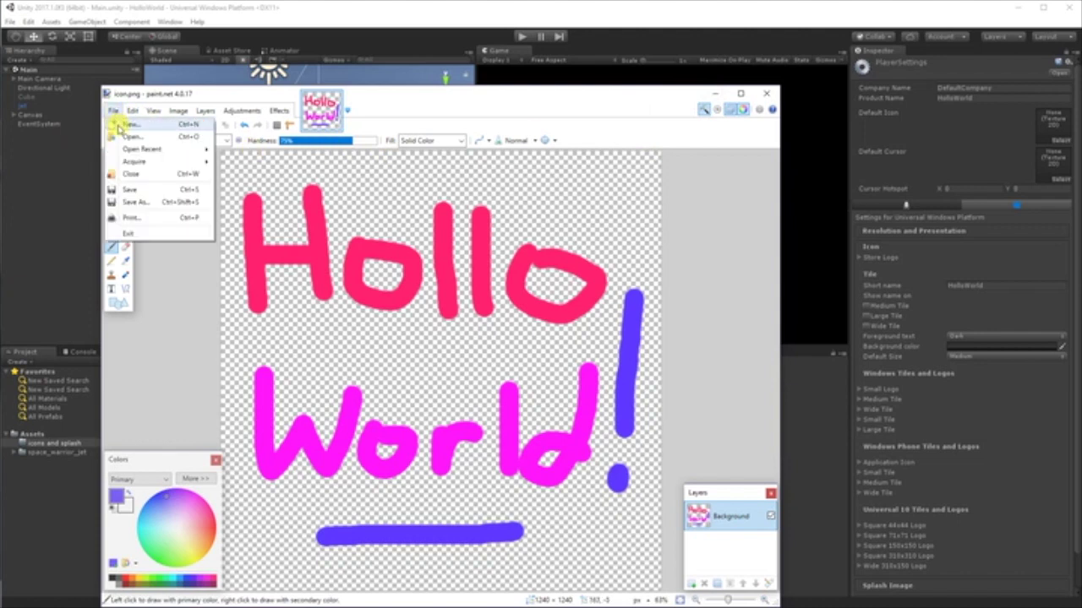
Start a new paint.net image and look up the 930x450 splash screen size in Chrome
click(125, 124)
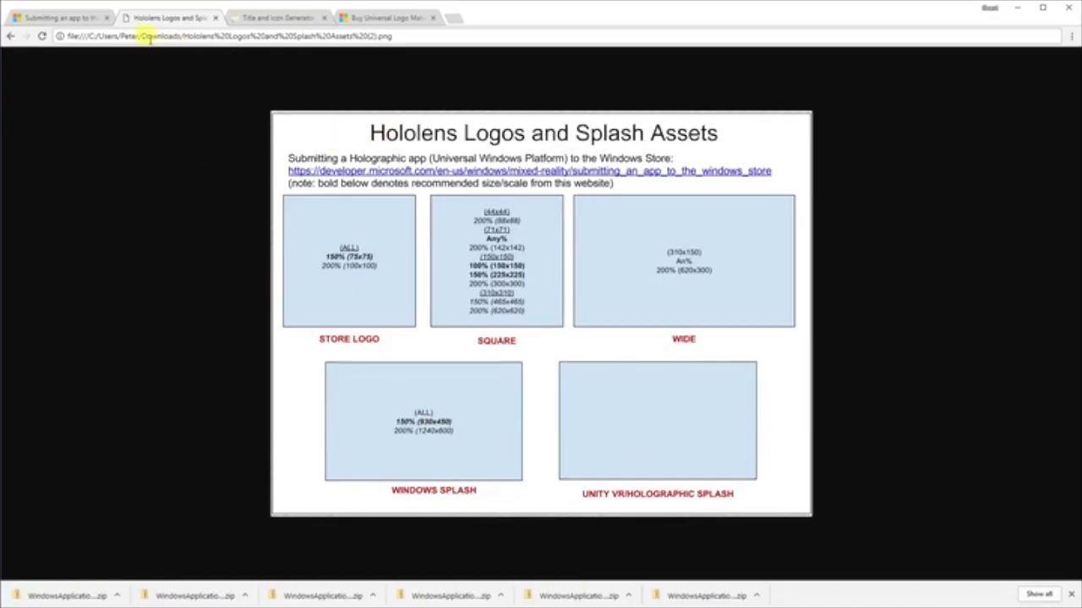
click(68, 29)
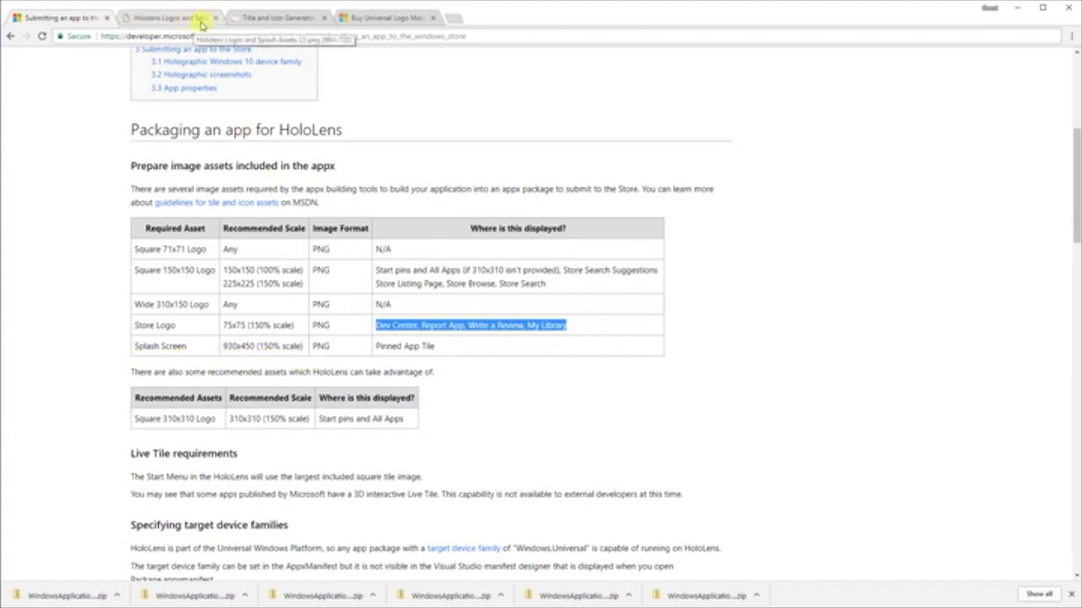
Create the new paint.net image at 1240 by 600 pixels
key(alt+Tab)
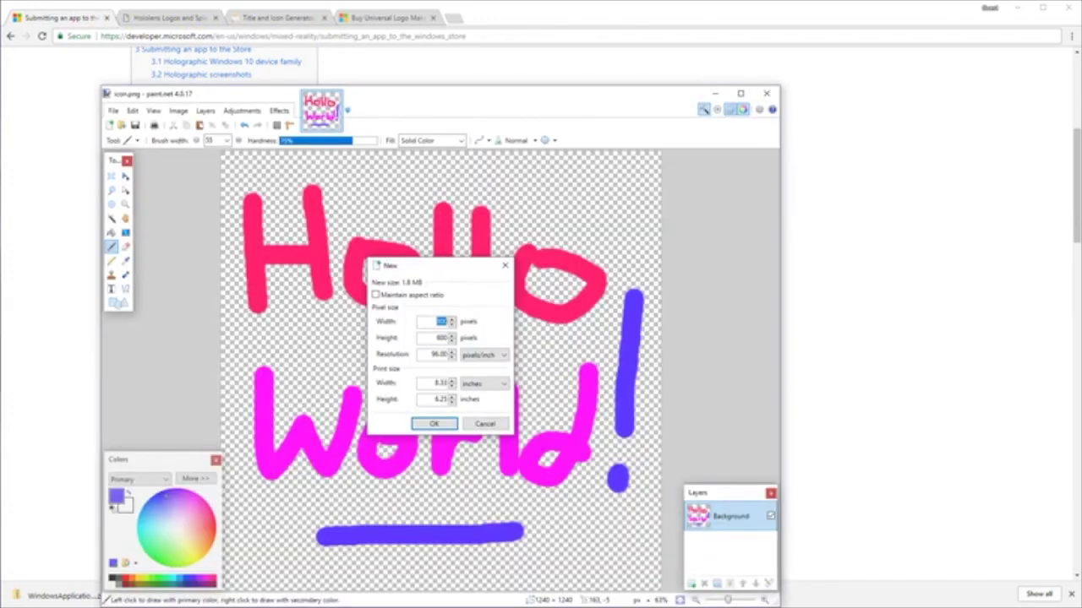
text(1240)
key(Tab)
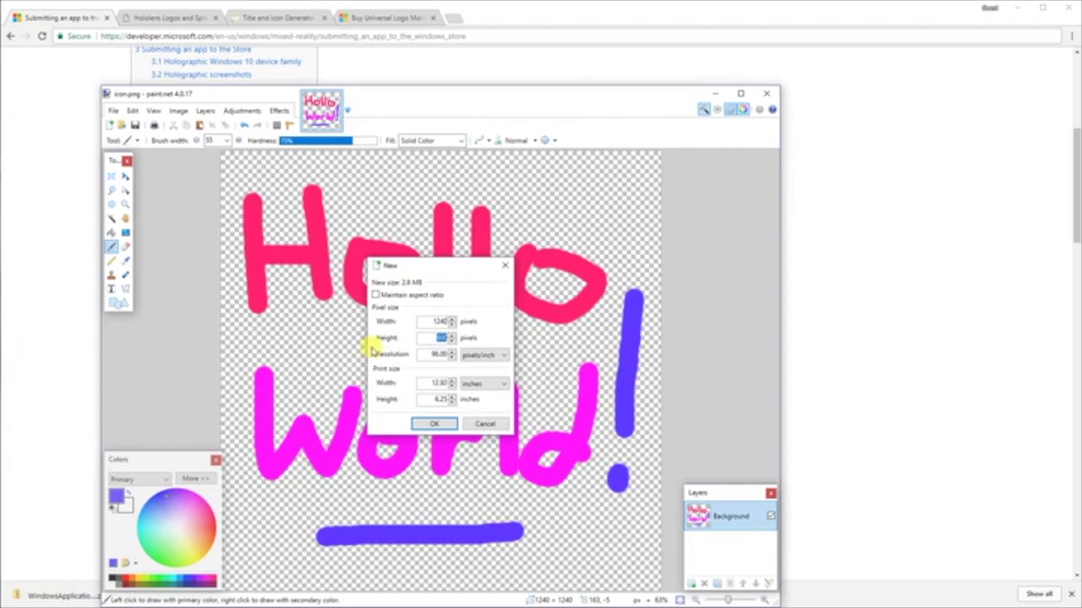
click(439, 425)
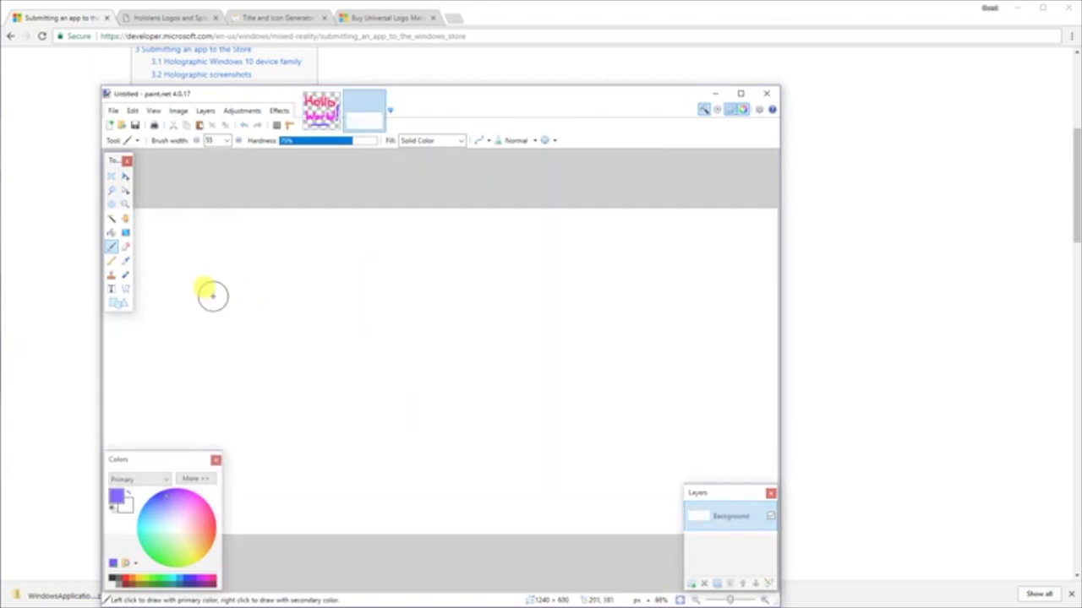
Add a transparent layer and delete the white Background layer
click(691, 583)
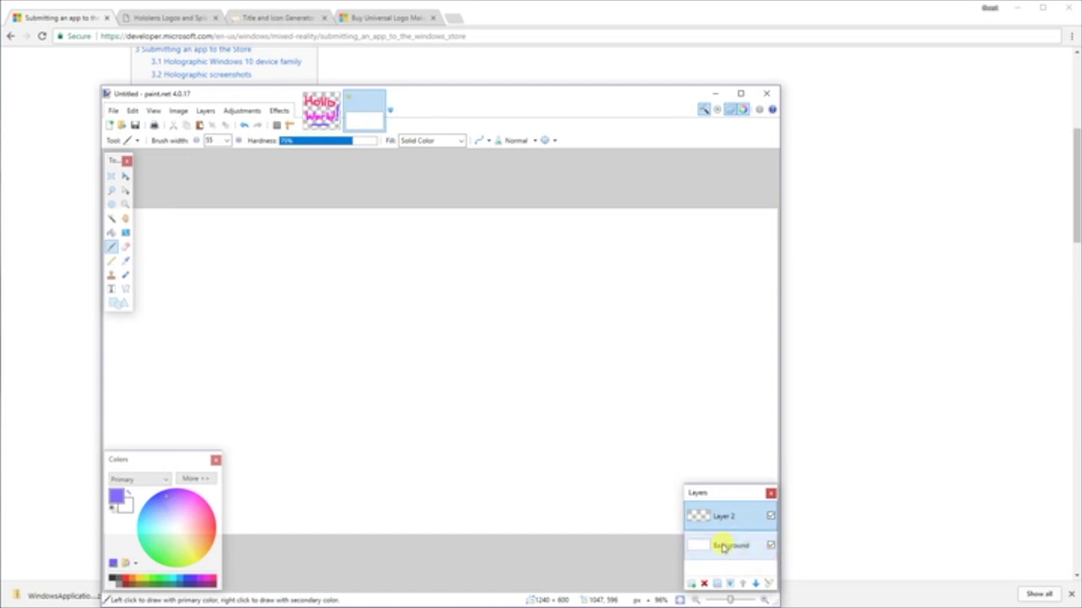
click(732, 548)
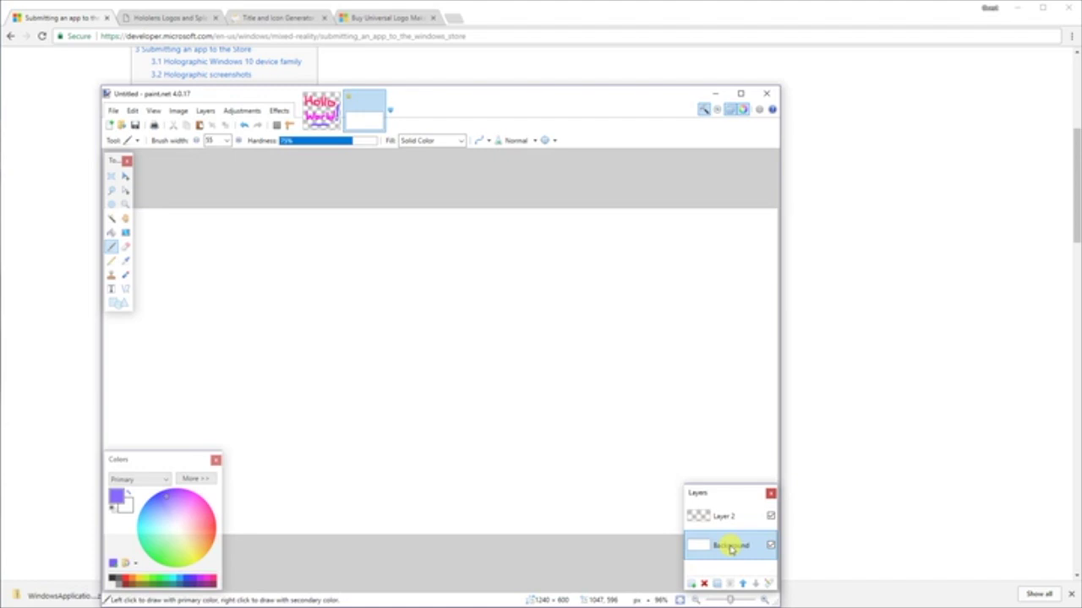
click(704, 583)
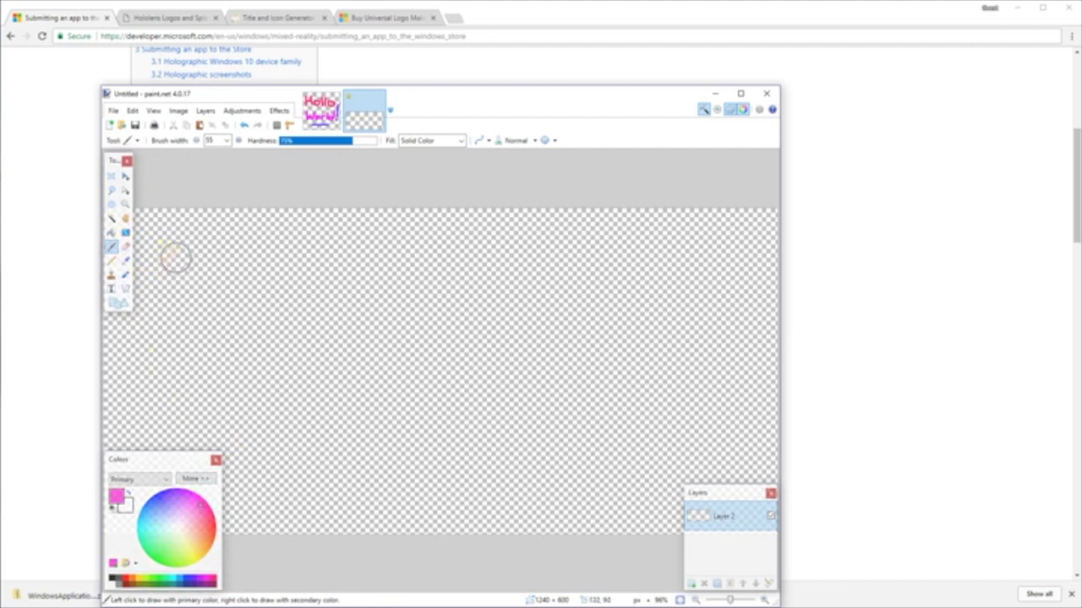
Paint the word Hollo in pink across the wide canvas
mouse_move(174, 252)
mouse_down()
mouse_move(167, 341)
mouse_move(174, 305)
mouse_move(245, 295)
mouse_move(251, 341)
mouse_up()
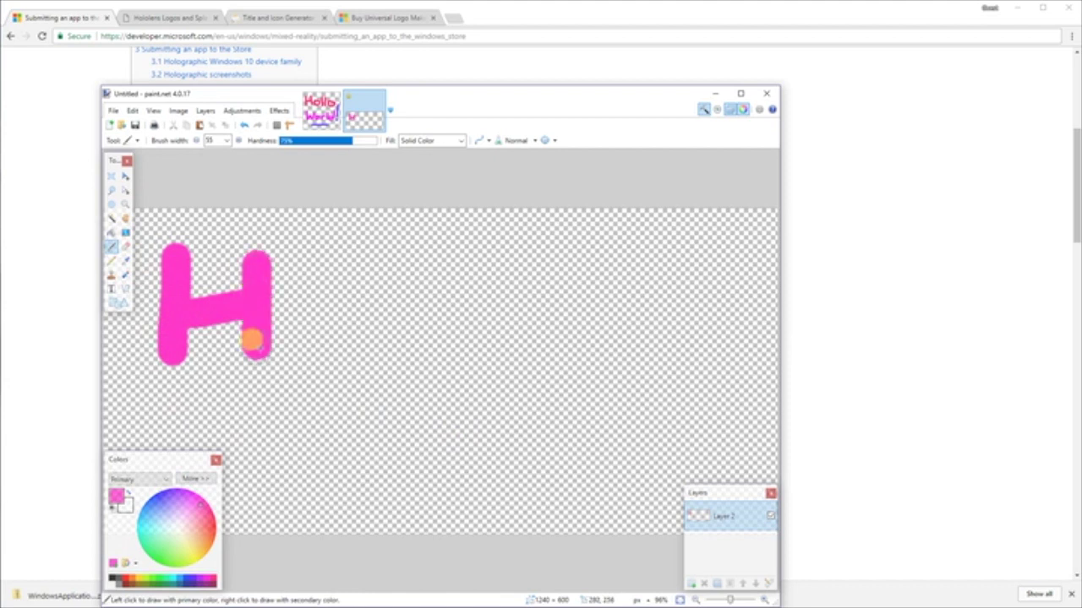
mouse_move(321, 291)
mouse_down()
mouse_move(296, 320)
mouse_move(348, 339)
mouse_move(336, 292)
mouse_up()
drag(402, 257, 414, 349)
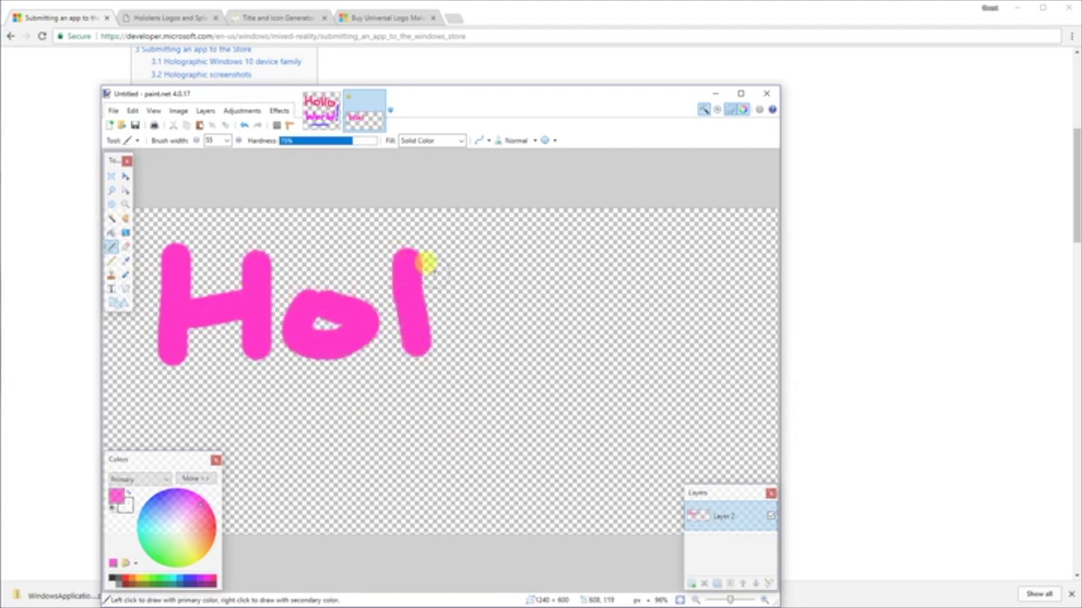
drag(454, 245, 462, 340)
mouse_move(553, 291)
mouse_down()
mouse_move(524, 349)
mouse_move(555, 293)
mouse_up()
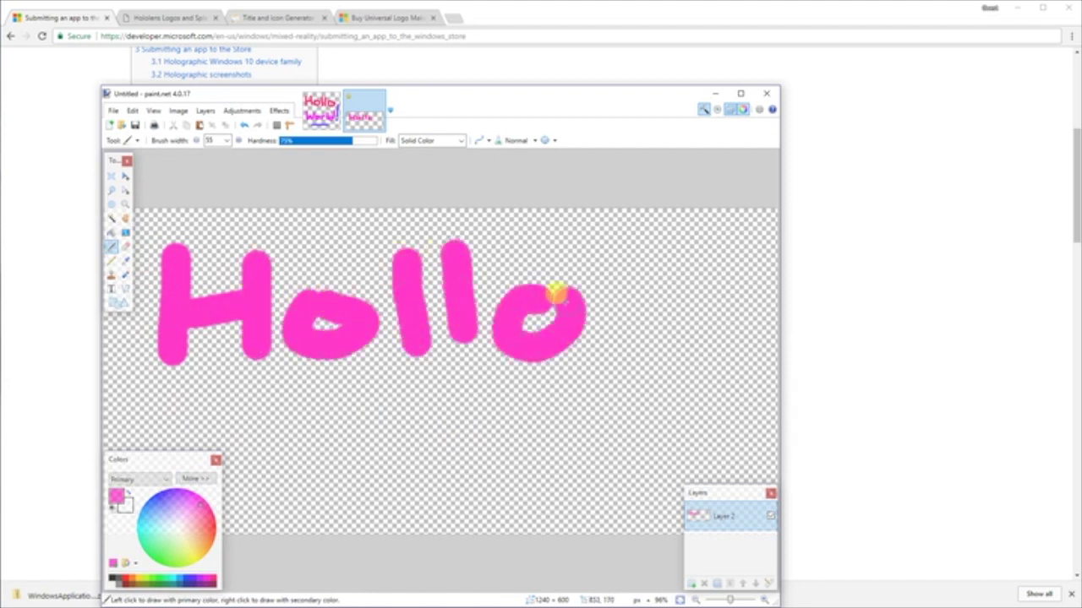
Paint World in red and a lavender exclamation mark below Hollo
click(211, 524)
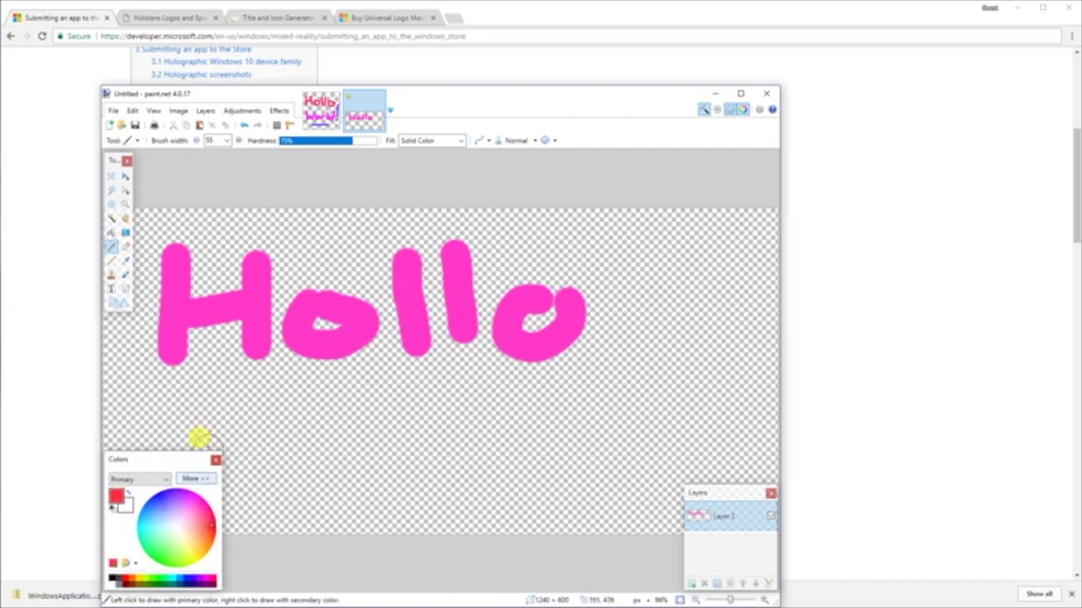
mouse_move(210, 388)
mouse_down()
mouse_move(213, 425)
mouse_move(266, 482)
mouse_move(313, 393)
mouse_up()
mouse_move(338, 441)
mouse_down()
mouse_move(340, 468)
mouse_move(388, 443)
mouse_move(341, 441)
mouse_up()
mouse_move(431, 483)
mouse_down()
mouse_move(469, 437)
mouse_move(522, 413)
mouse_move(529, 498)
mouse_up()
mouse_move(643, 457)
mouse_down()
mouse_move(570, 479)
mouse_move(611, 497)
mouse_move(640, 390)
mouse_up()
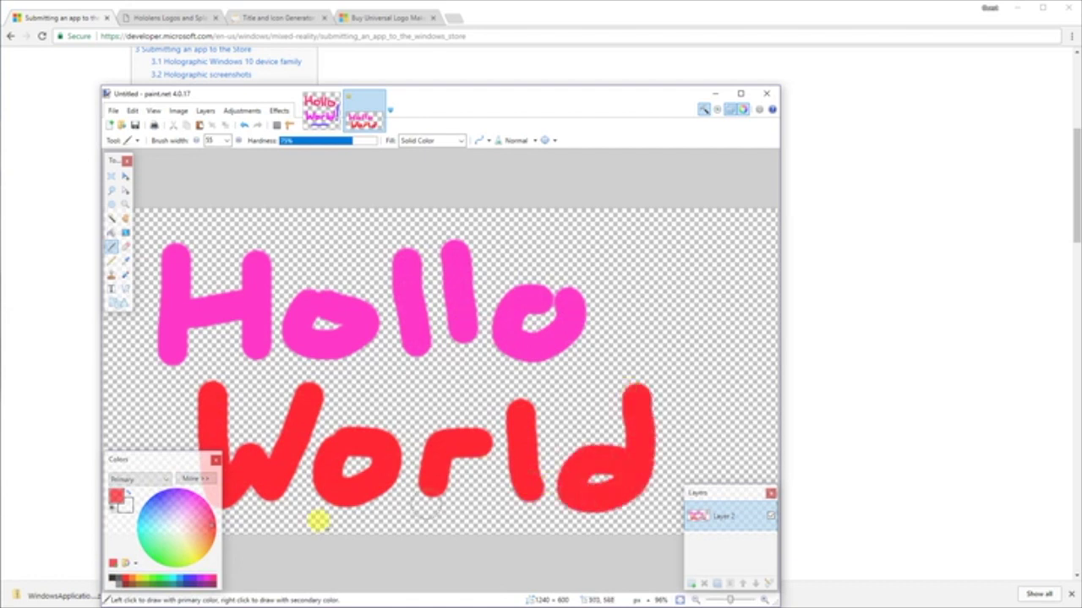
click(168, 511)
drag(716, 282, 703, 409)
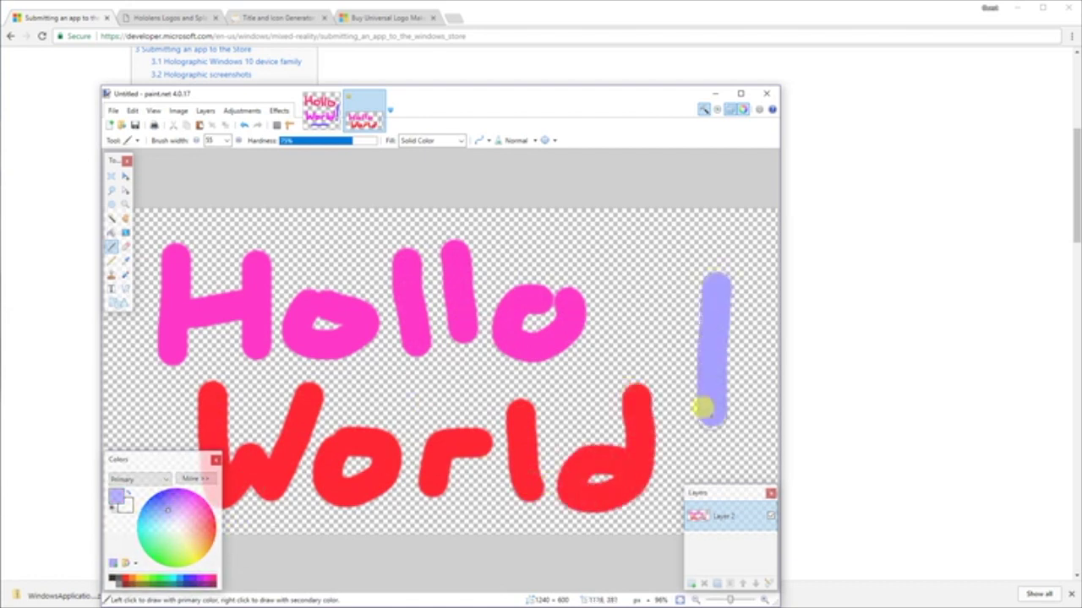
click(706, 455)
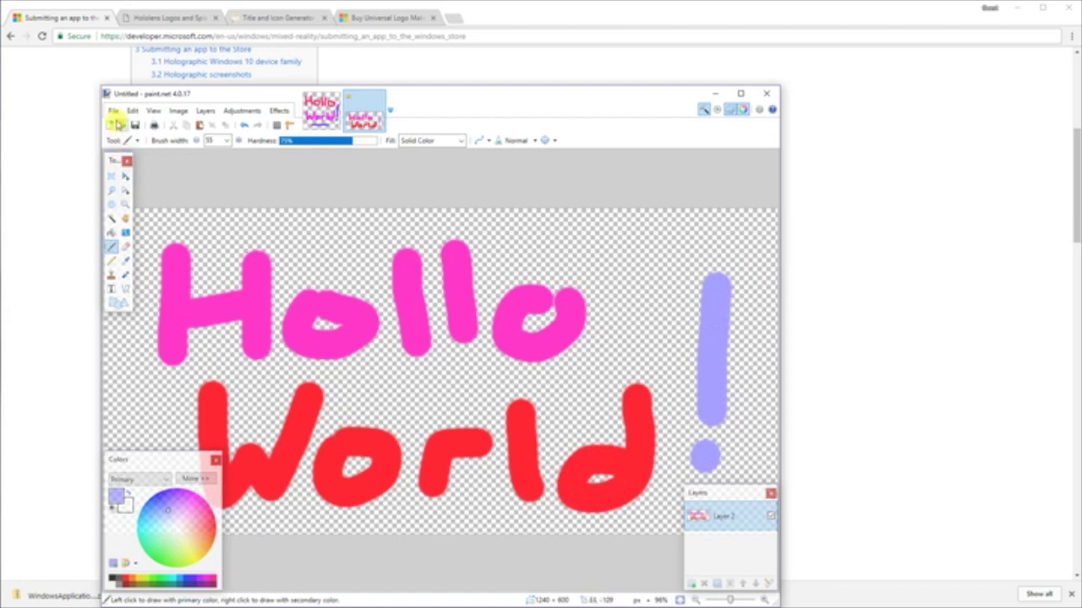
click(112, 110)
click(145, 192)
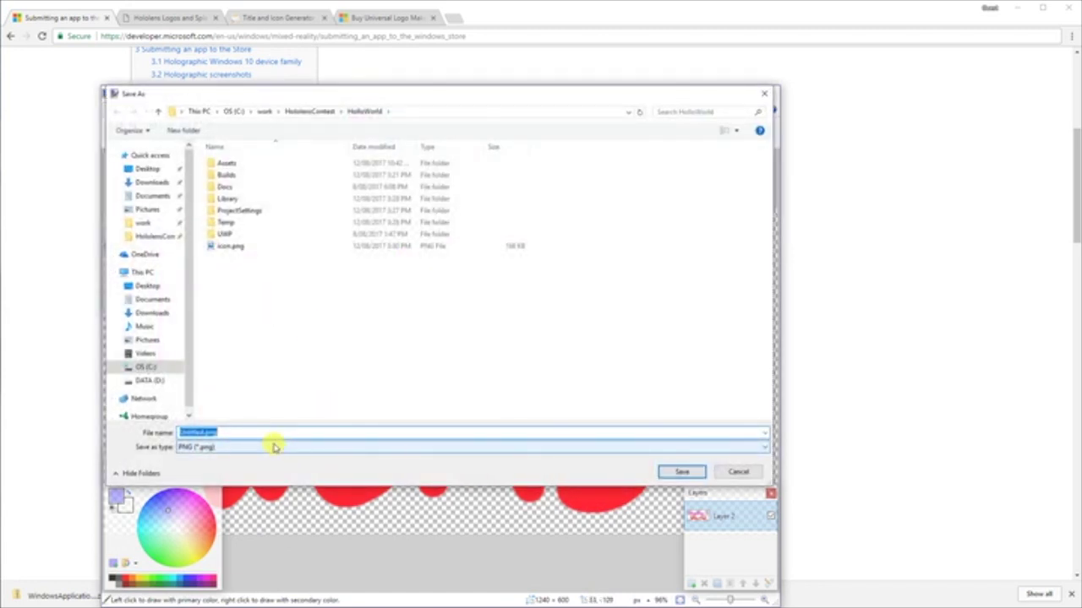
Save the wide lettering as splash.png in PNG format, then return to Chrome
text(splash)
click(682, 472)
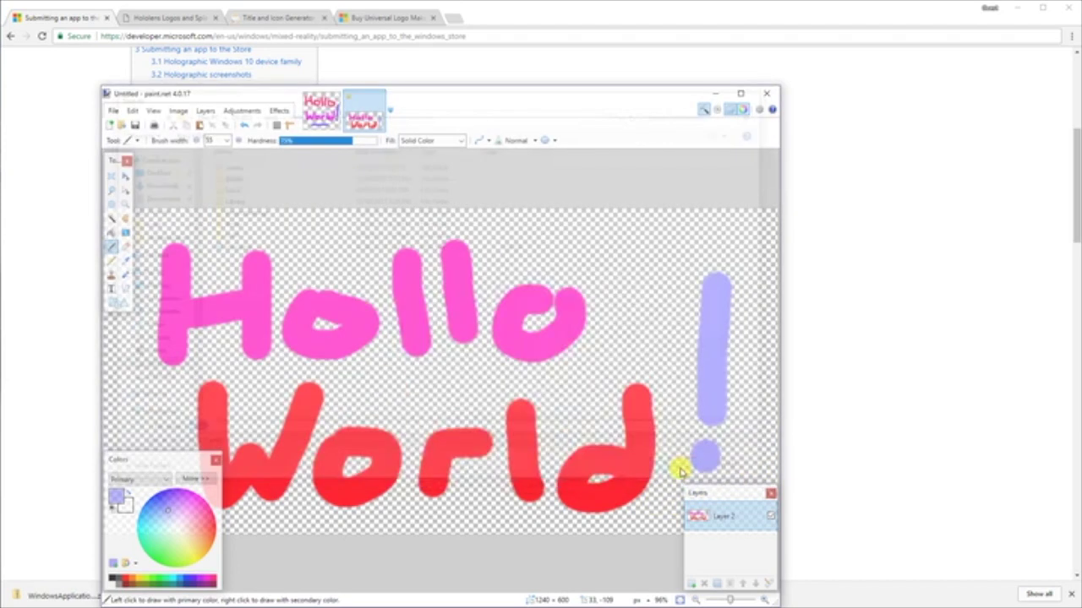
click(635, 489)
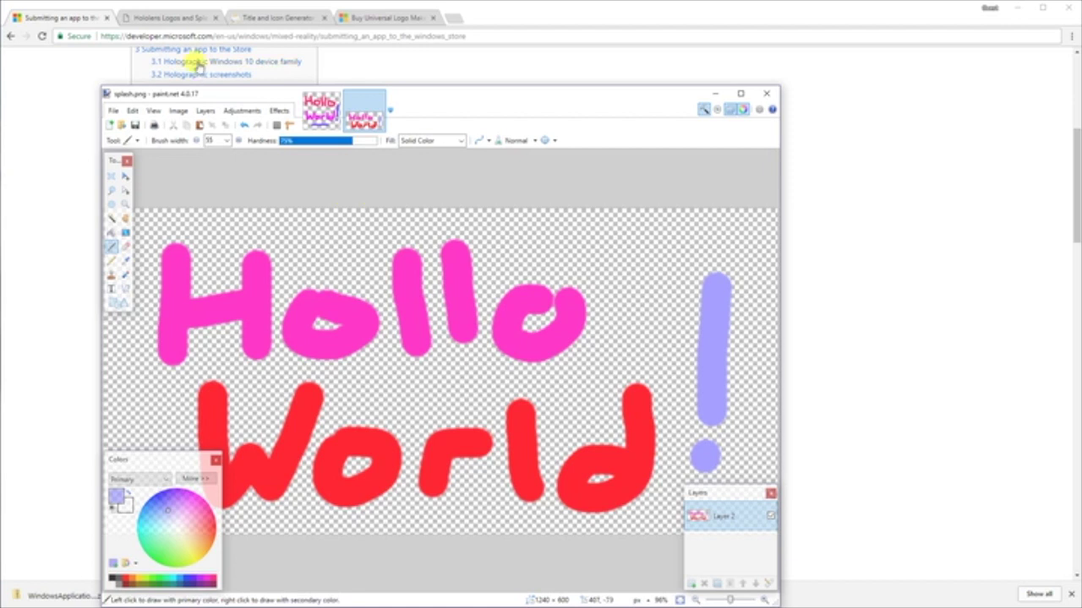
click(73, 77)
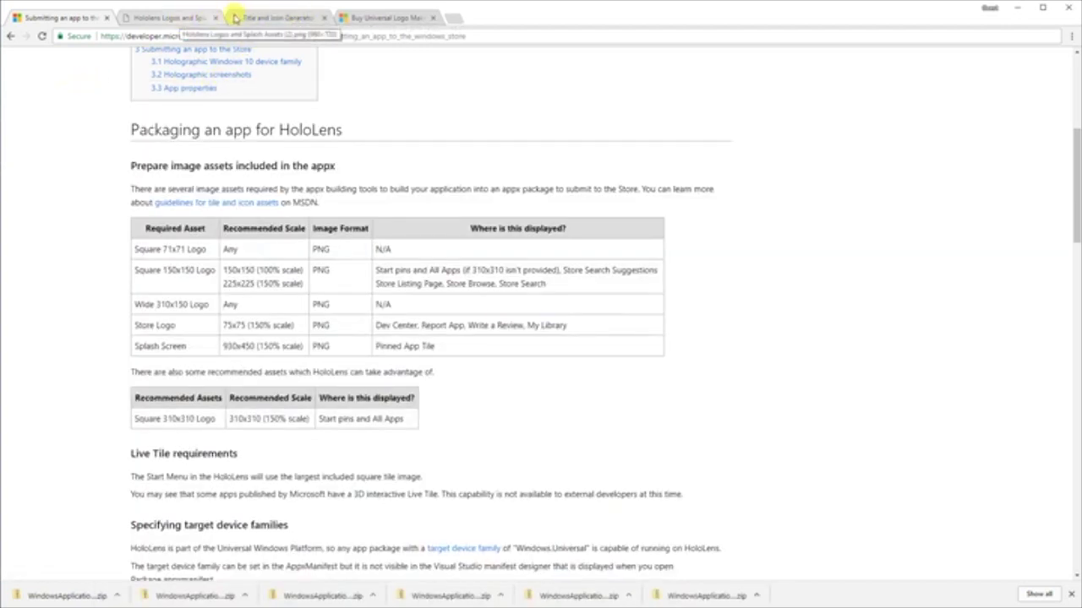
Review the Title and Icon Generator video page, then switch to the Universal Logo Maker store page
click(287, 19)
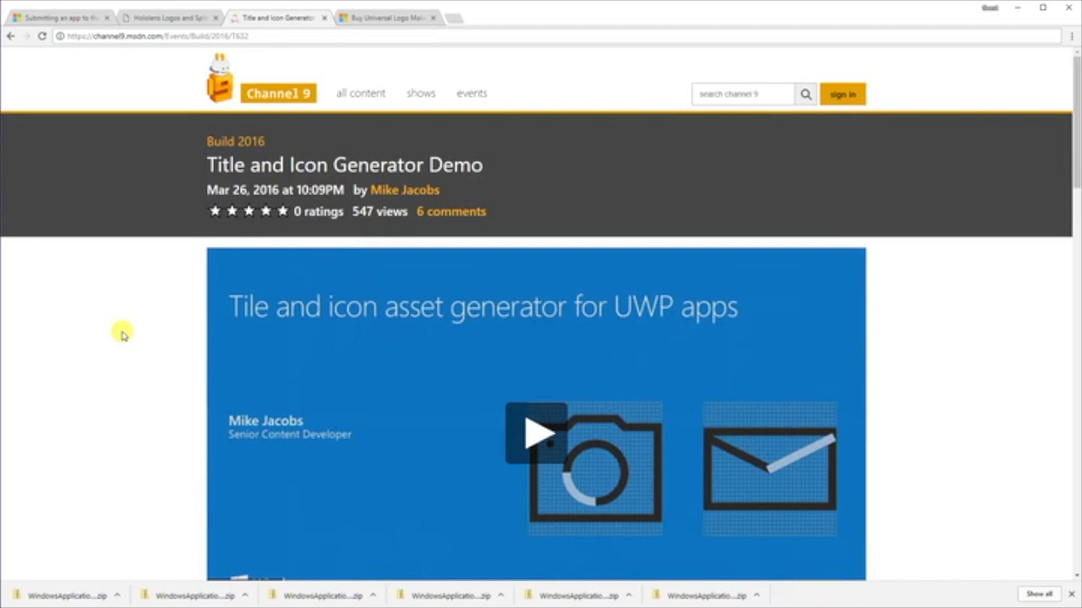
scroll(217, 481, down, 2)
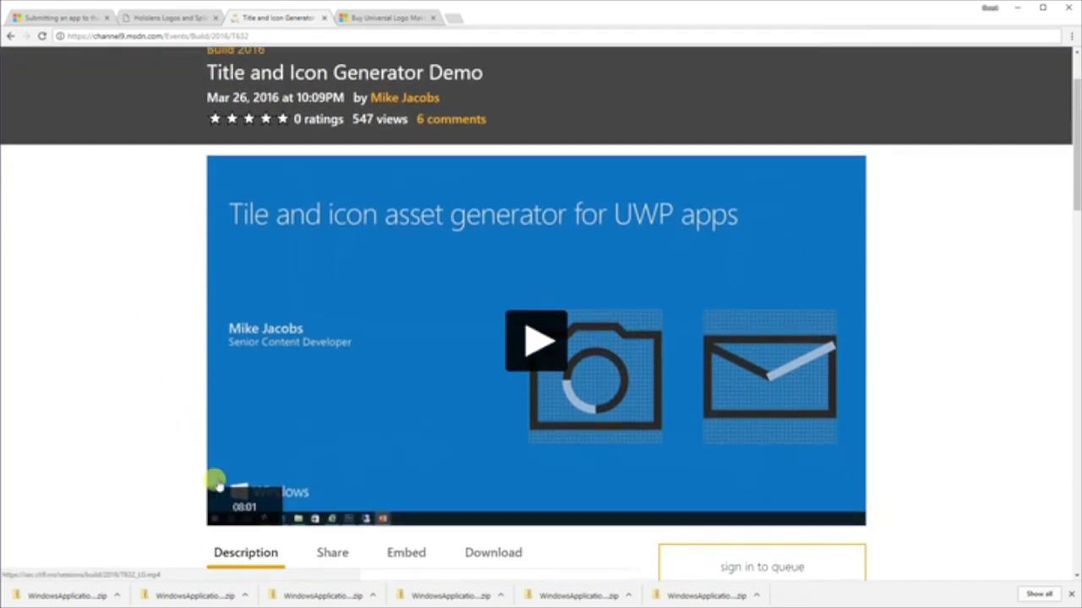
scroll(218, 480, up, 1)
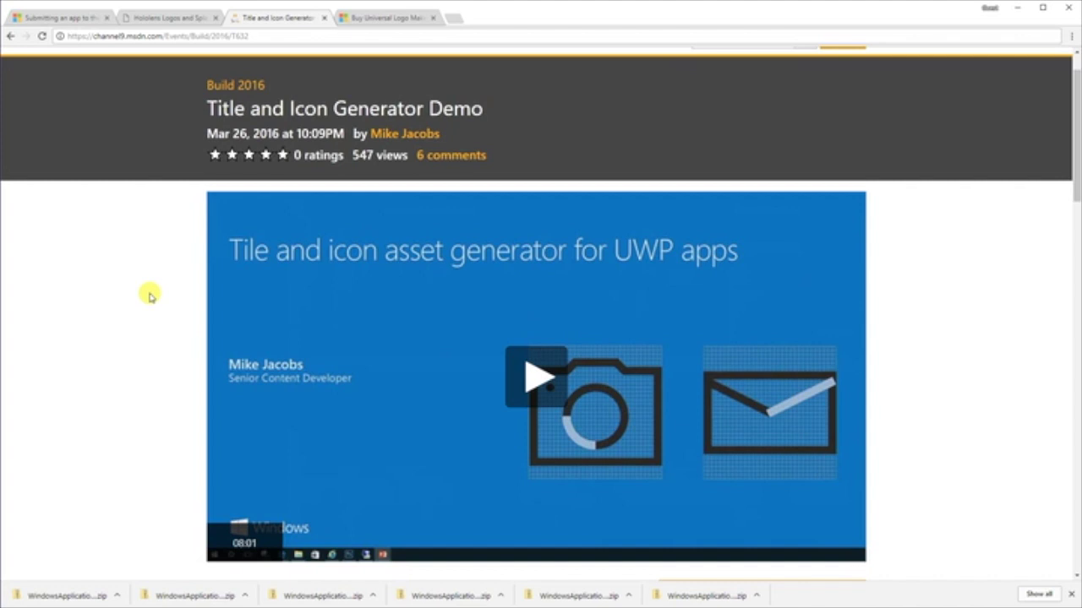
click(387, 19)
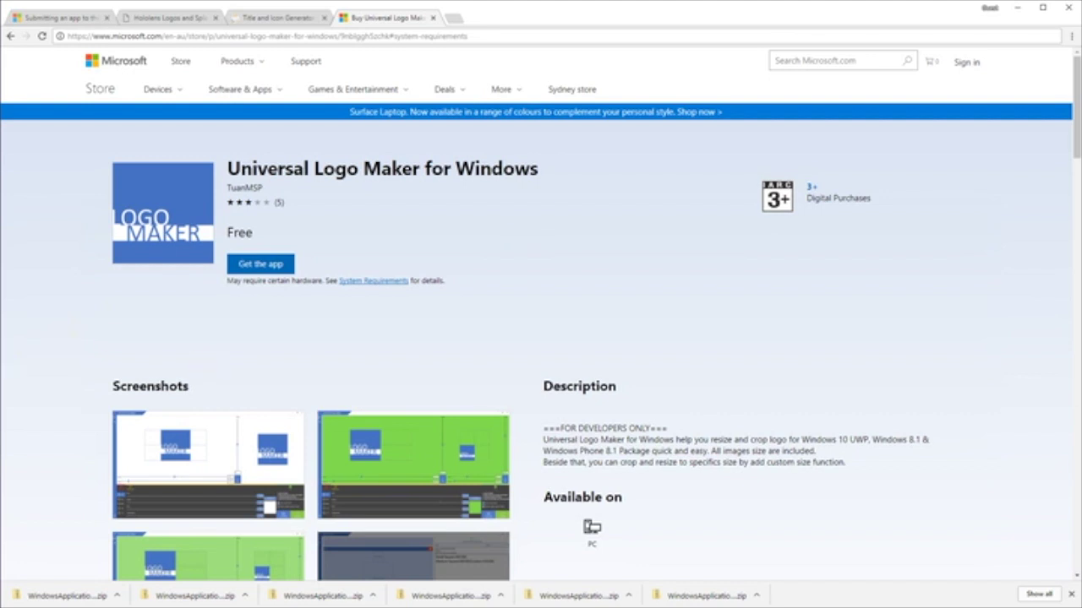
Load icon.png from the HelloWorld folder as the logo image and begin adjusting the background colour
scroll(153, 337, down, 3)
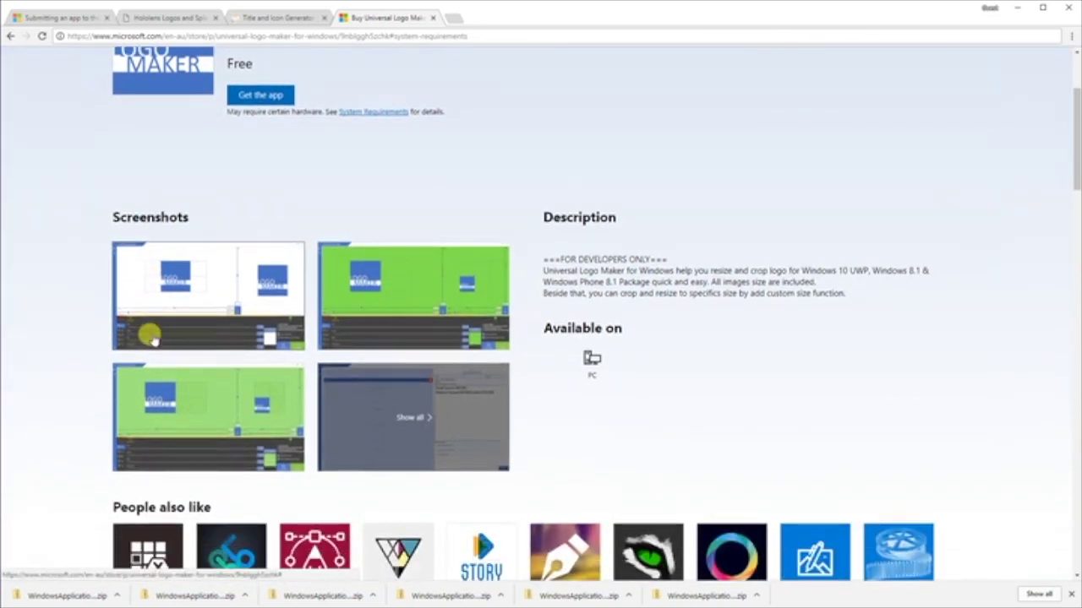
scroll(152, 338, up, 2)
scroll(147, 334, up, 1)
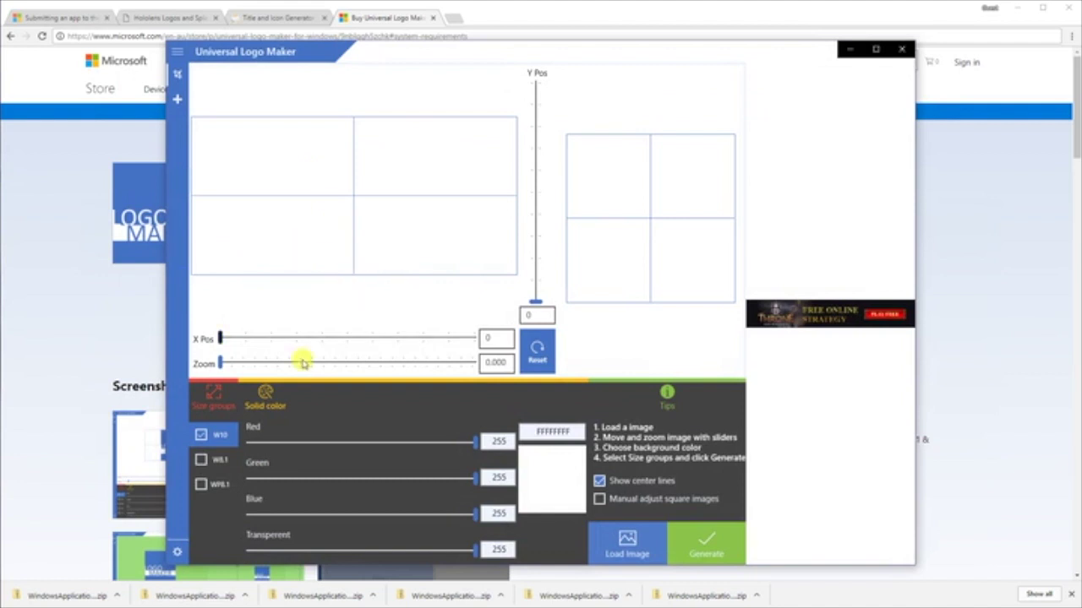
click(597, 528)
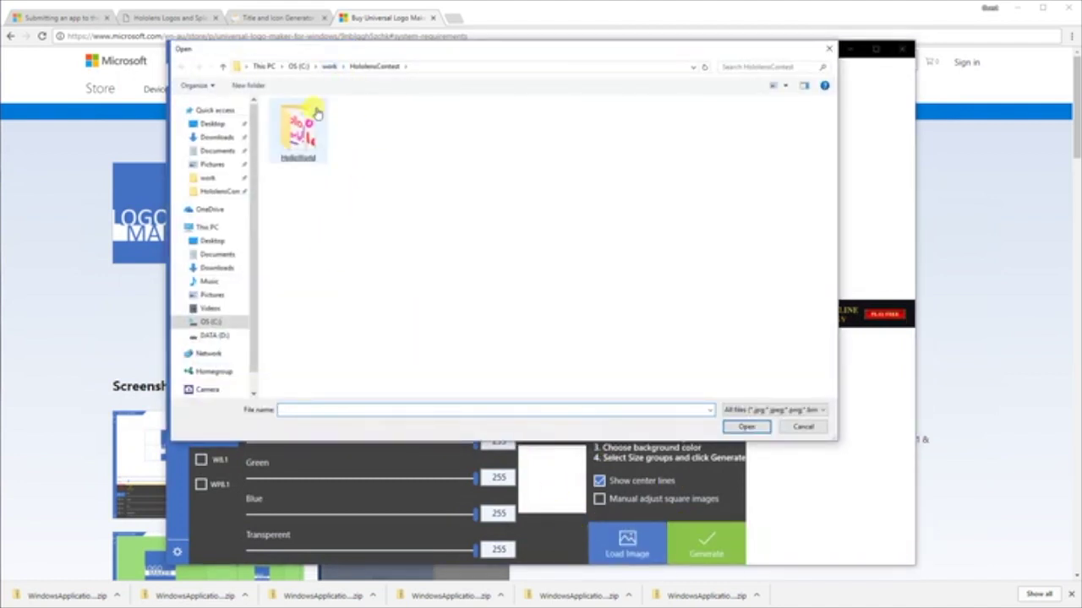
double_click(297, 131)
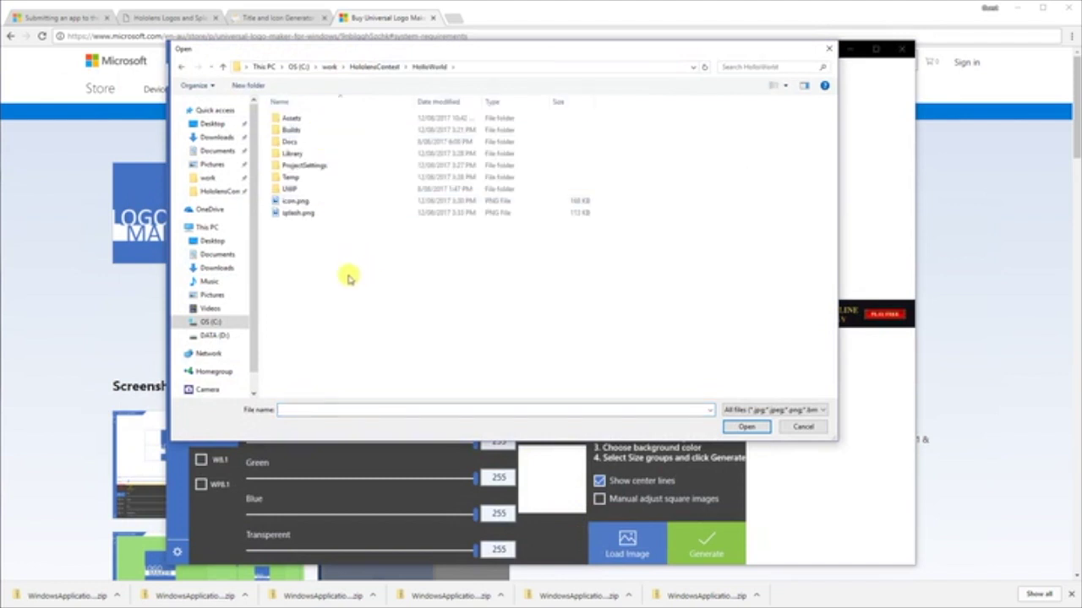
double_click(301, 203)
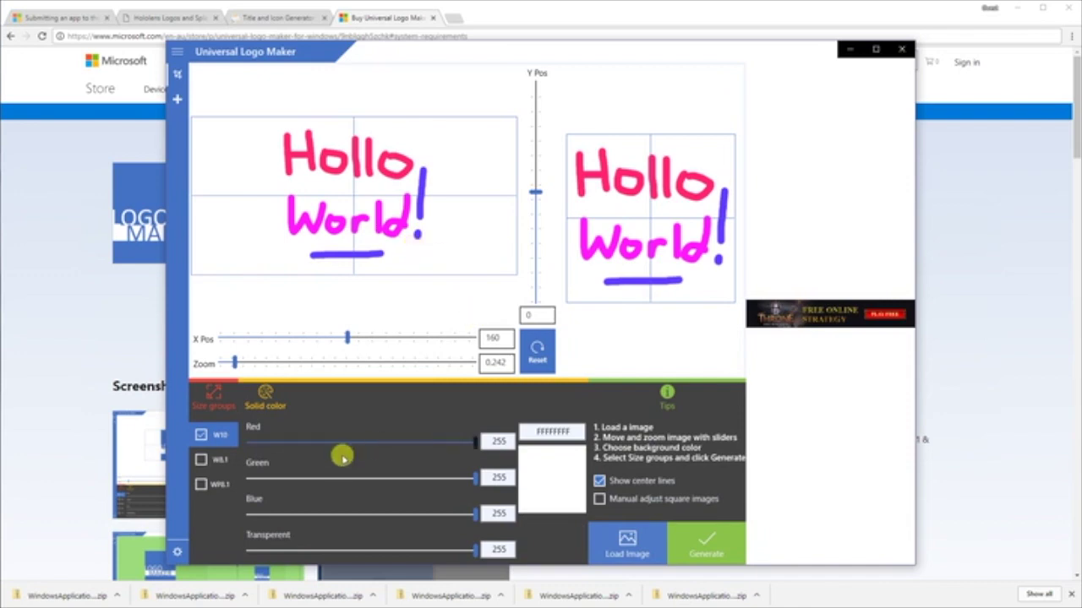
drag(309, 478, 343, 441)
Set the background sliders to Red 0, Green 255, Blue 0 for pure green FF00FF00
drag(273, 512, 340, 514)
drag(270, 484, 322, 478)
drag(345, 440, 438, 441)
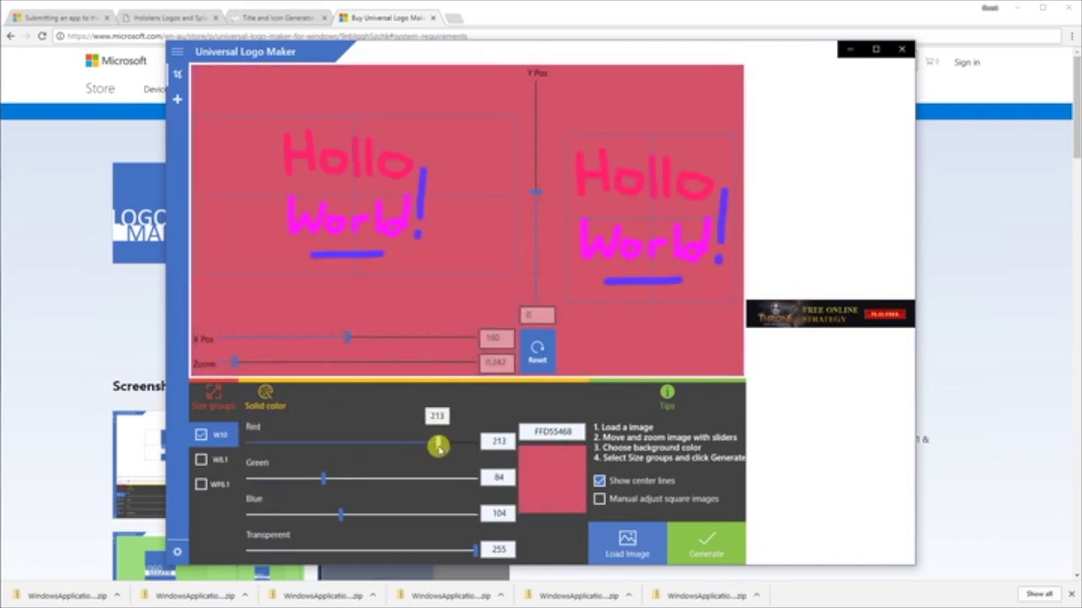
drag(322, 479, 248, 441)
drag(335, 514, 243, 513)
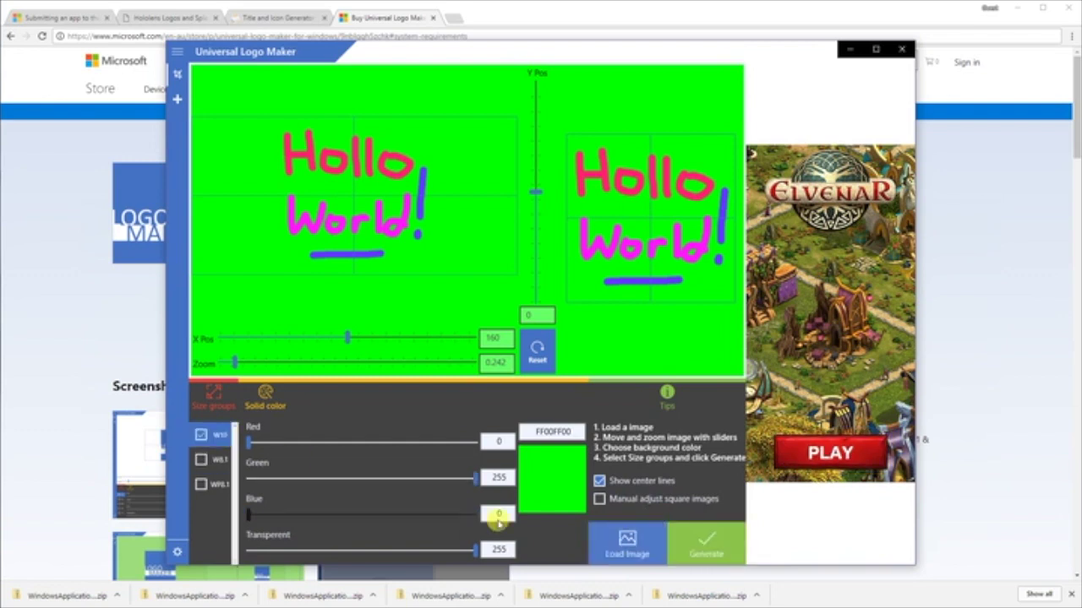
click(699, 538)
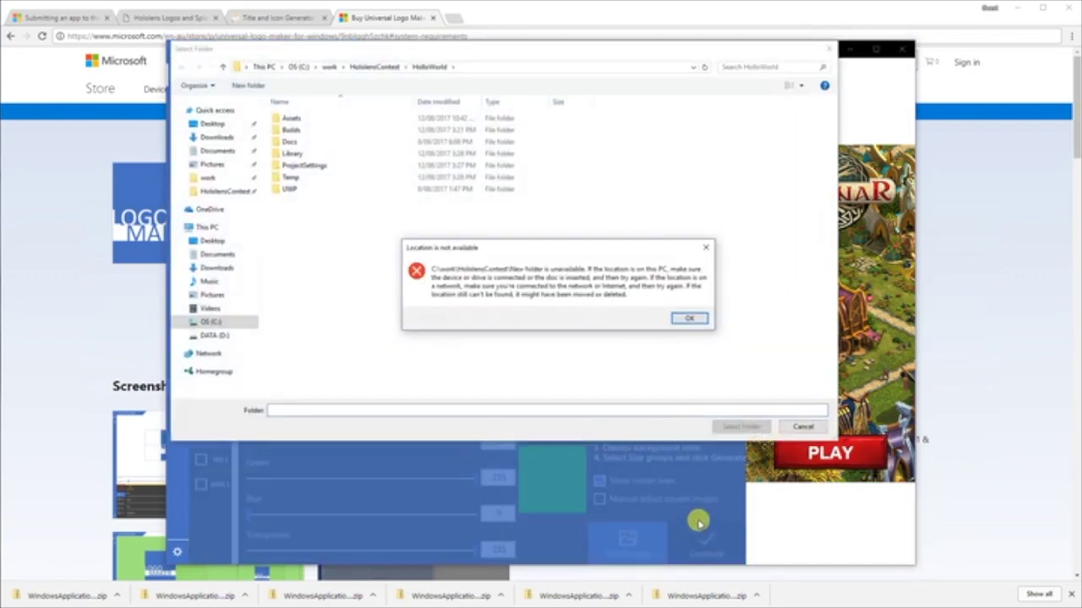
Generate the assets into HololensContest > HelloWorld > Assets > icons and splash, then minimize Universal Logo Maker
click(688, 317)
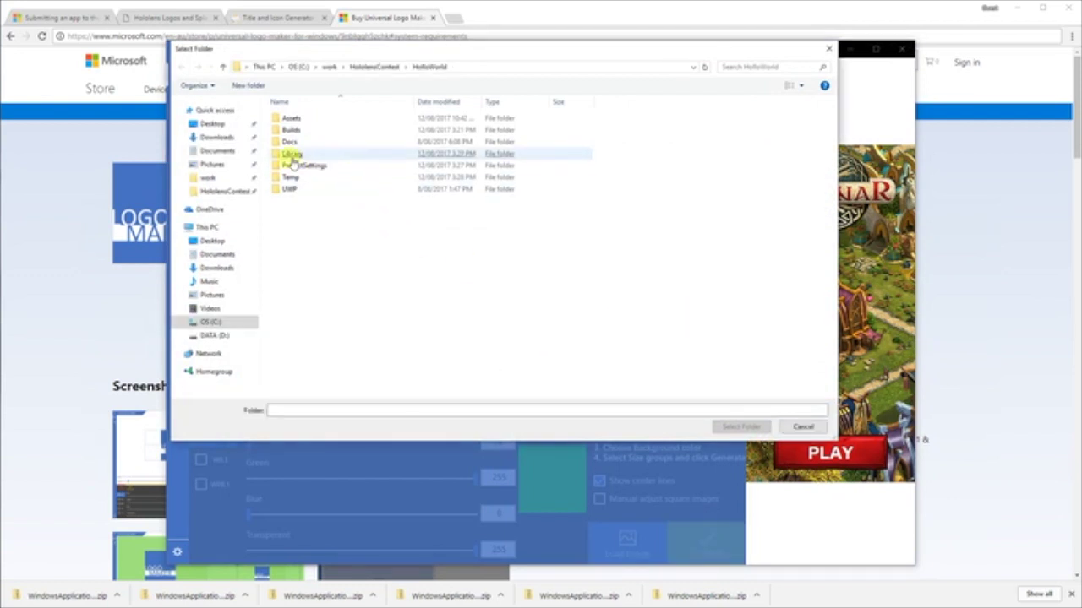
click(221, 191)
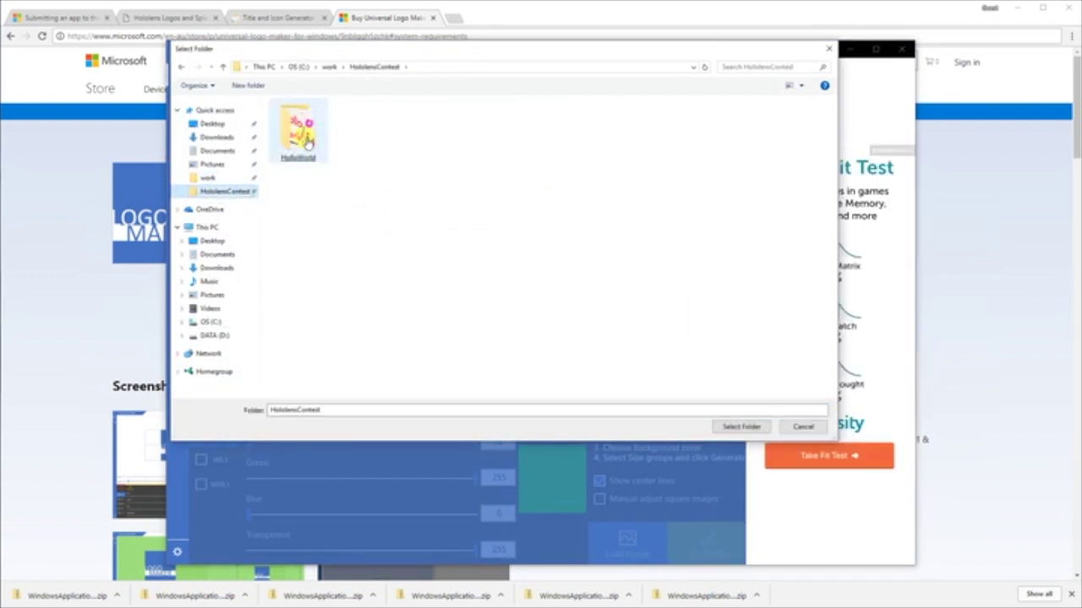
double_click(304, 135)
double_click(297, 123)
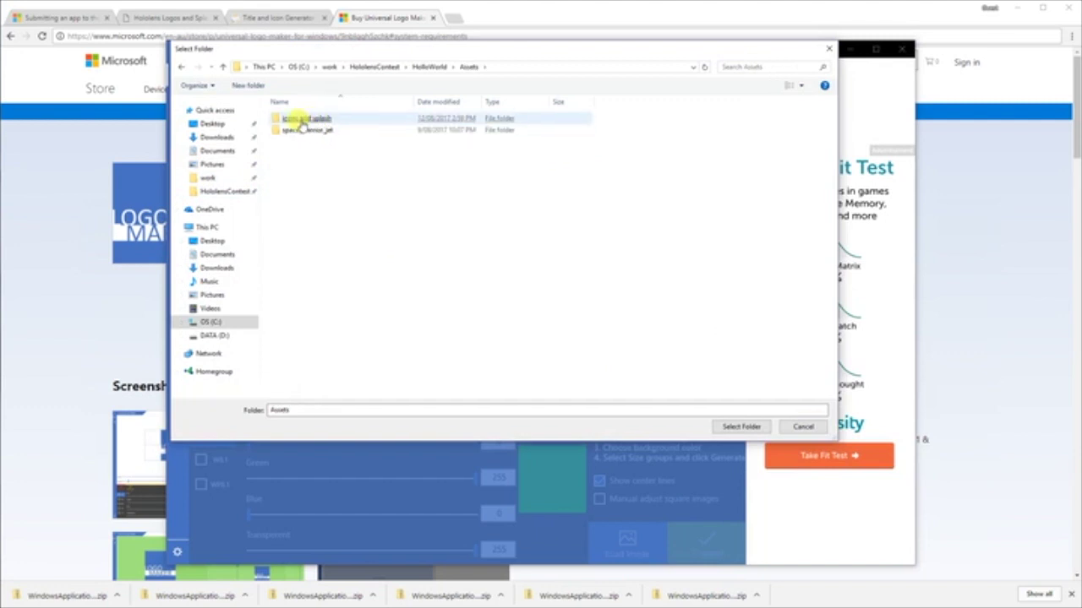
double_click(300, 119)
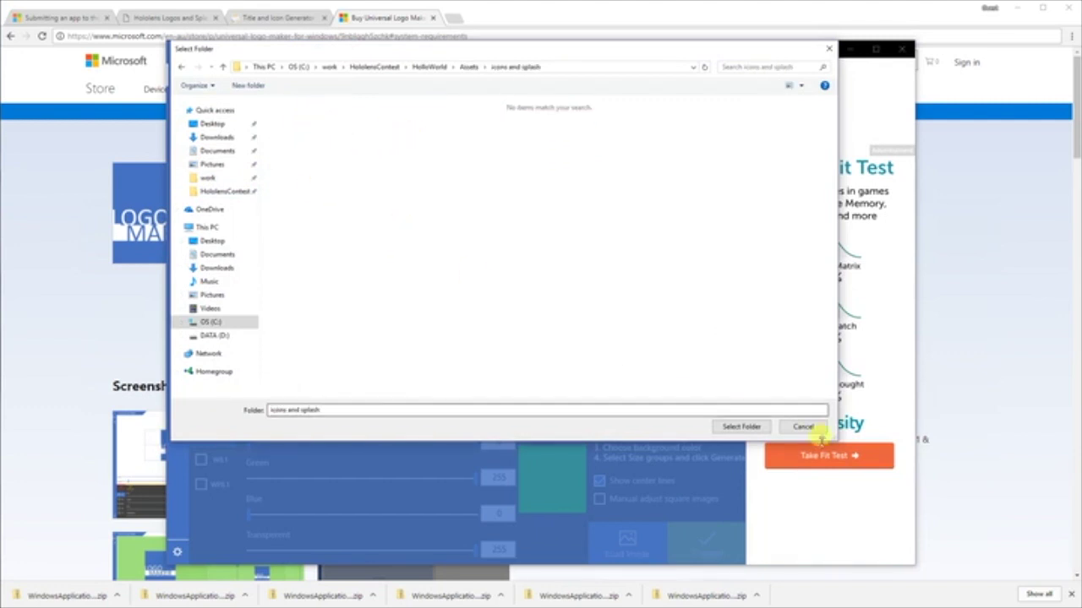
click(743, 427)
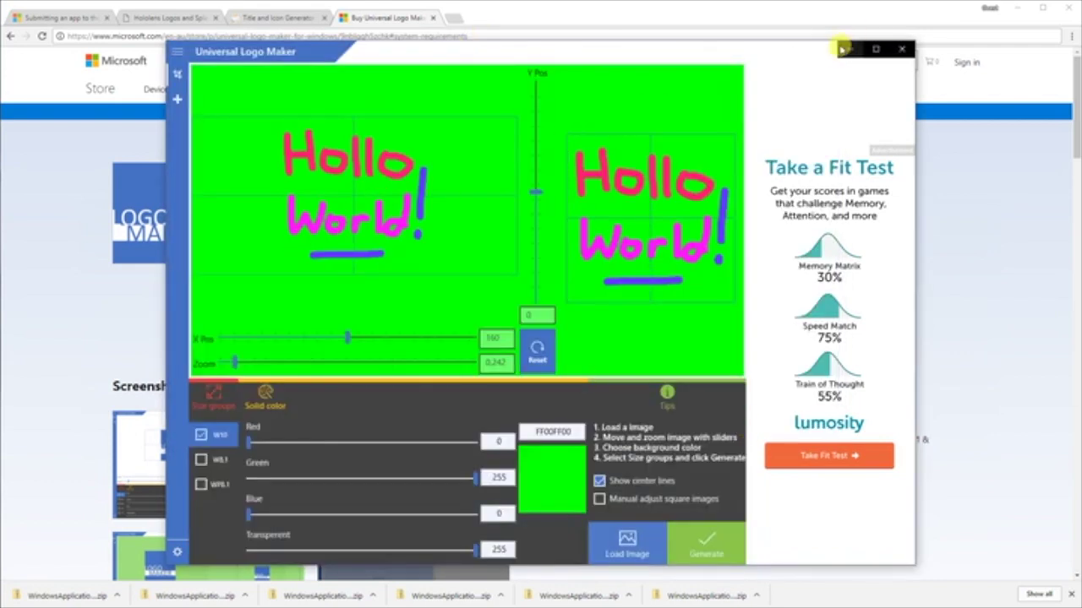
click(844, 50)
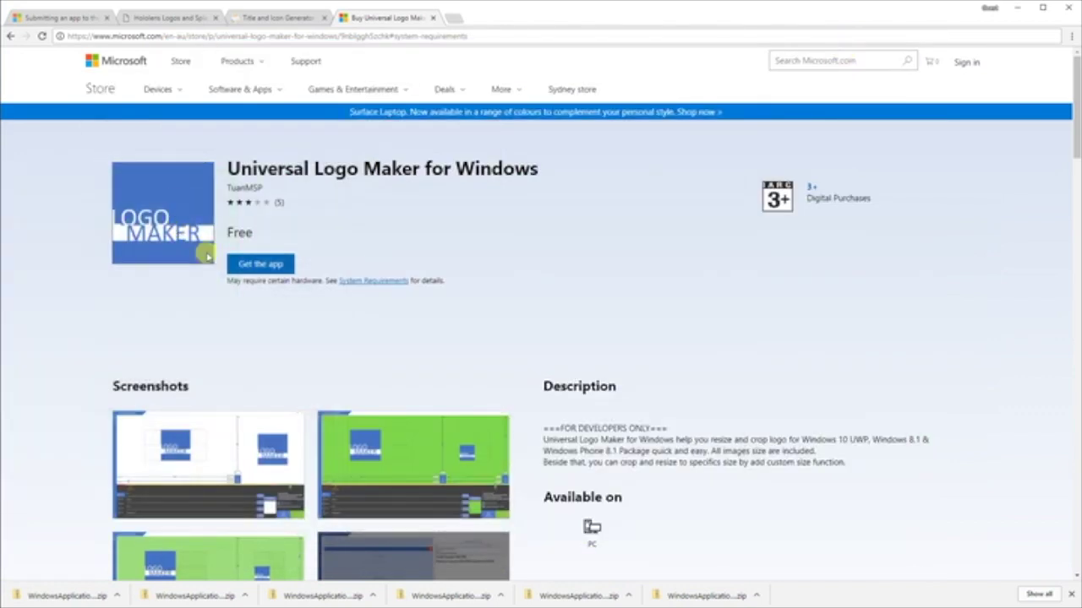
Copy splash.png from the HelloWorld project folder in File Explorer
key(alt+Tab)
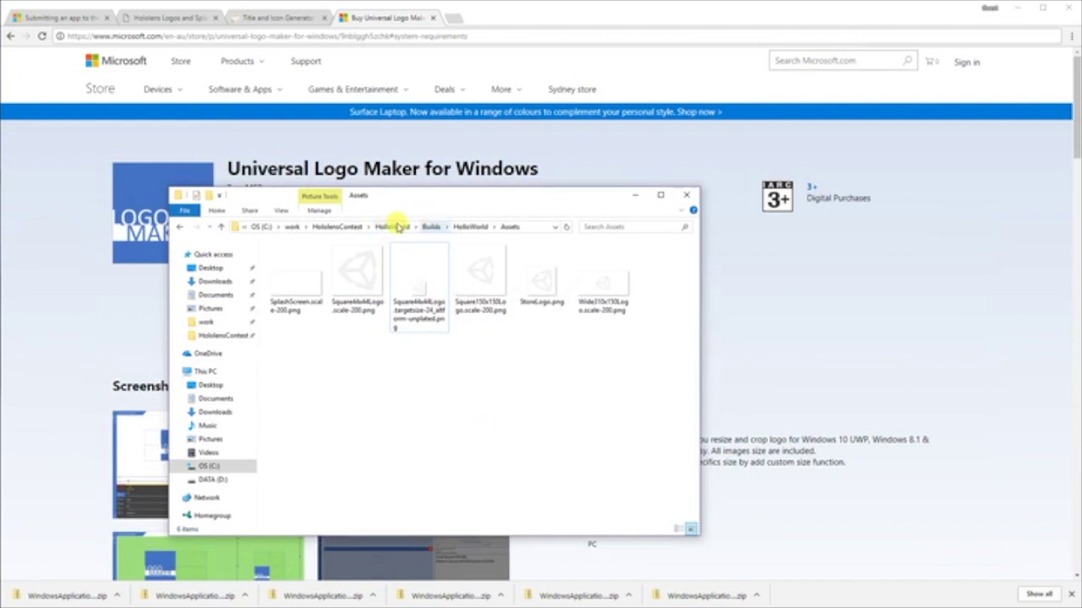
click(387, 228)
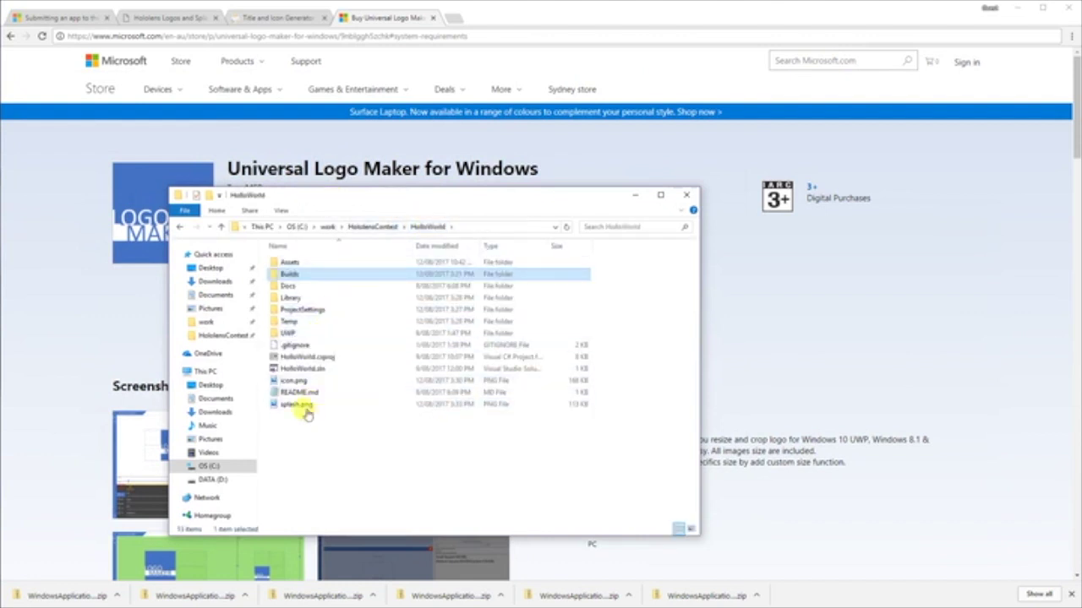
right_click(306, 405)
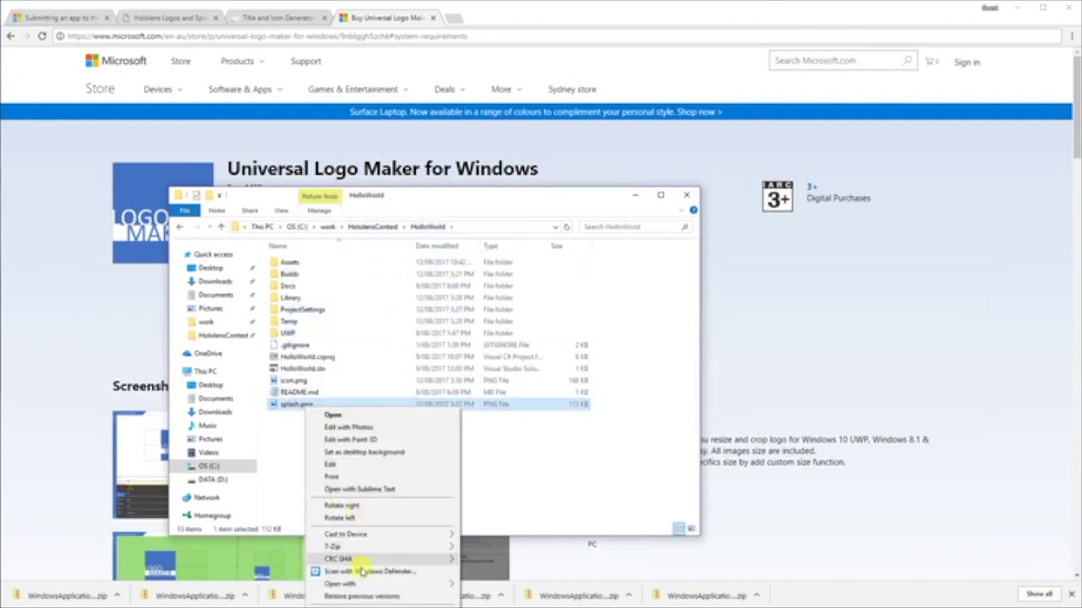
key(Escape)
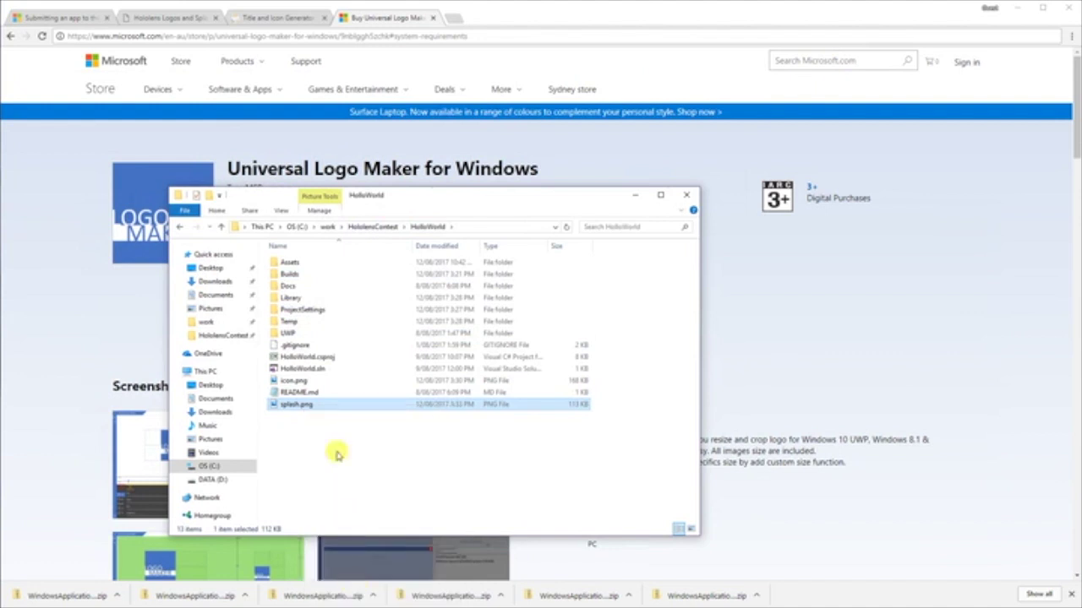
Paste splash.png into Assets > icons and splash, then return to Unity
double_click(287, 263)
double_click(305, 265)
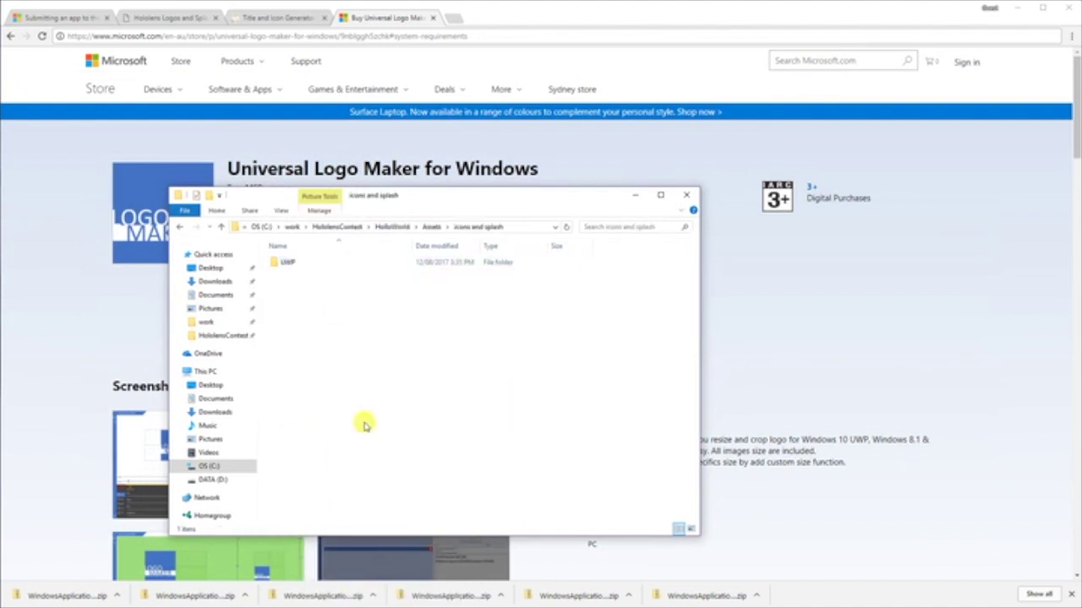
right_click(320, 363)
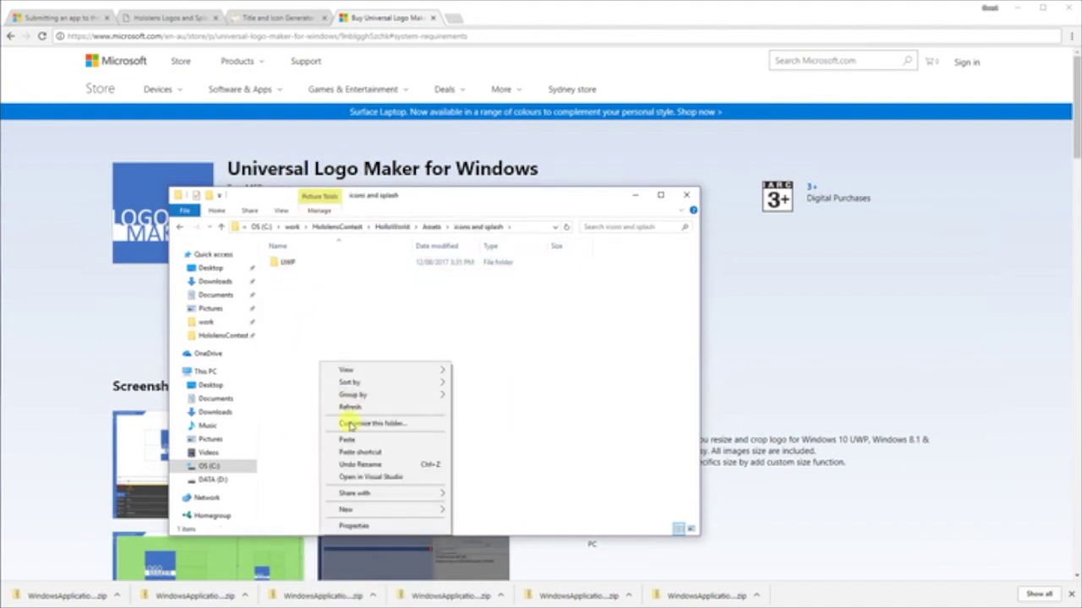
click(346, 440)
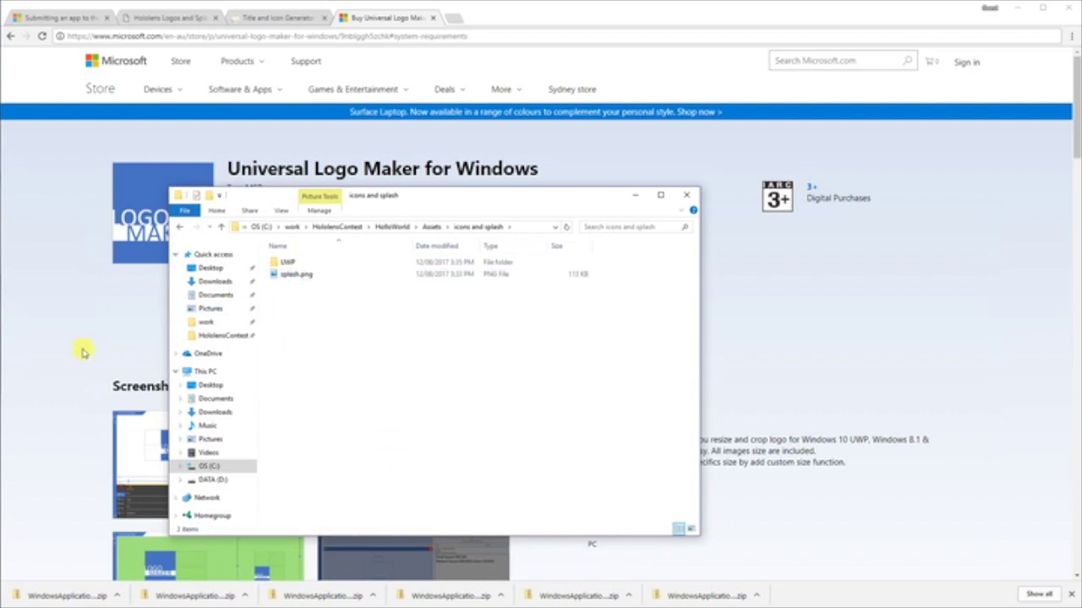
key(alt+Tab)
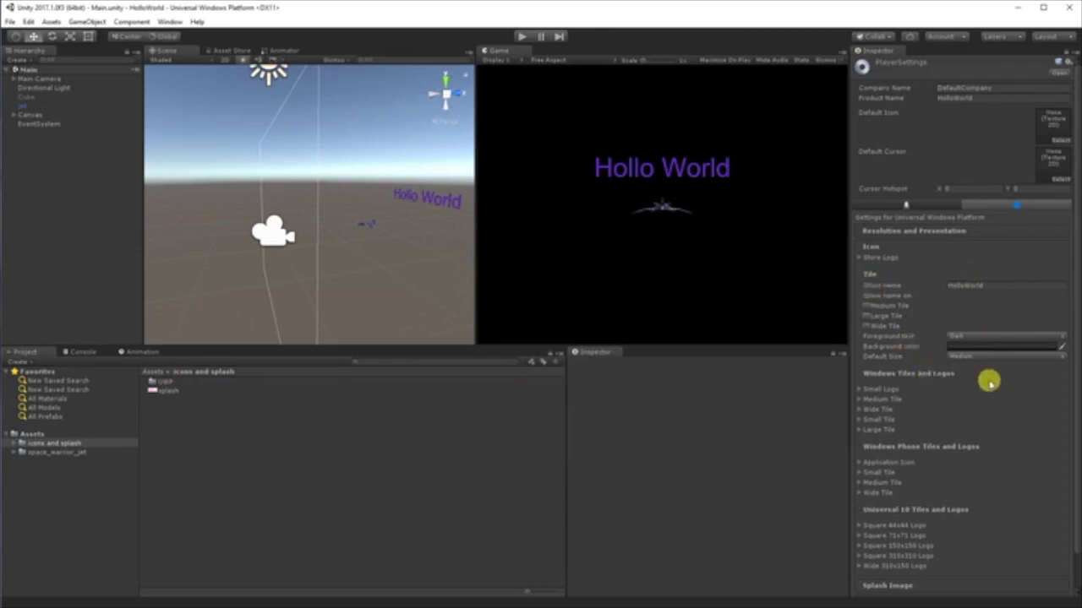
Expand Splash Image, uncheck Show Splash Screen, and scroll down to the Windows Holographic settings
scroll(988, 382, down, 2)
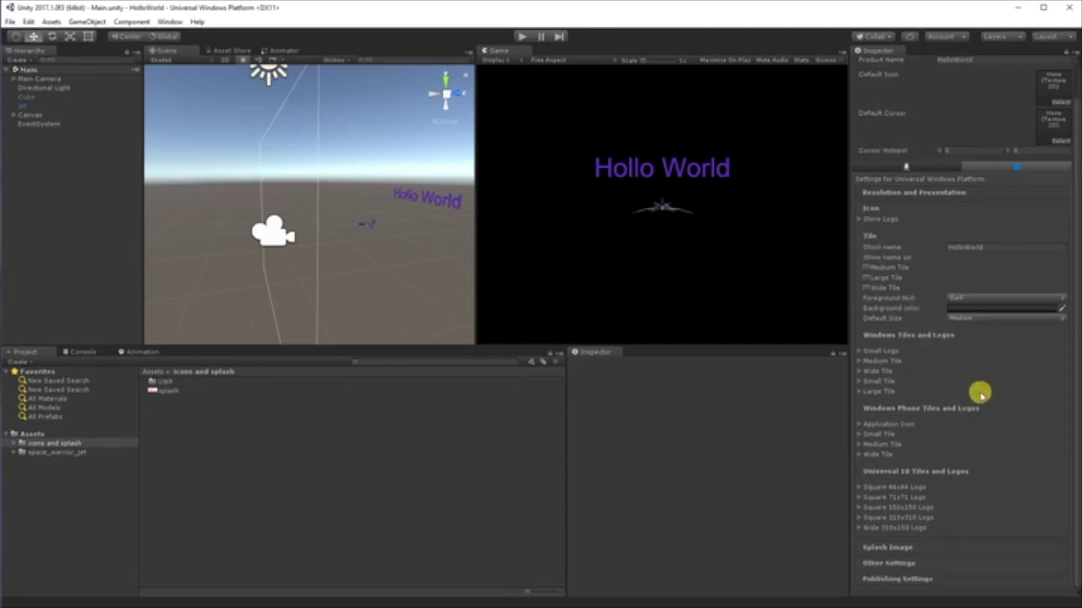
click(873, 549)
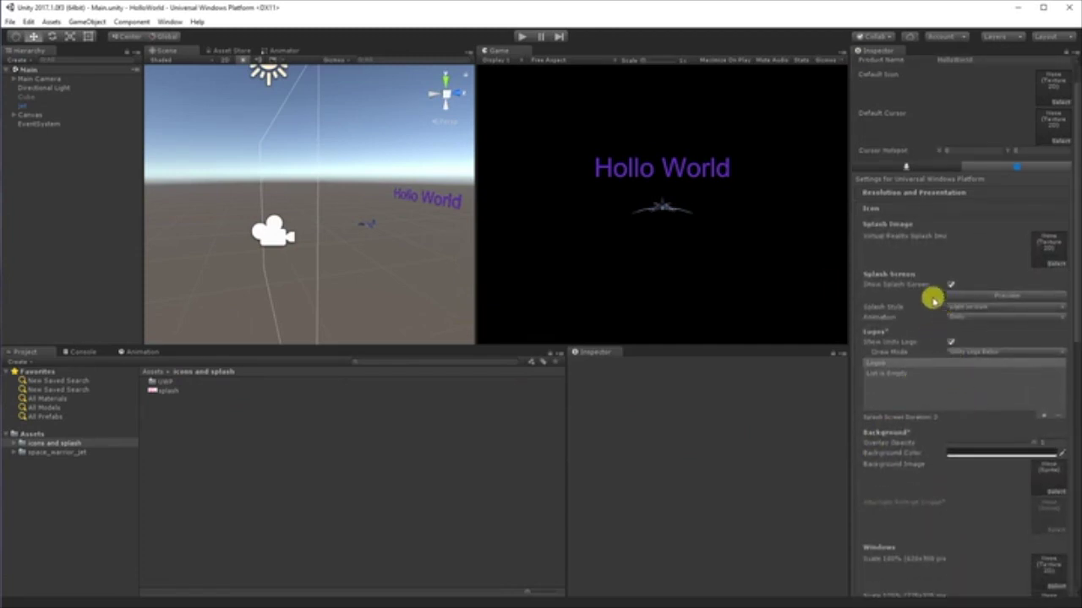
click(950, 285)
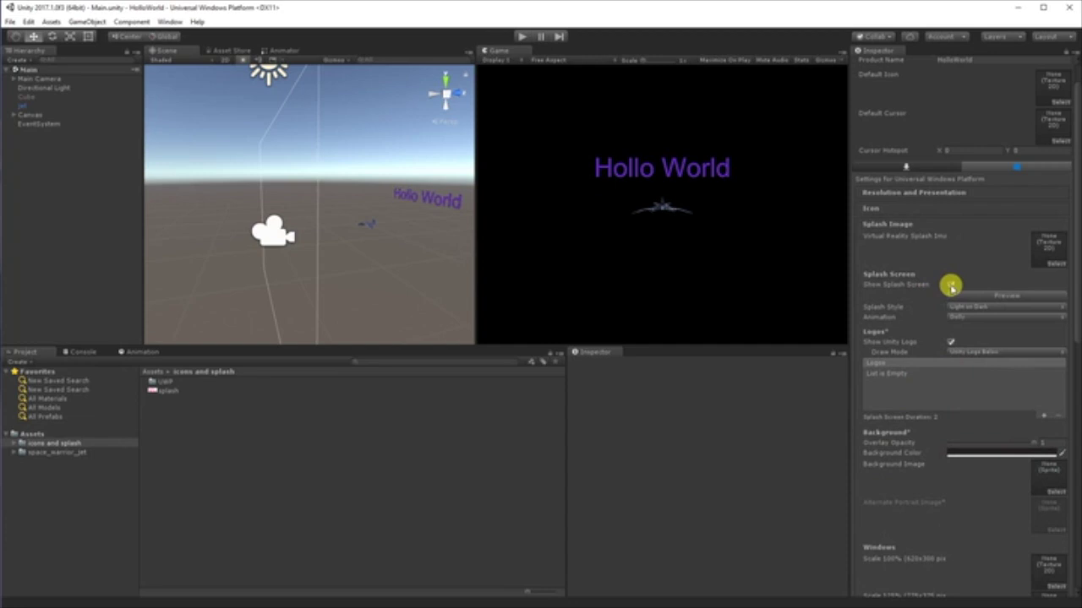
click(951, 285)
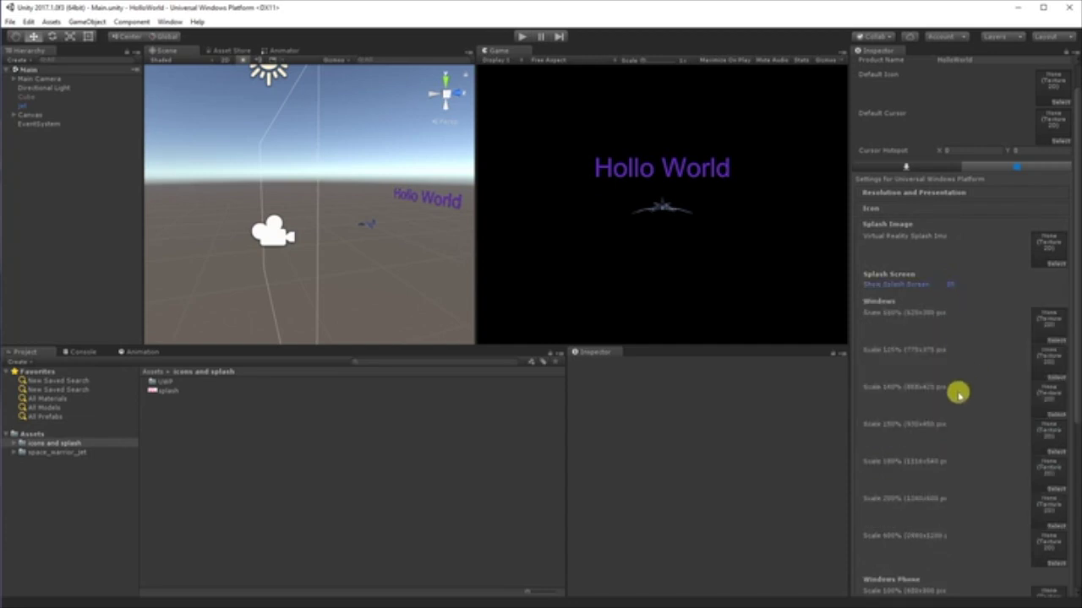
scroll(958, 393, down, 3)
scroll(957, 393, down, 5)
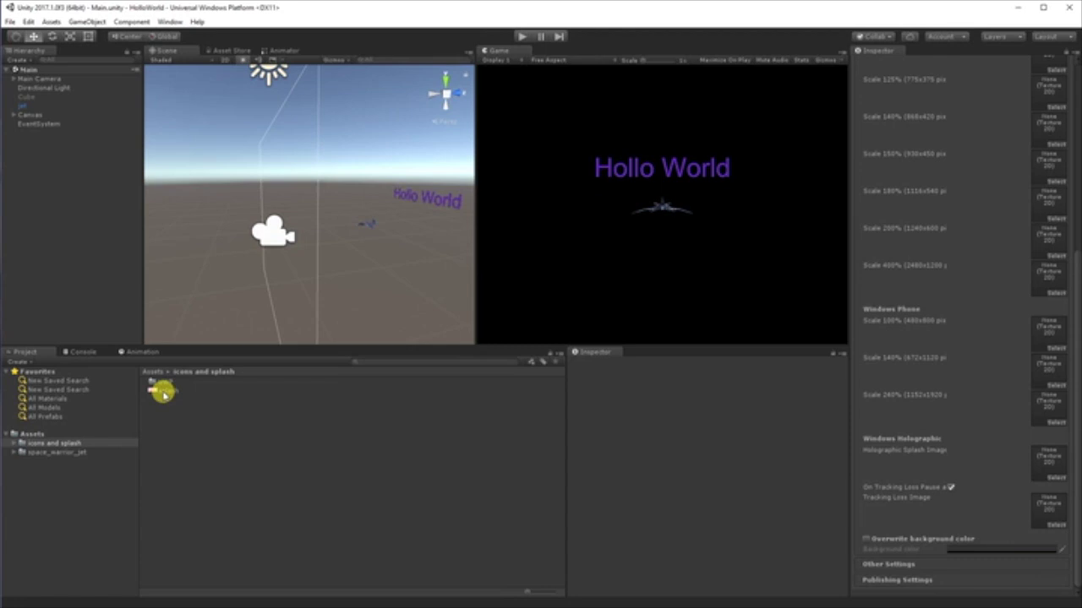
Drag the splash asset into the Windows Holographic and Windows Scale 200% (1240x600) splash slots
drag(162, 393, 1048, 460)
drag(162, 393, 1048, 463)
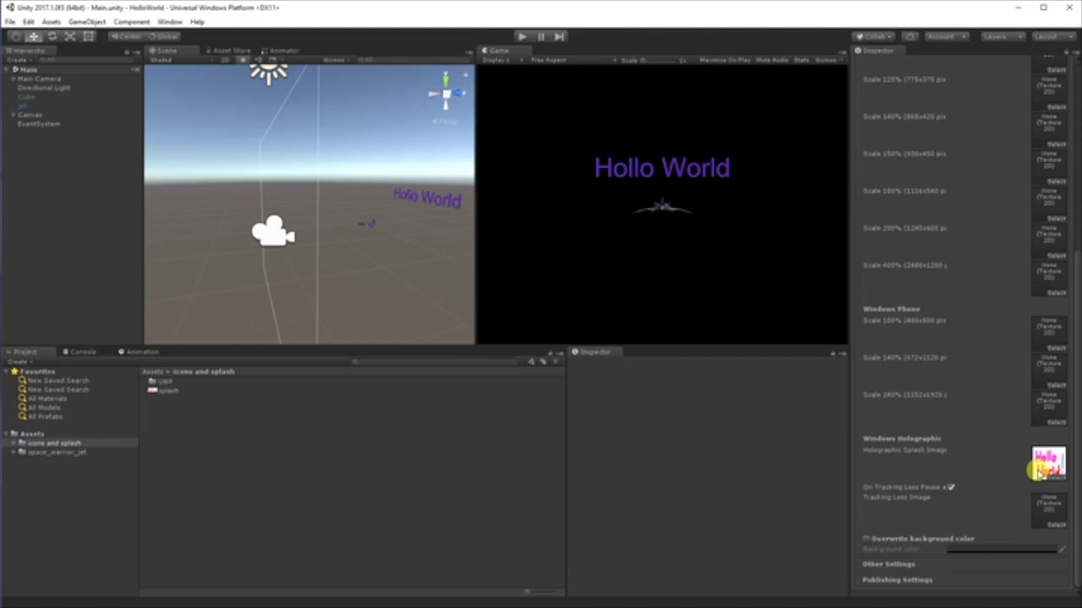
scroll(946, 410, up, 3)
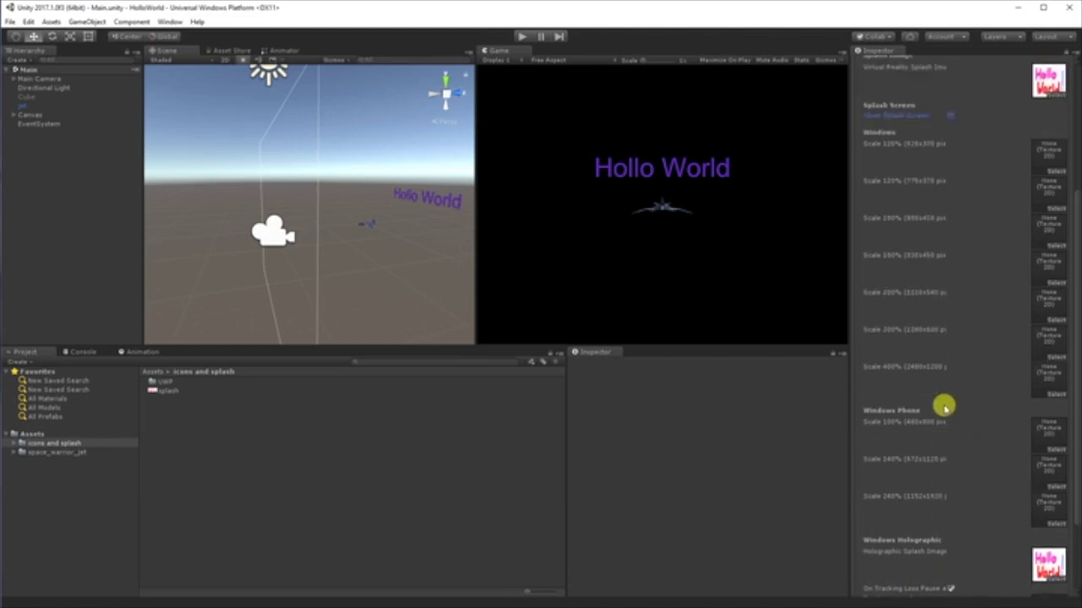
scroll(1002, 532, up, 1)
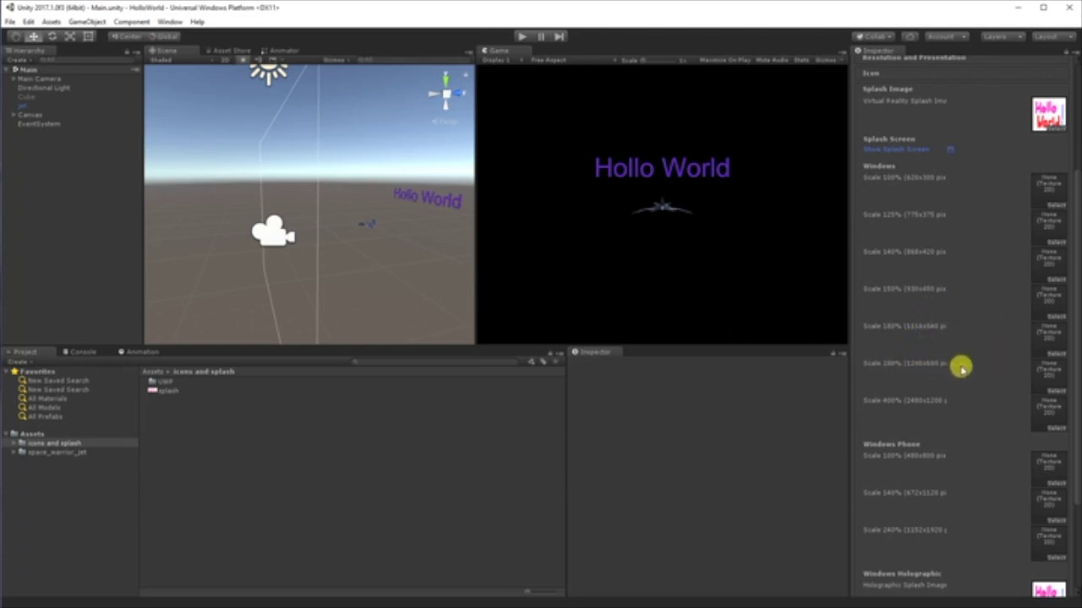
drag(164, 391, 1039, 375)
scroll(954, 429, down, 3)
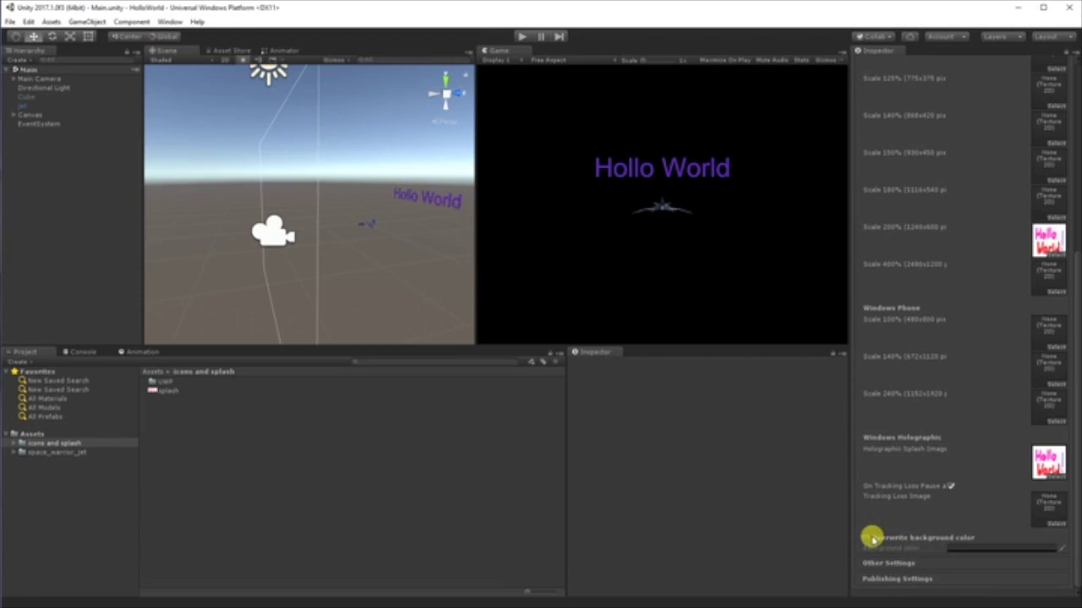
Enable Overwrite background color and pick pure green (00FF00) as the splash background
click(867, 538)
click(980, 547)
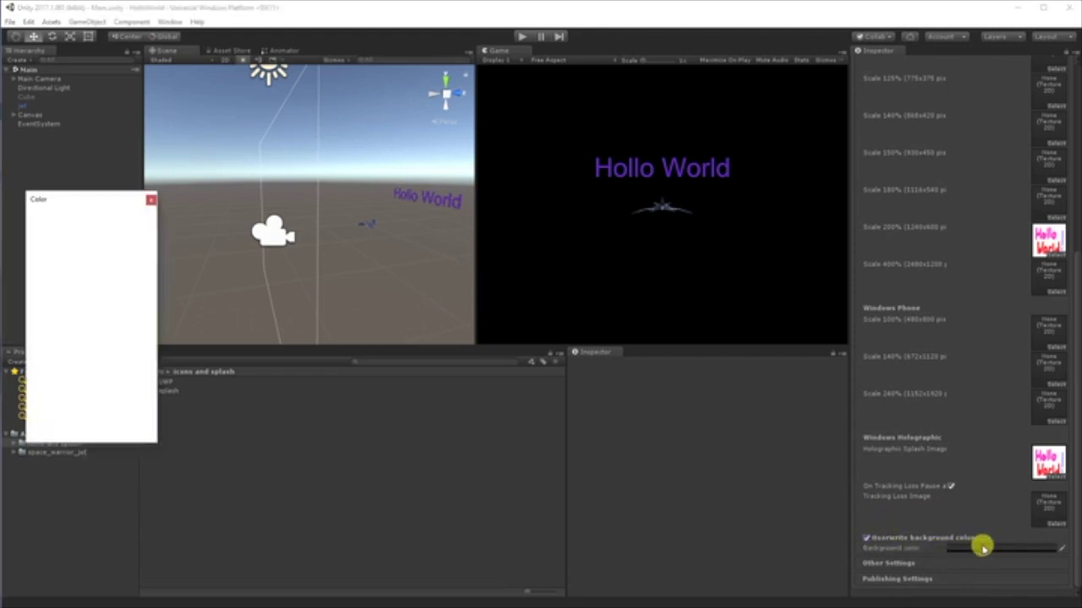
click(134, 313)
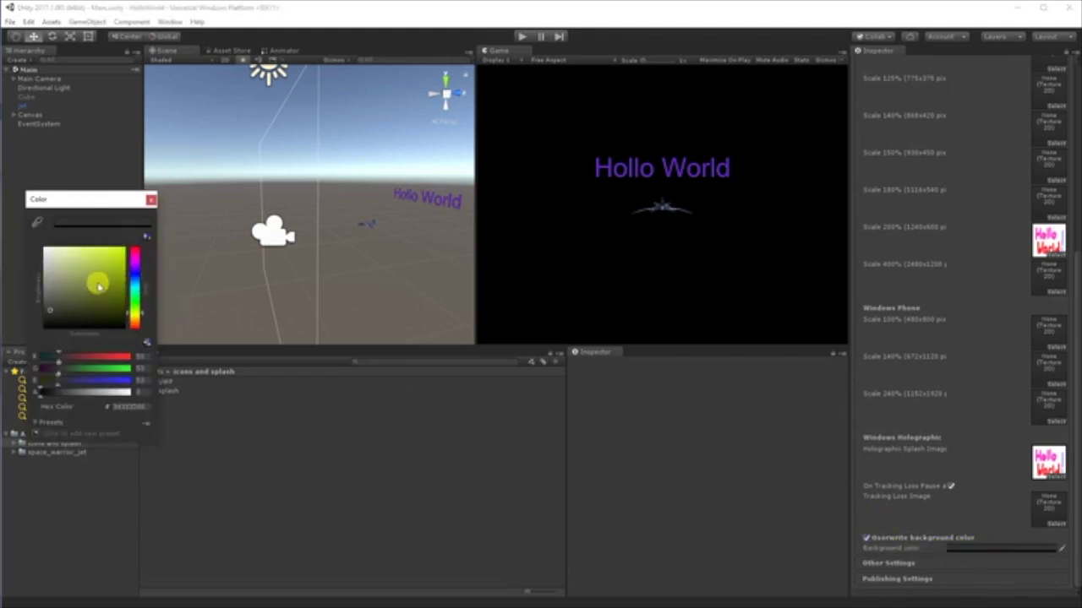
click(108, 254)
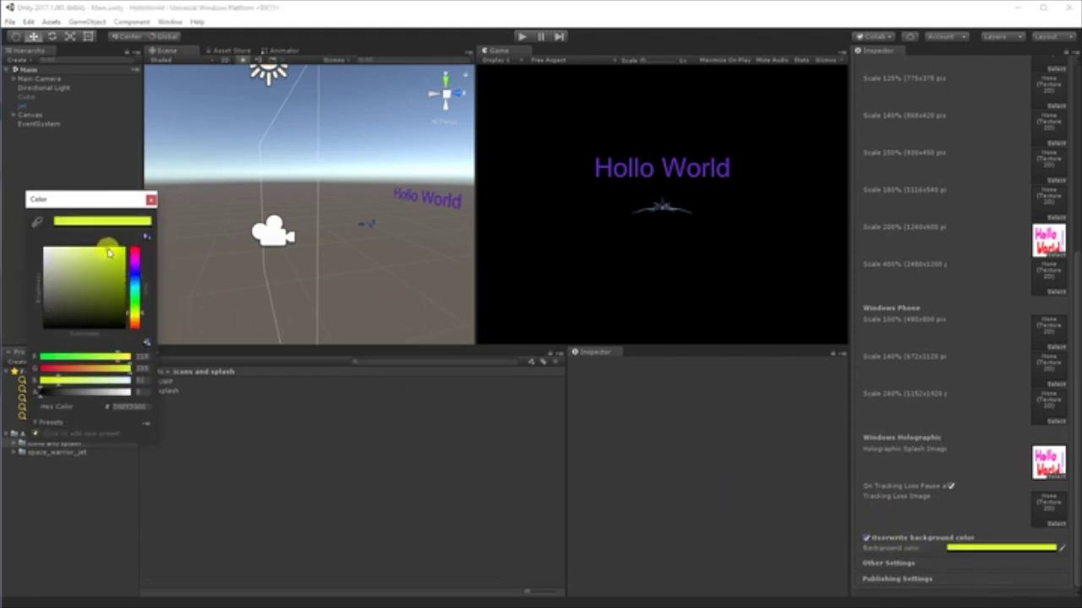
click(133, 306)
click(124, 256)
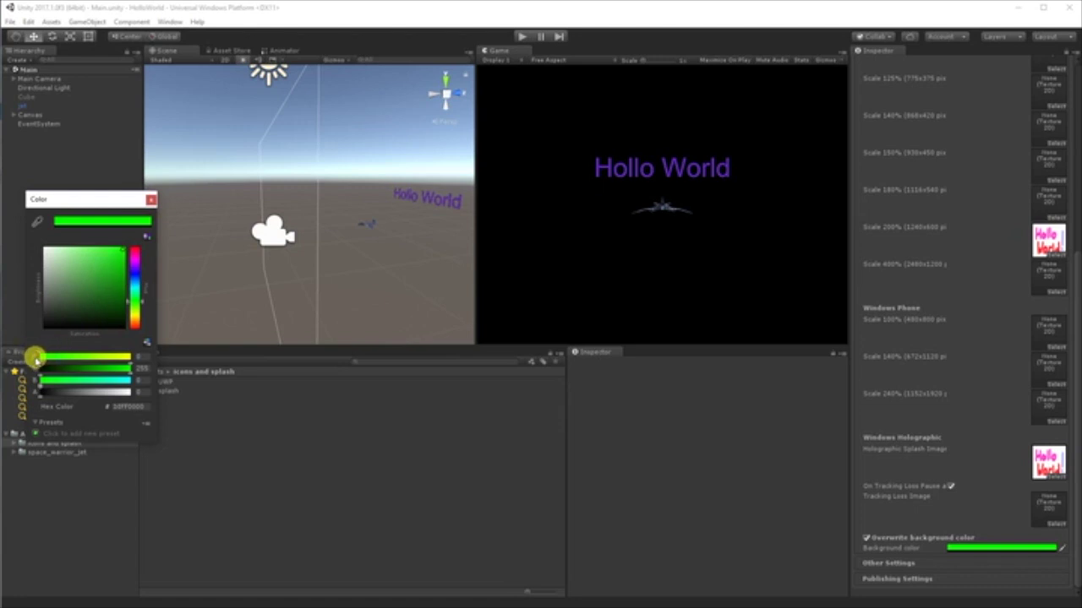
click(152, 199)
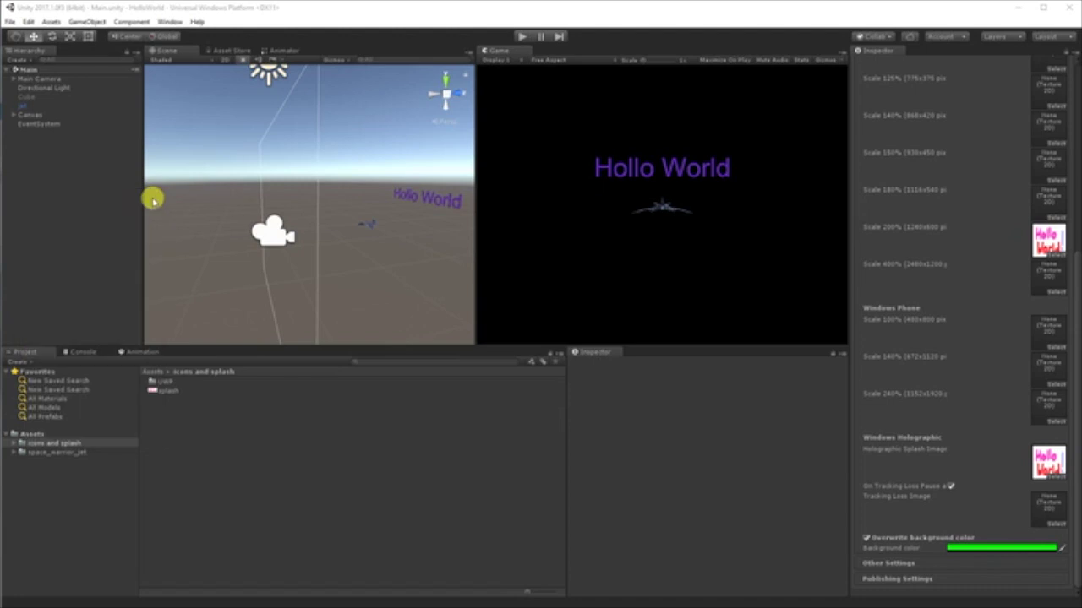
Under Icon > Store Logo, assign StoreLogo.scale-200 from the UWP folder to the Scale 200% slot
scroll(958, 452, up, 9)
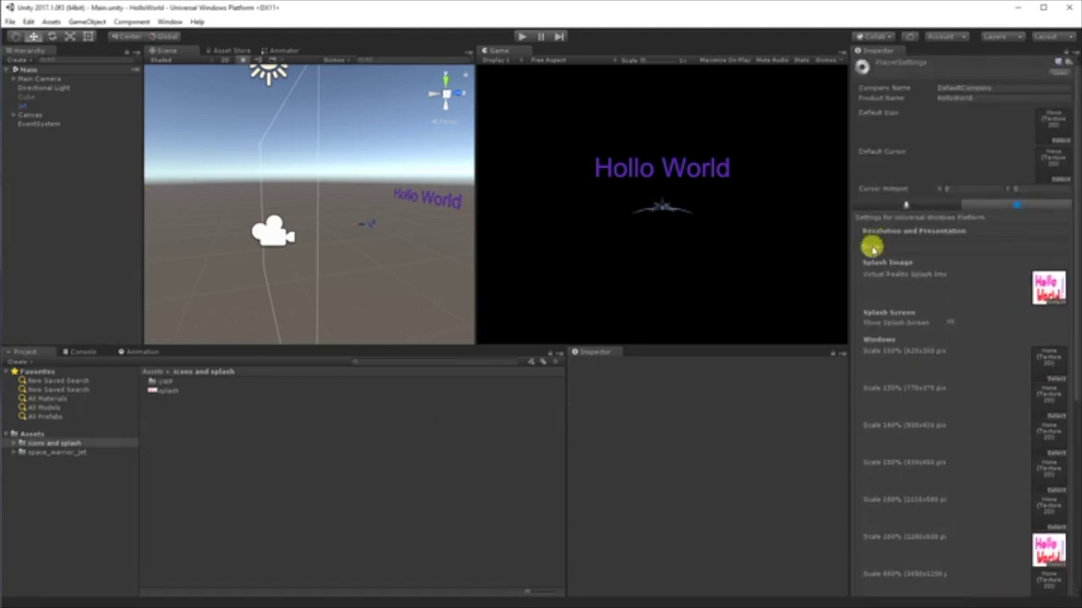
click(871, 245)
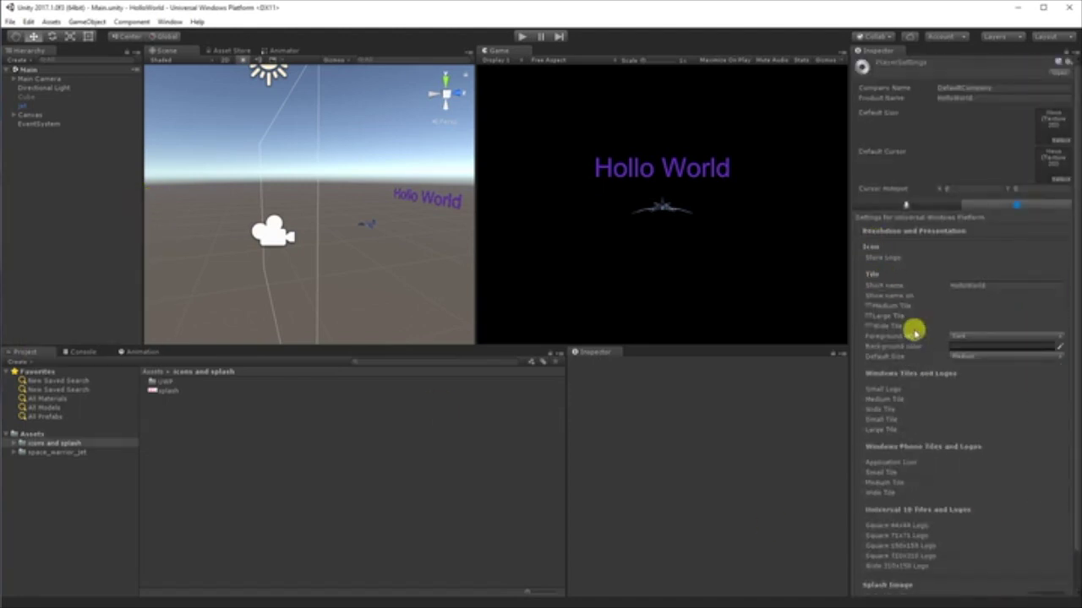
click(860, 257)
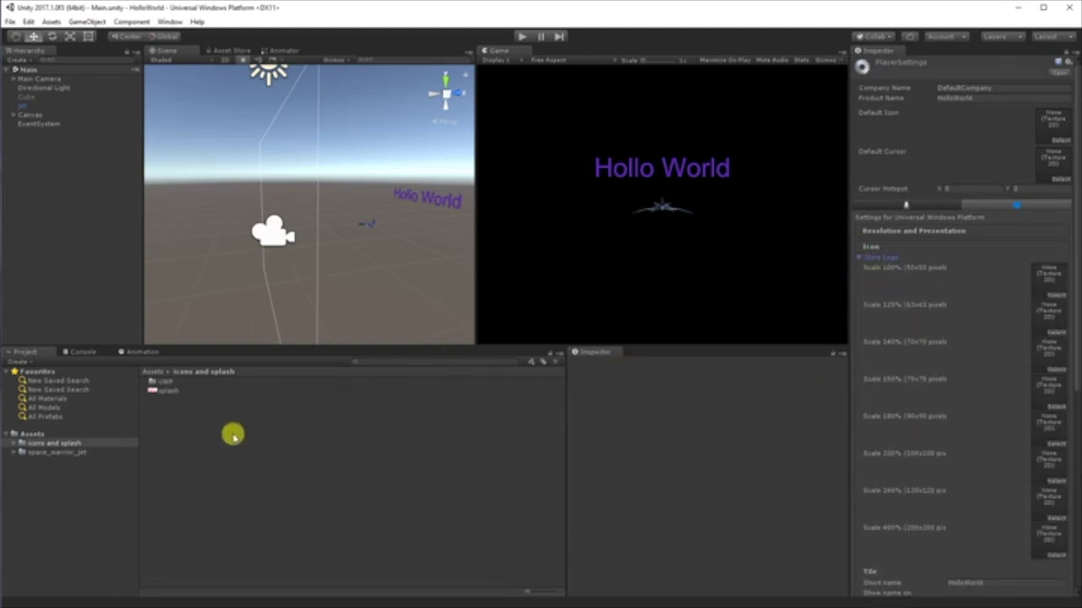
double_click(159, 385)
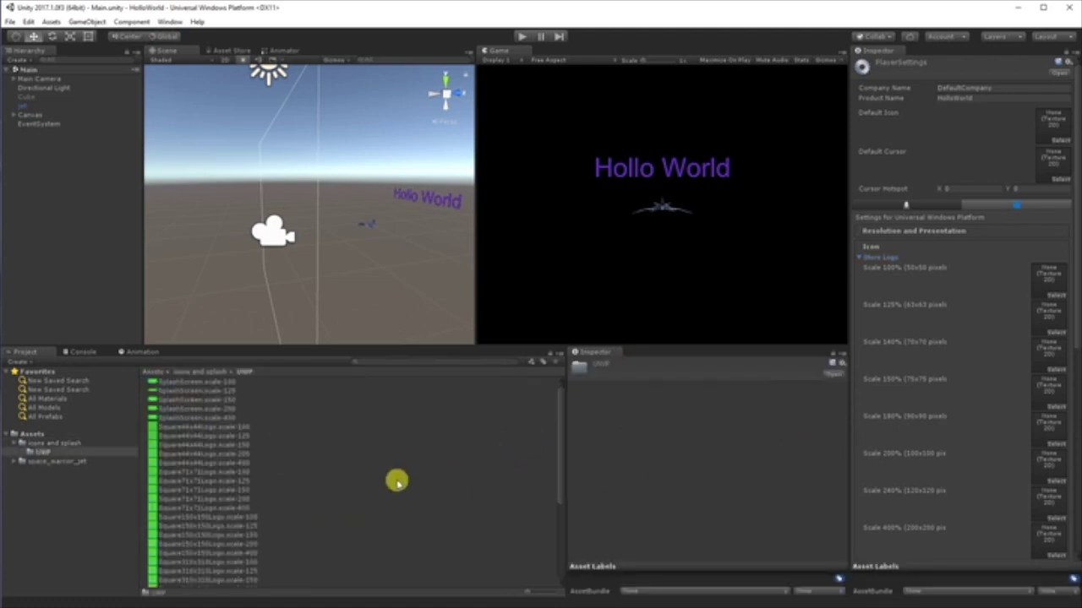
scroll(347, 499, down, 5)
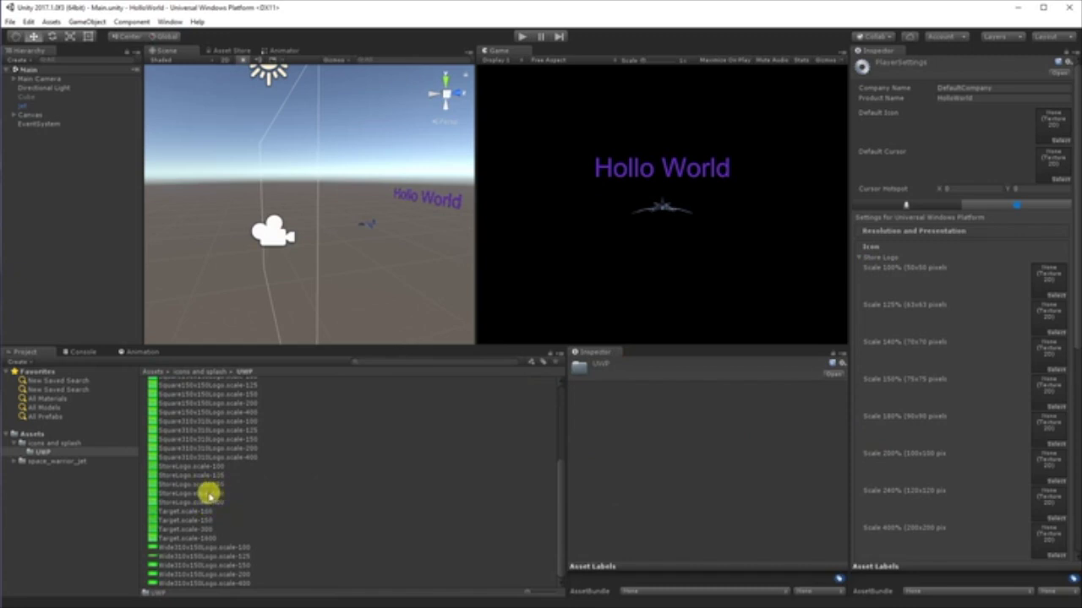
drag(211, 491, 1046, 465)
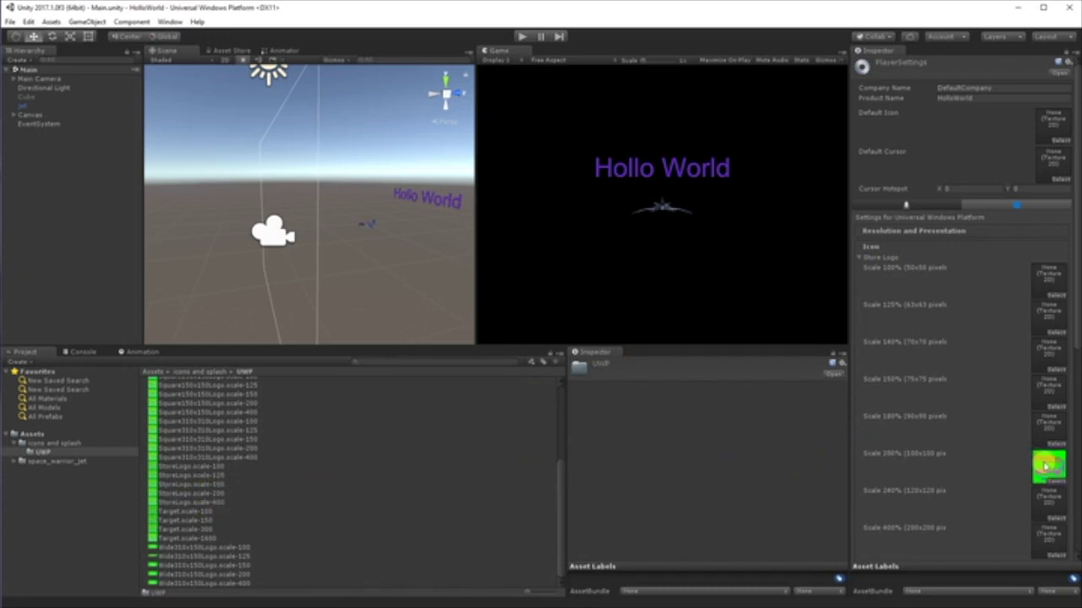
click(860, 258)
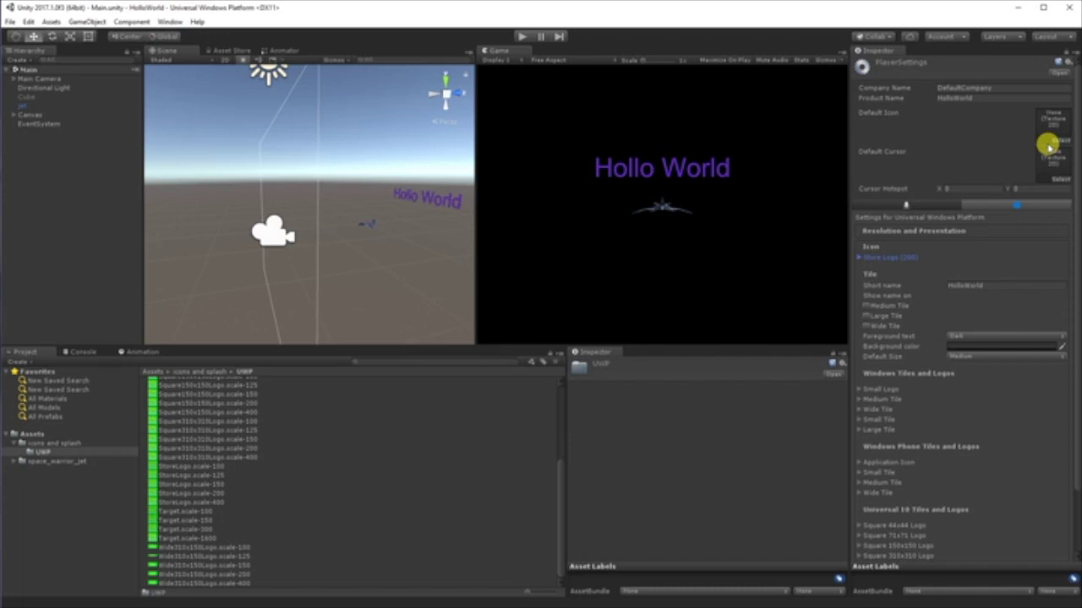
scroll(956, 490, down, 3)
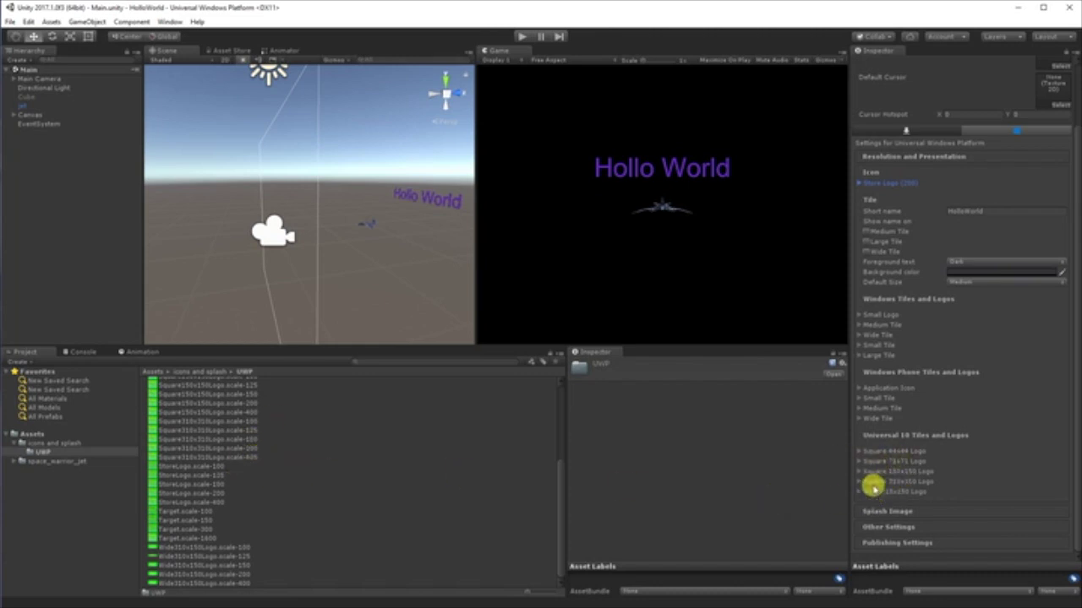
Assign the scale-200 images to the Square 44x44 and Square 71x71 logos' 200% slots
click(859, 452)
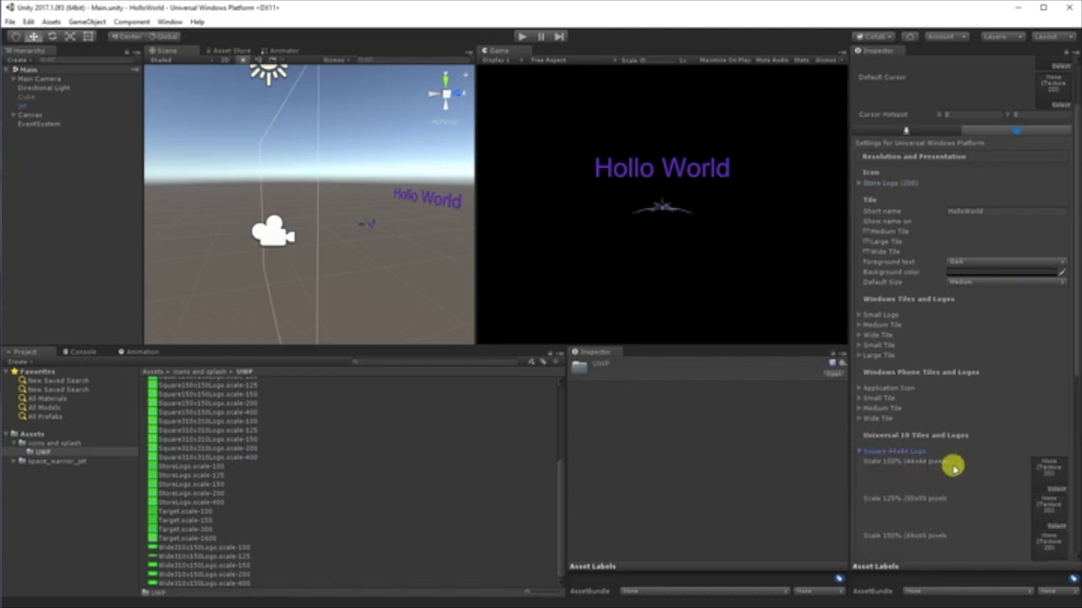
scroll(953, 468, down, 3)
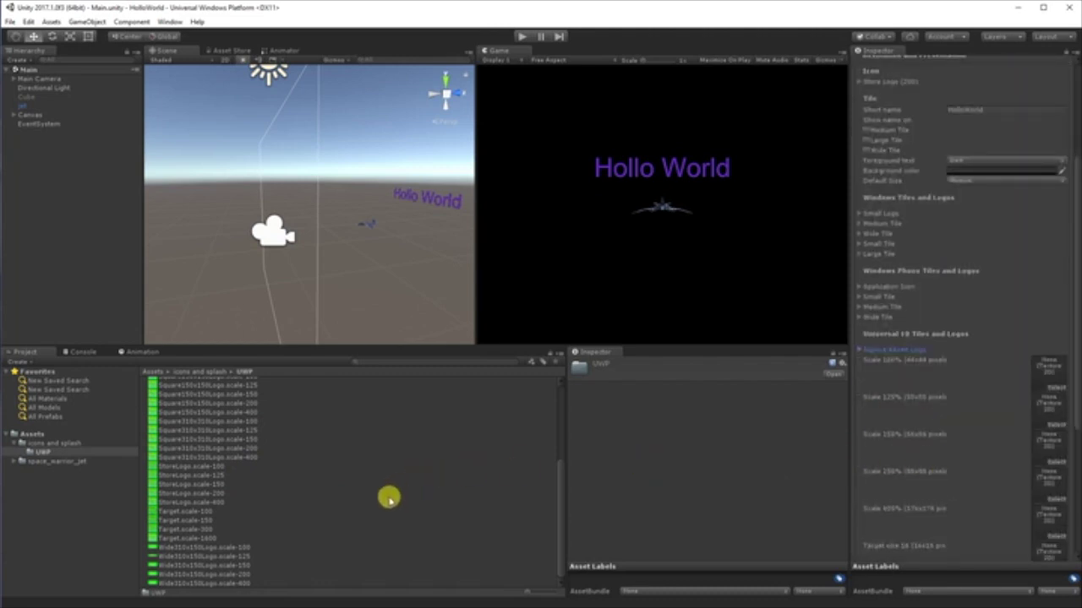
scroll(335, 498, up, 5)
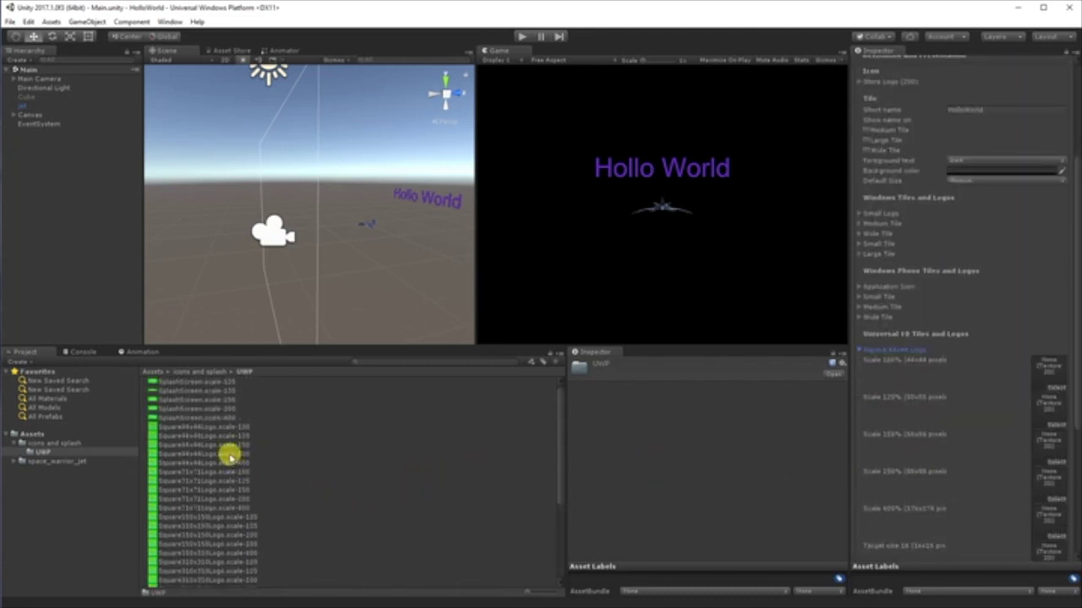
drag(230, 455, 1048, 483)
click(858, 350)
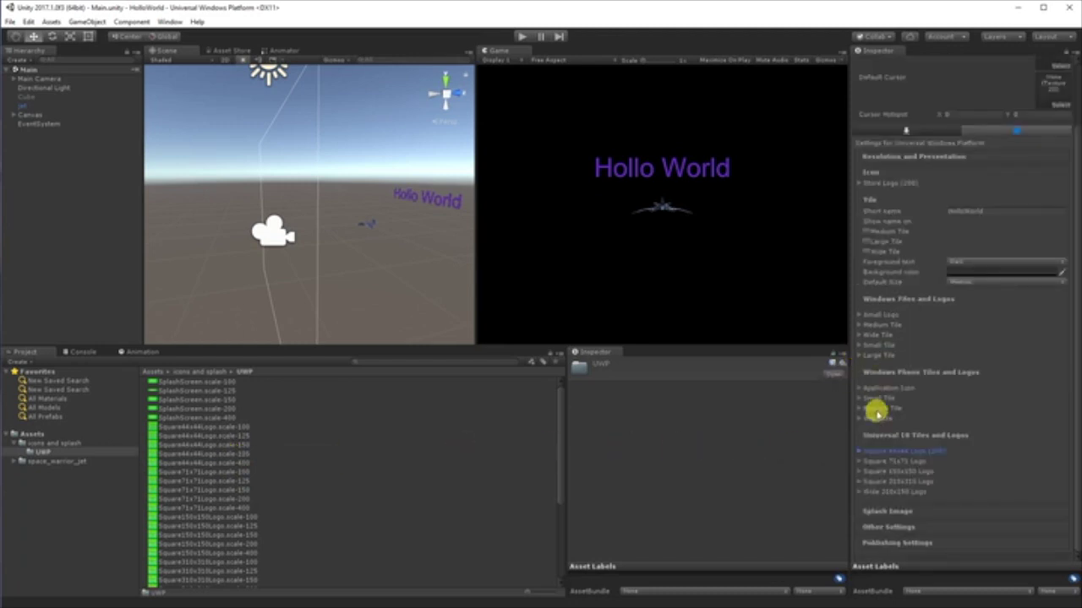
click(859, 462)
scroll(338, 463, down, 2)
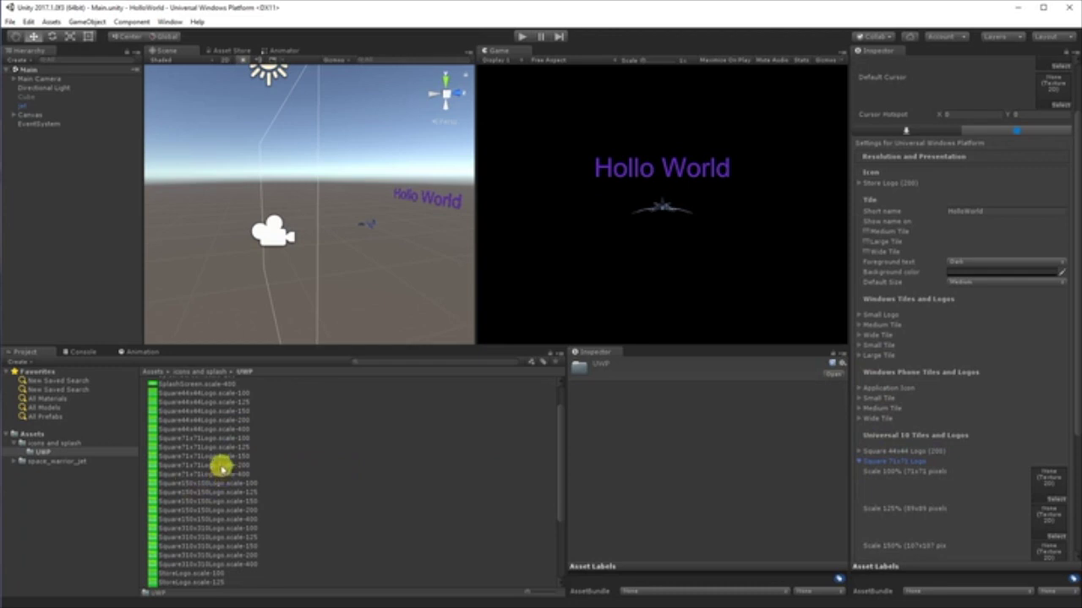
scroll(955, 476, down, 3)
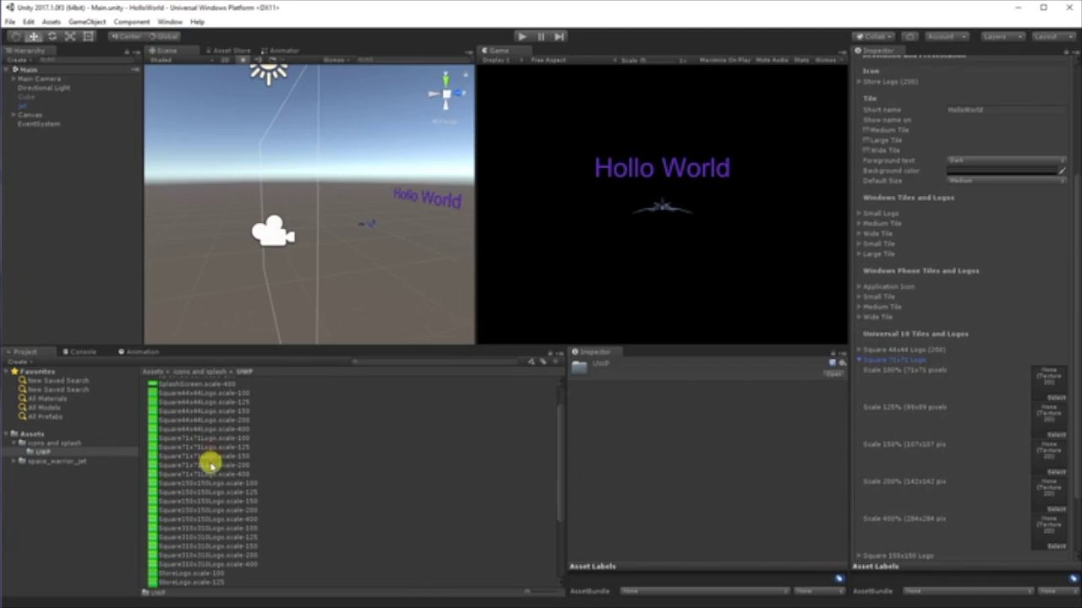
drag(209, 463, 1046, 494)
scroll(971, 464, down, 3)
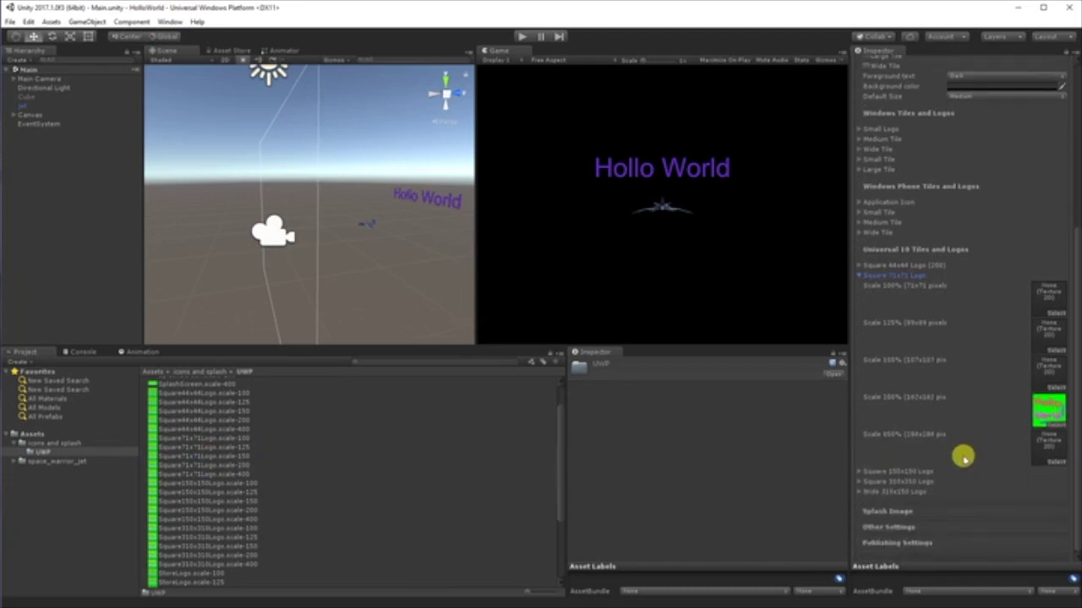
Assign the scale-200 images to the Square 150x150, Square 310x310 and Wide 310x150 logos
click(858, 472)
scroll(858, 471, down, 3)
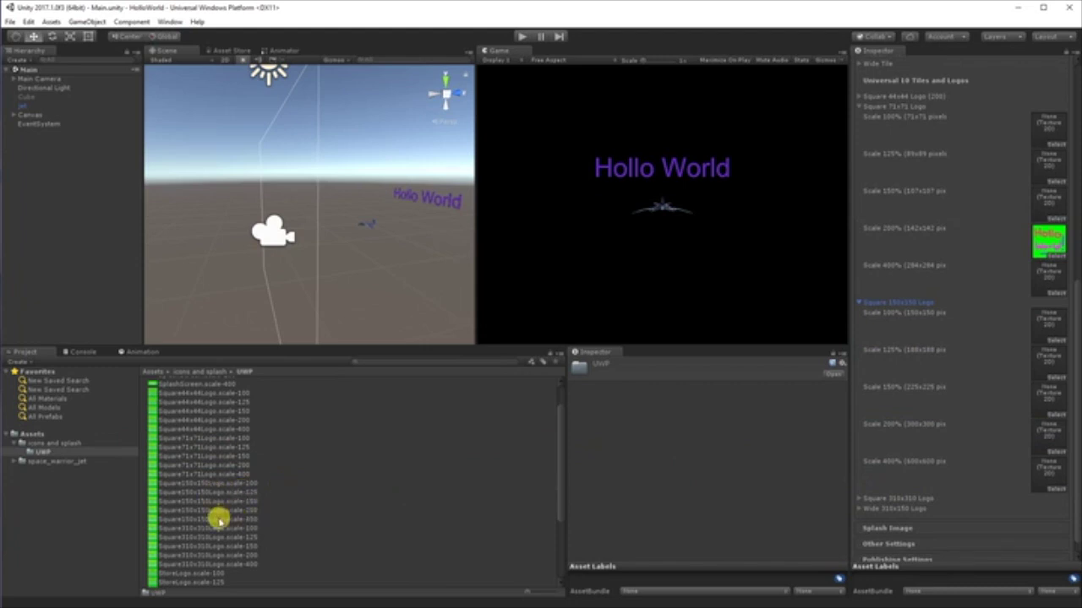
drag(212, 510, 1046, 429)
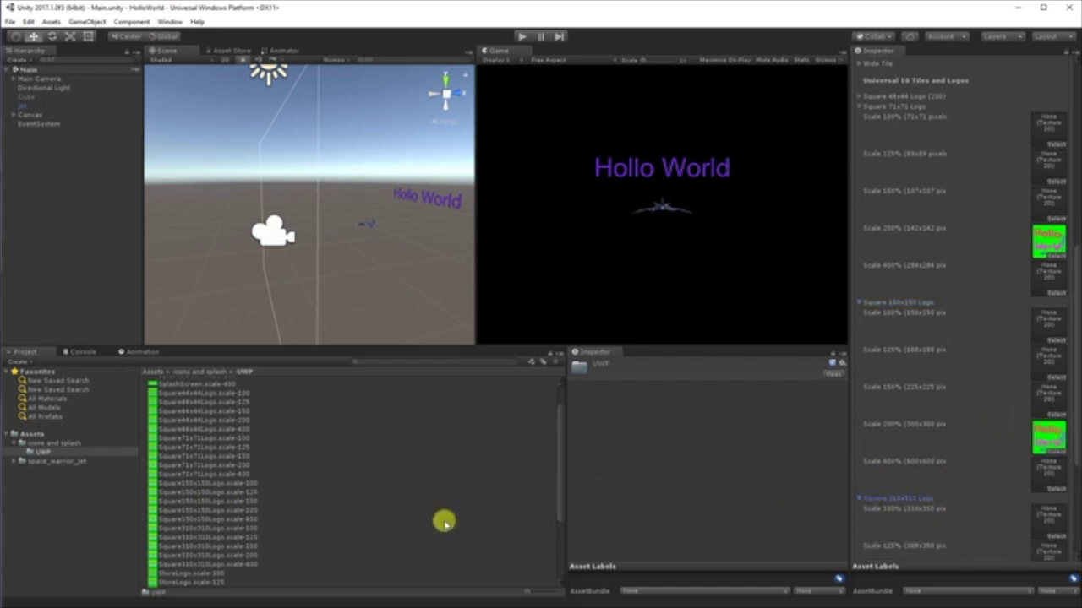
scroll(997, 483, down, 3)
scroll(998, 483, down, 3)
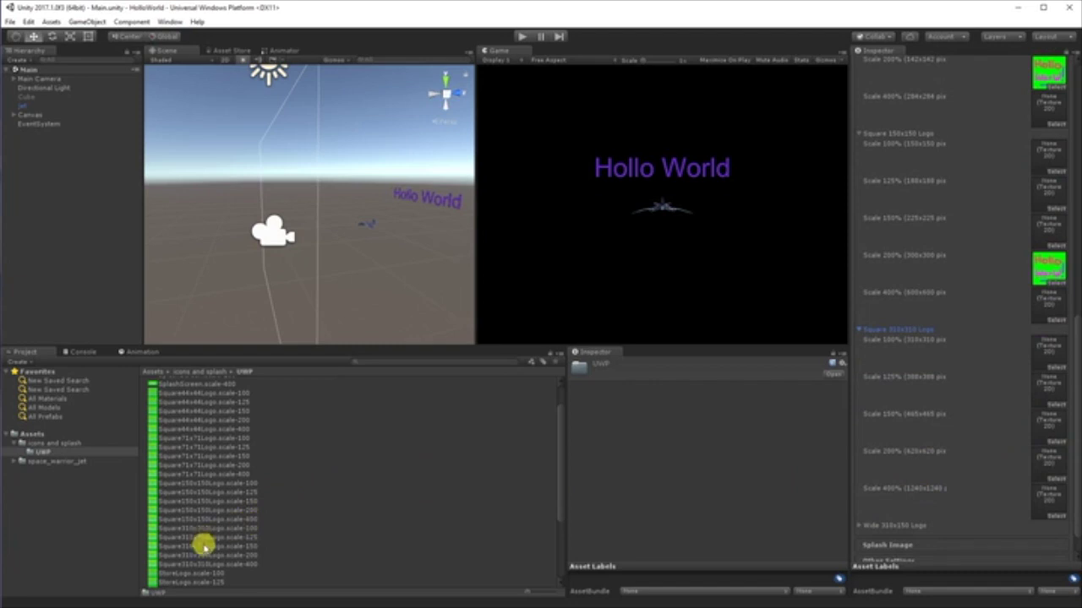
drag(212, 556, 1039, 466)
scroll(978, 479, down, 2)
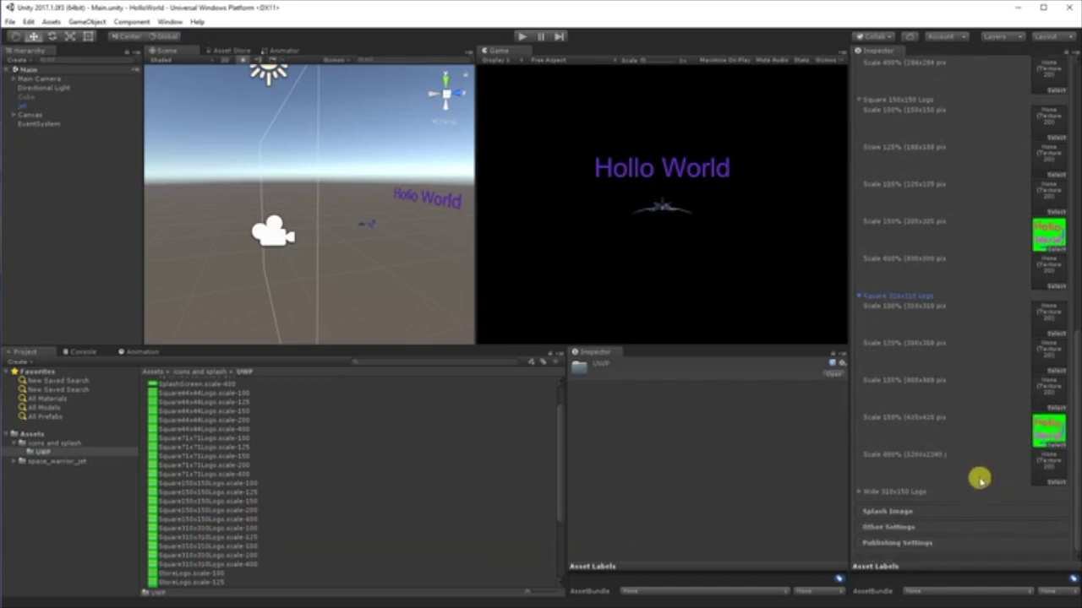
click(857, 491)
scroll(866, 460, down, 3)
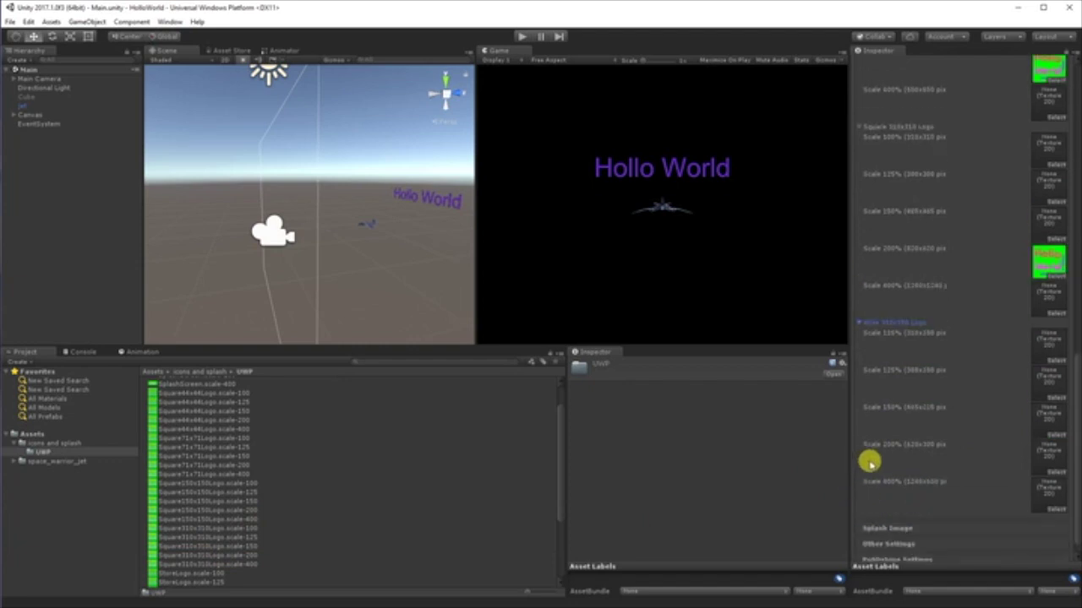
scroll(275, 515, up, 2)
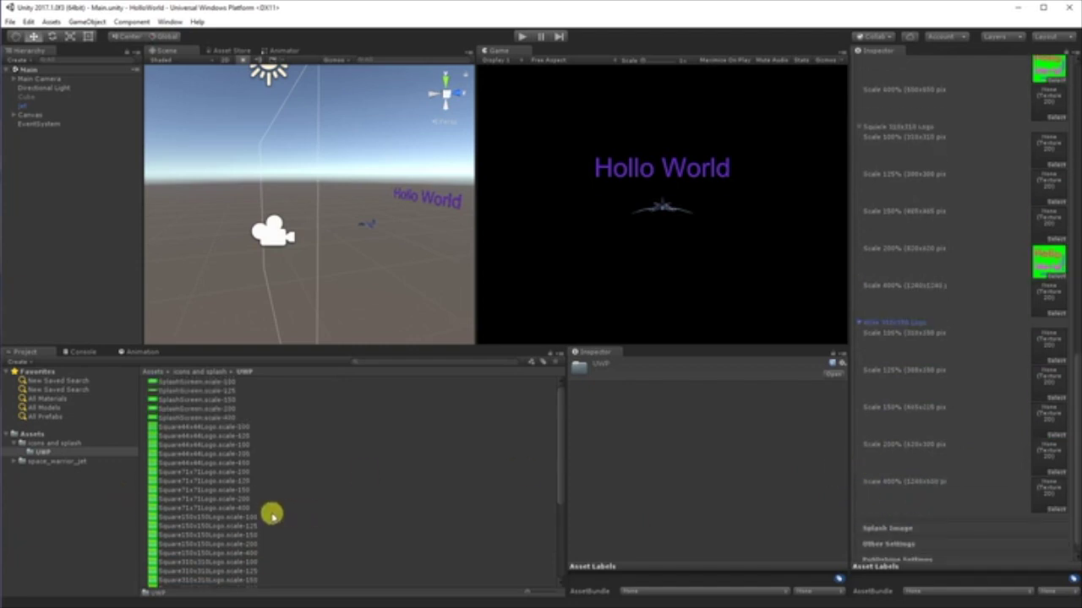
scroll(267, 513, down, 5)
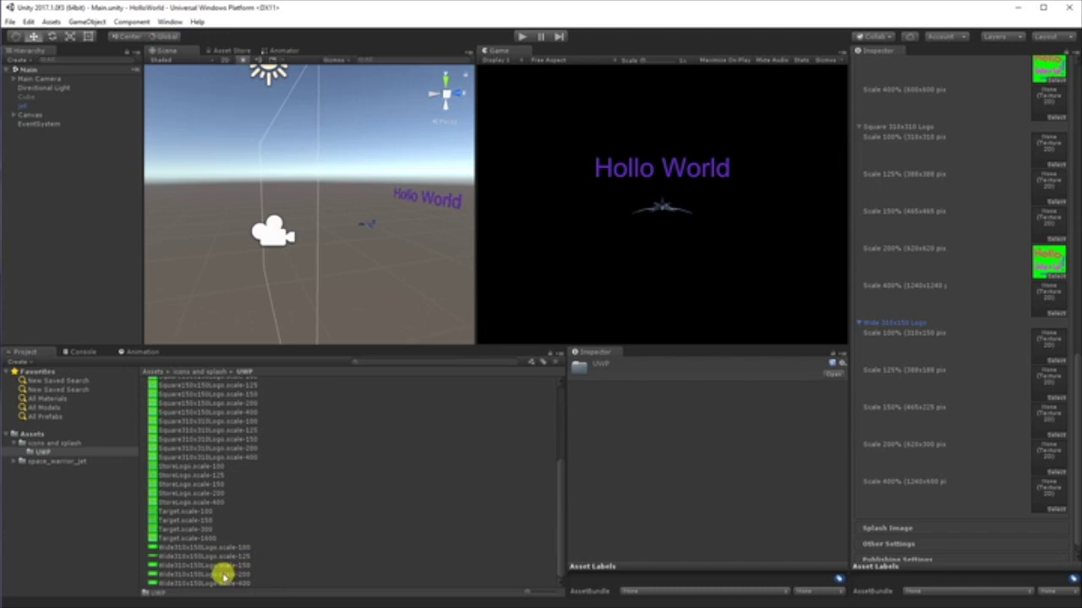
drag(224, 575, 1046, 449)
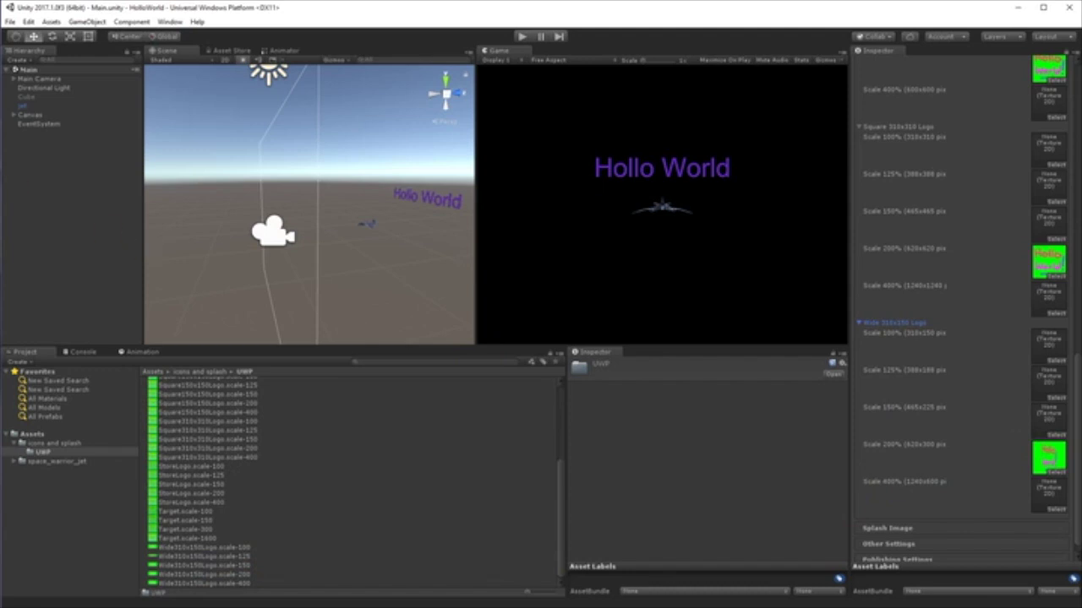
click(9, 21)
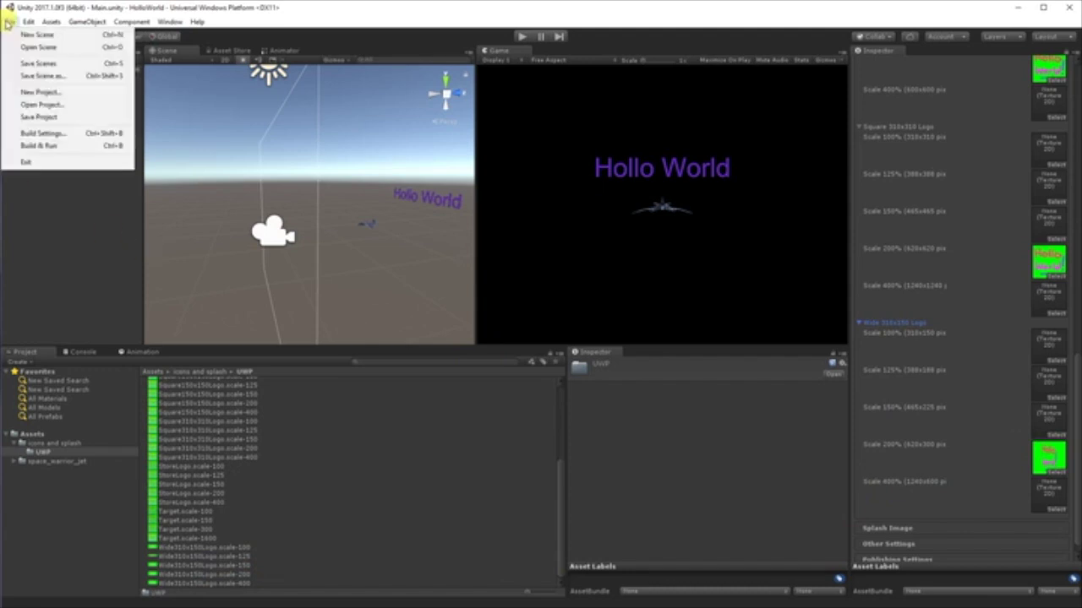
Start a Universal Windows Platform build from Build Settings to reach the output folder picker
click(38, 133)
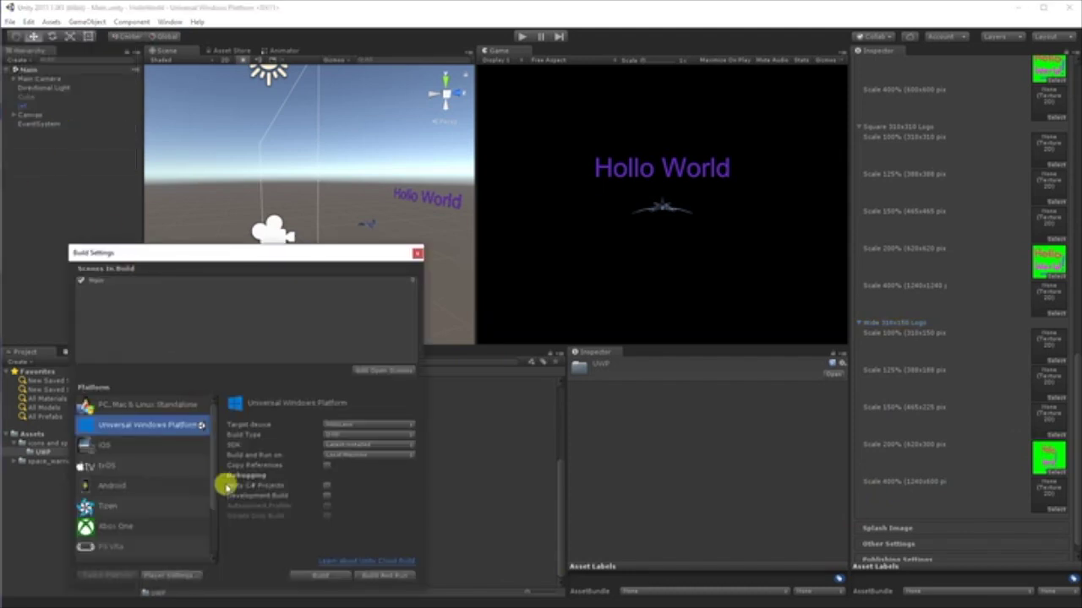
click(326, 577)
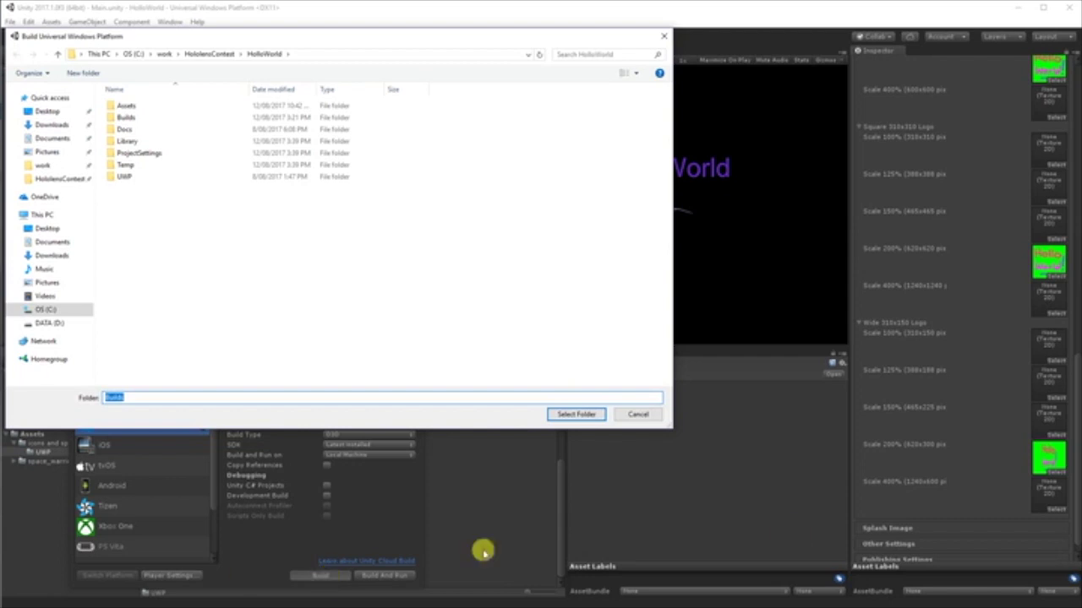
Delete the old Builds folder from the HolloWorld project folder
click(125, 118)
right_click(126, 118)
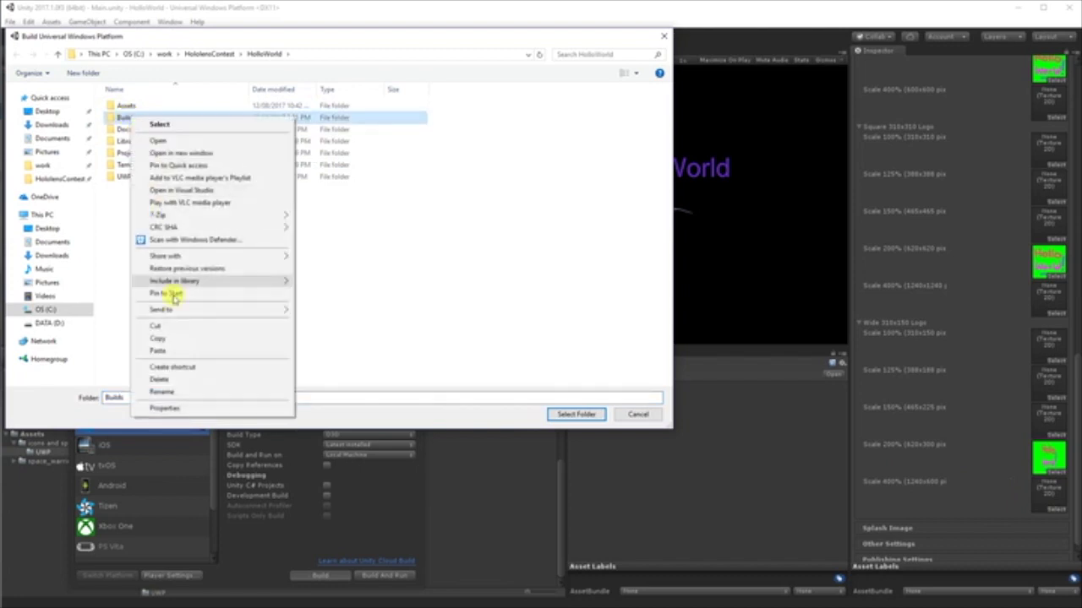
click(165, 379)
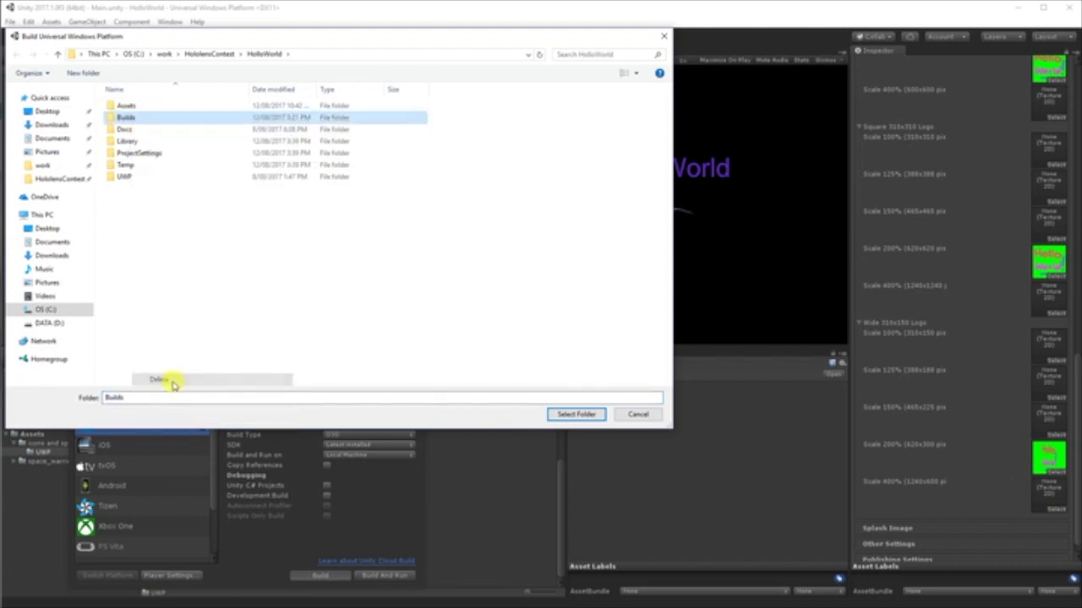
Create a new empty Builds folder and select it as the UWP build output
click(83, 73)
text(Builds)
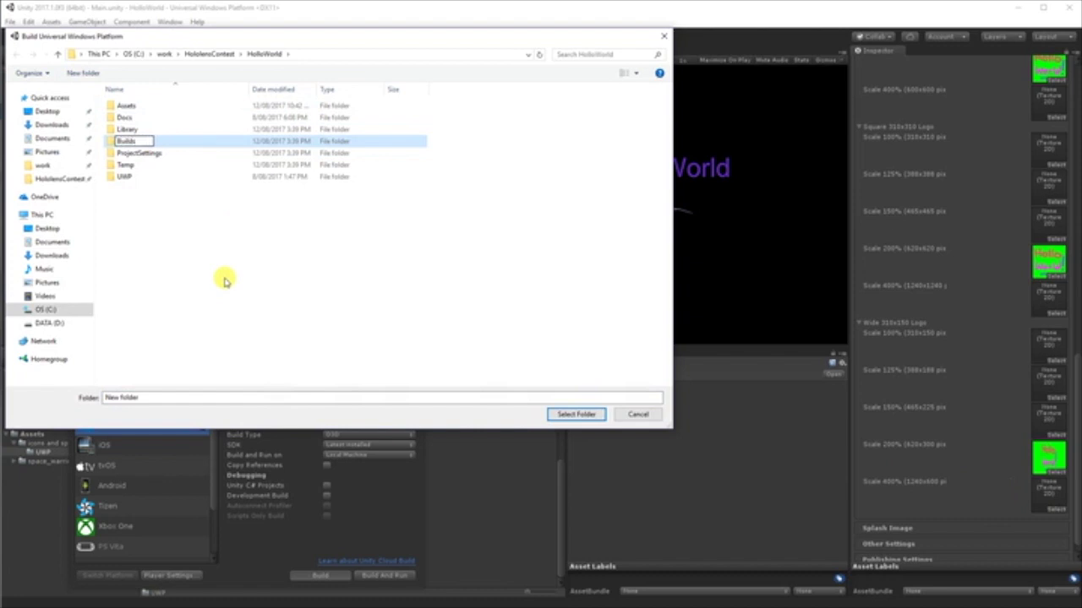
key(Return)
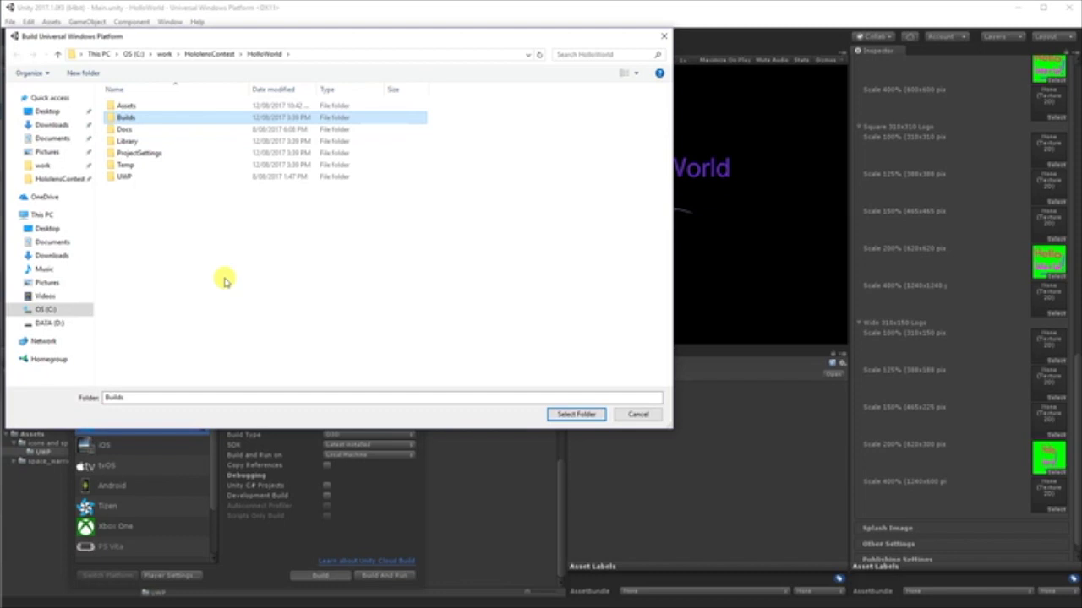
click(577, 415)
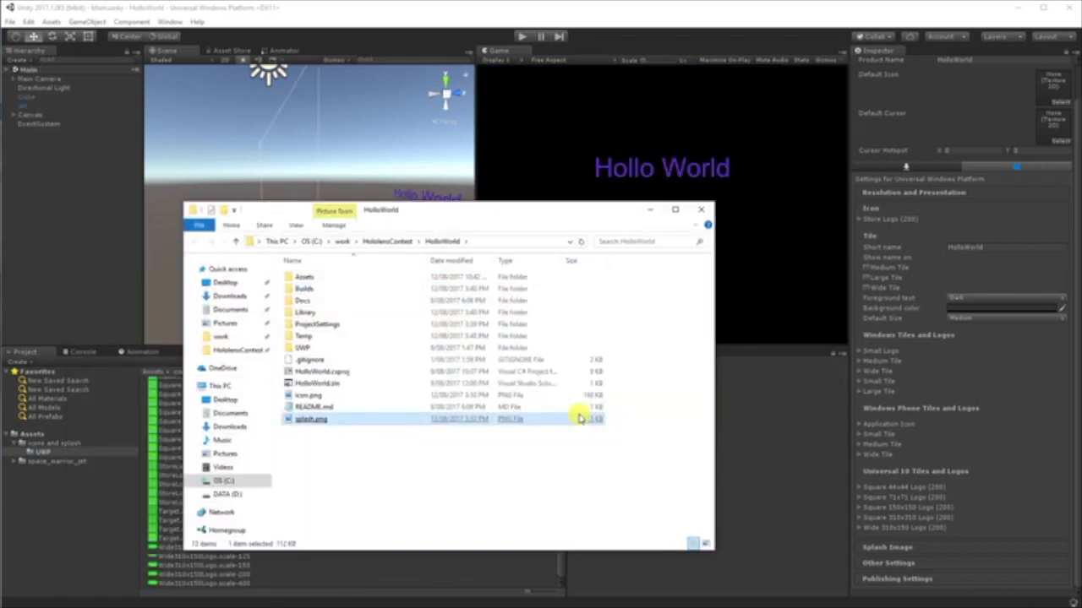
Open Builds > HolloWorld > Assets of the generated app
double_click(324, 288)
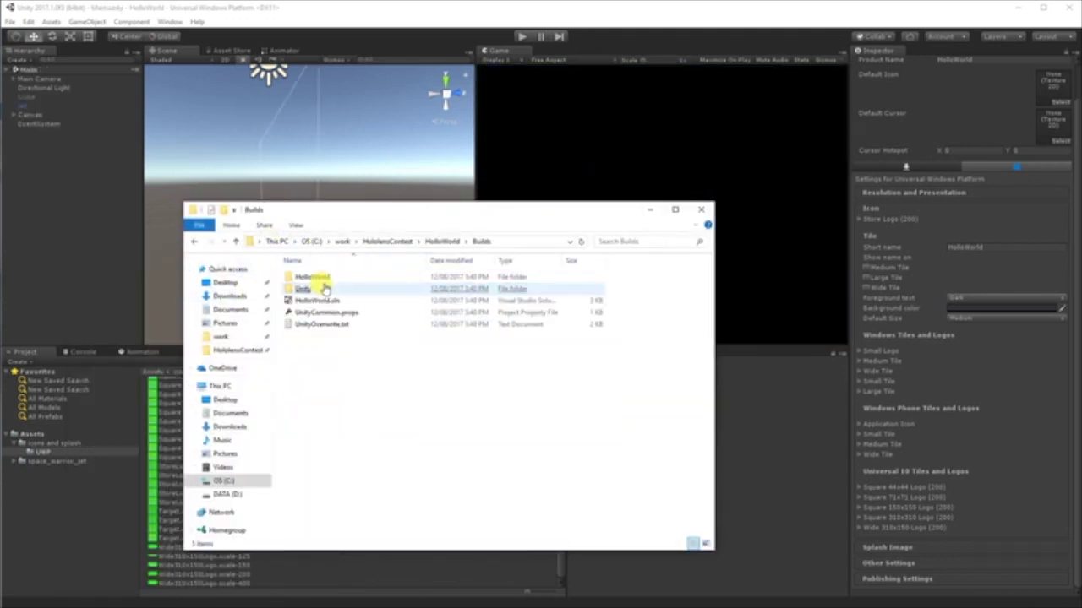
double_click(311, 277)
double_click(309, 276)
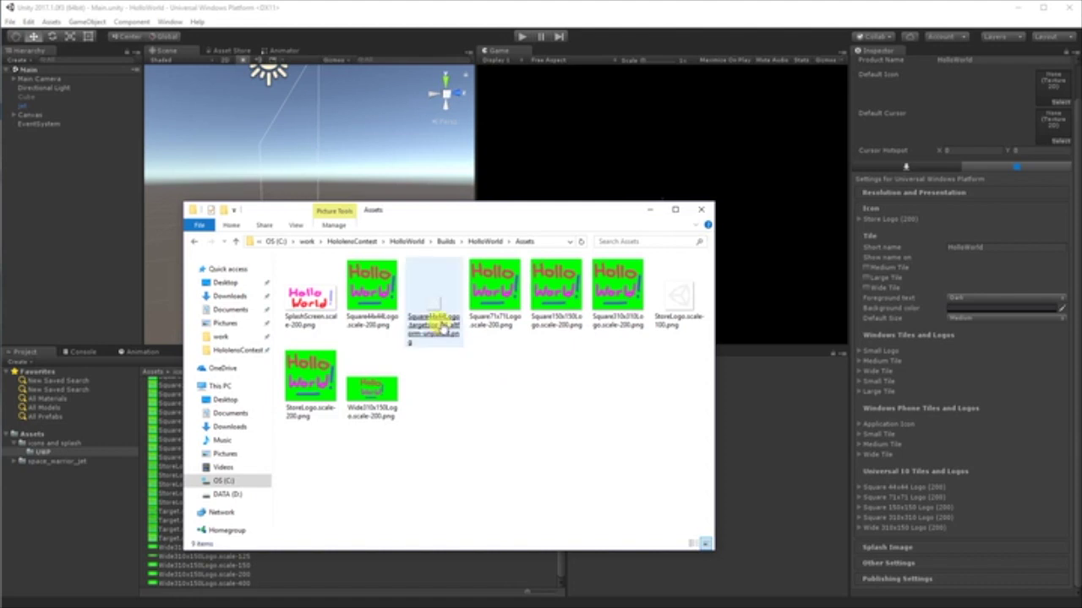
Identify the blank Square44x44Logo targetsize-24 and StoreLogo.scale-100 images among the generated logos
click(436, 322)
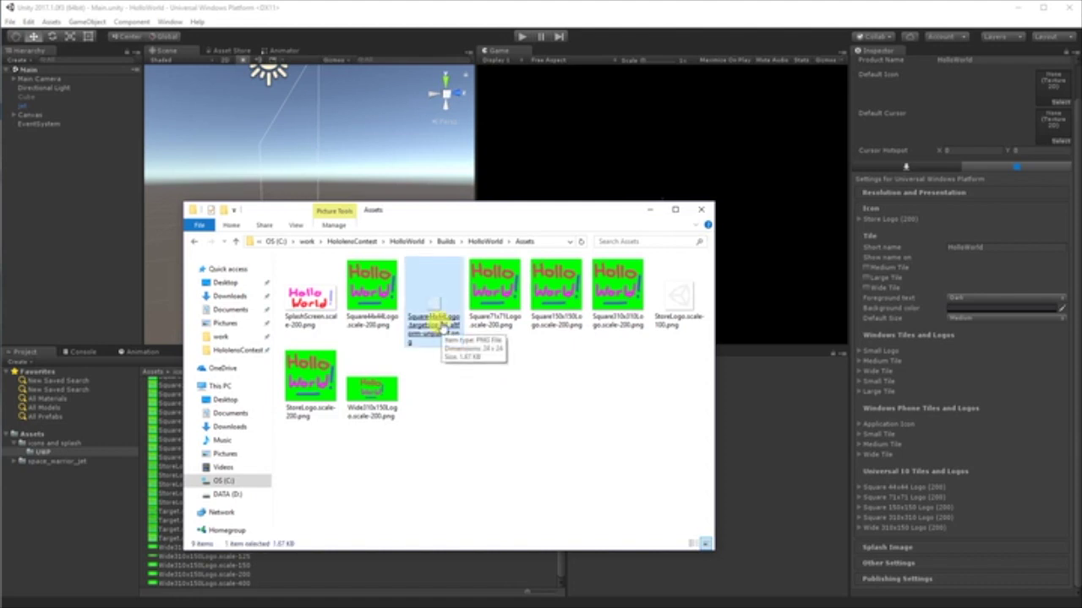
drag(436, 326, 417, 338)
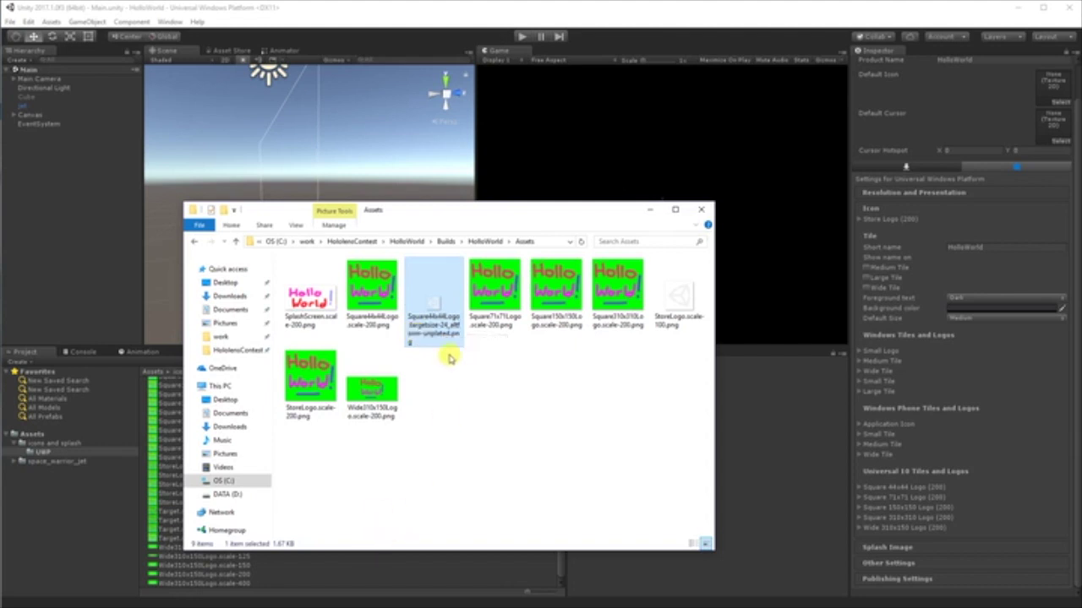
click(501, 462)
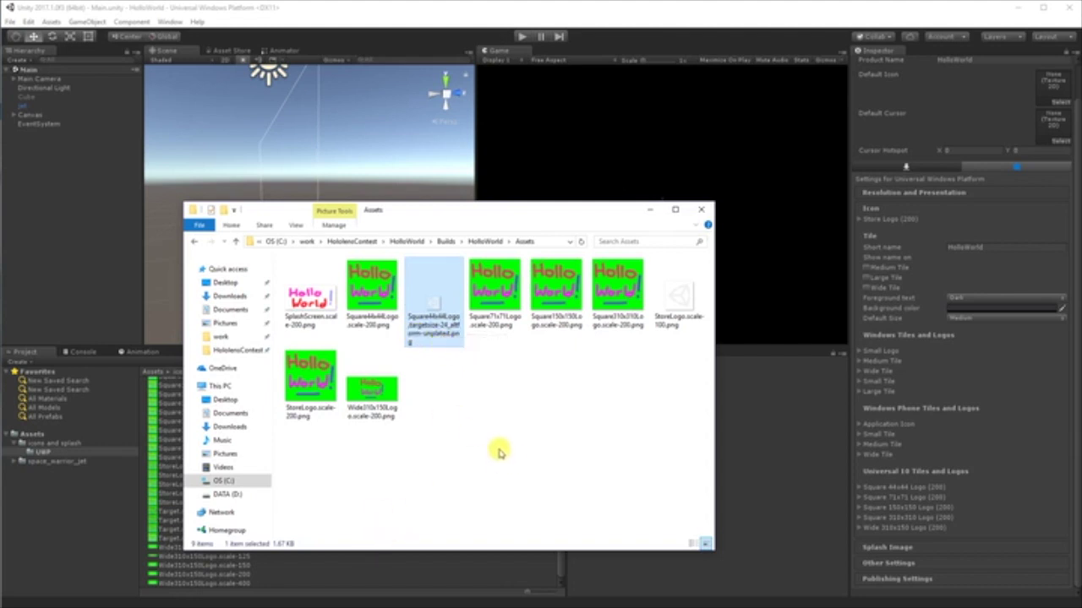
click(455, 337)
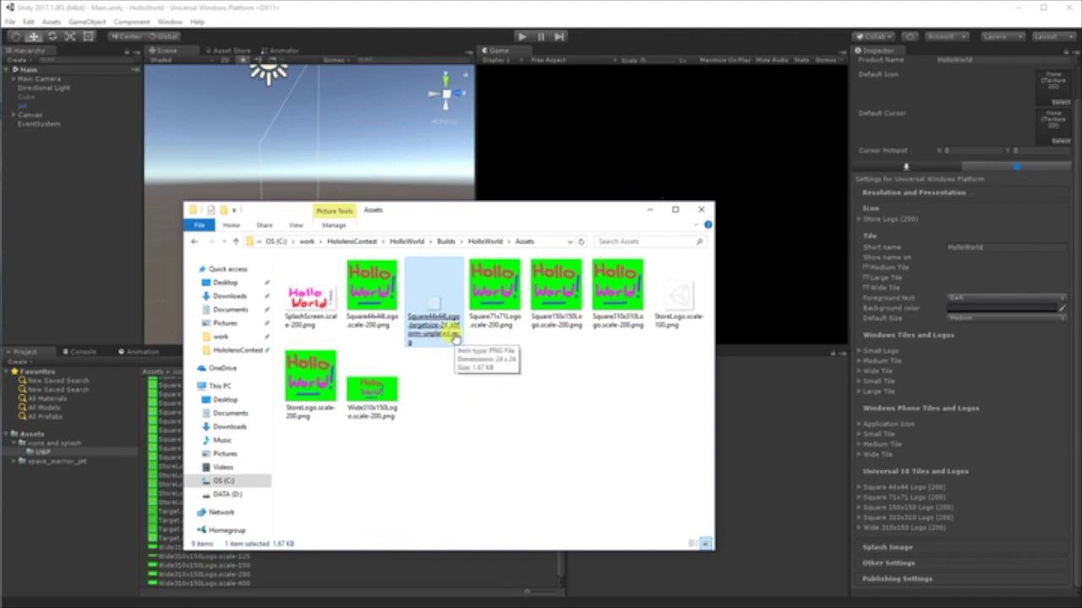
click(682, 323)
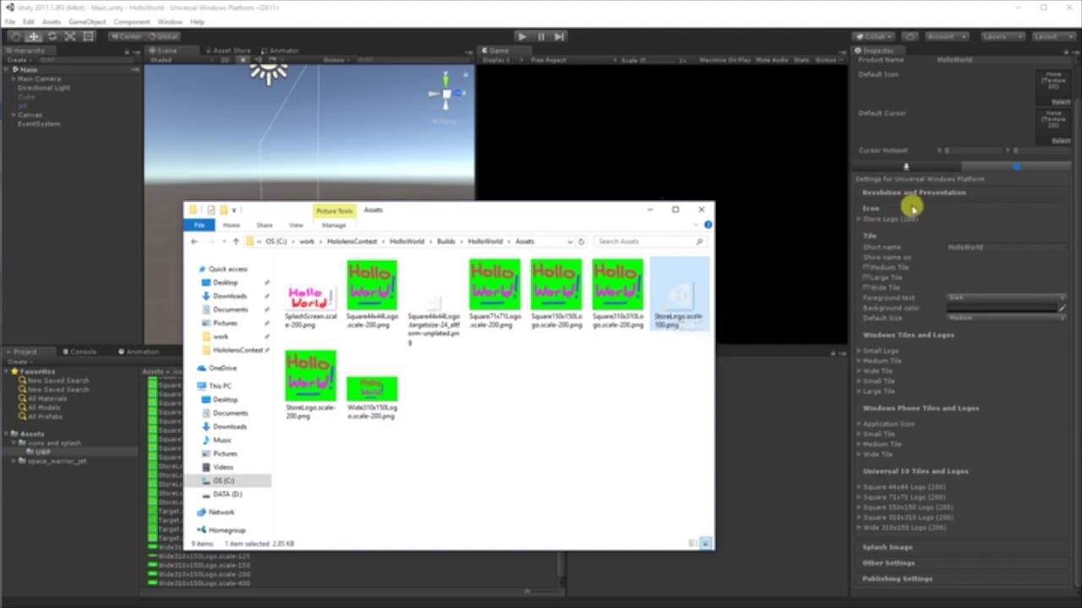
click(859, 220)
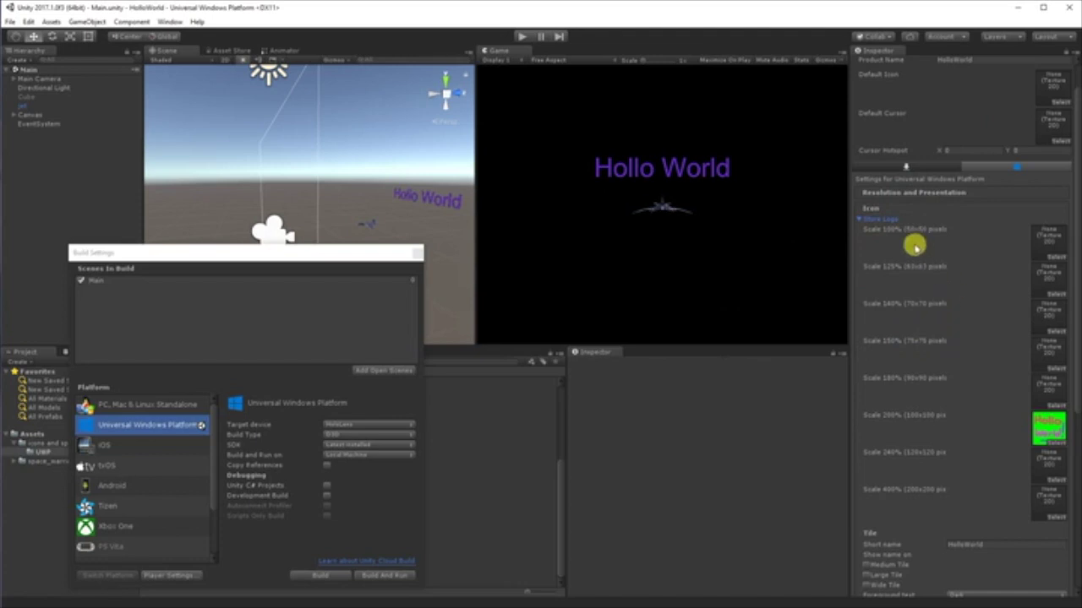
Assign StoreLogo.scale-100 to the Store Logo's 100% slot
click(417, 252)
scroll(224, 499, up, 2)
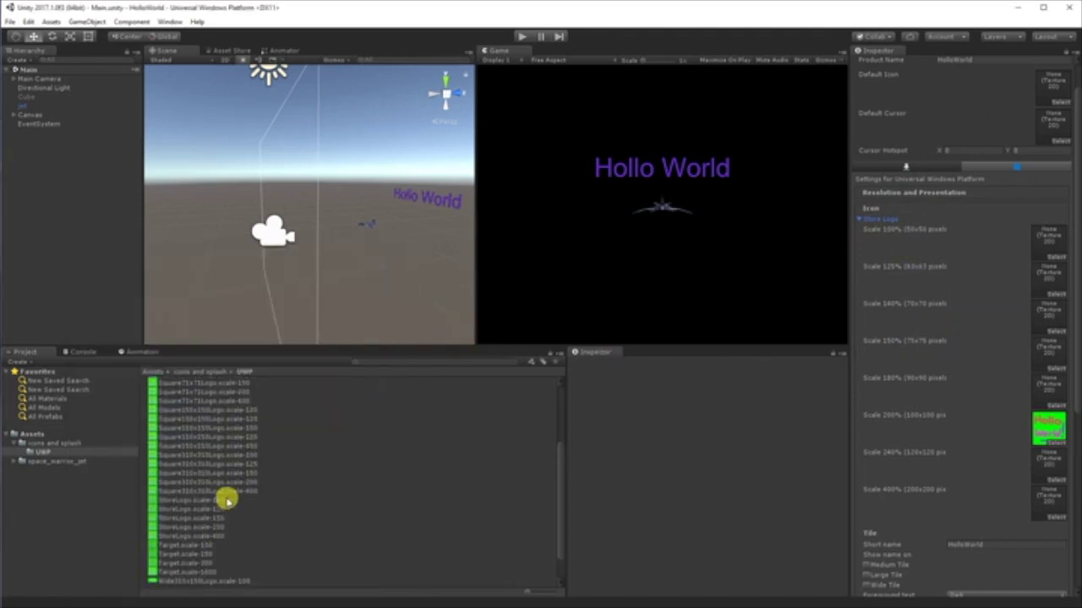
drag(217, 497, 1053, 242)
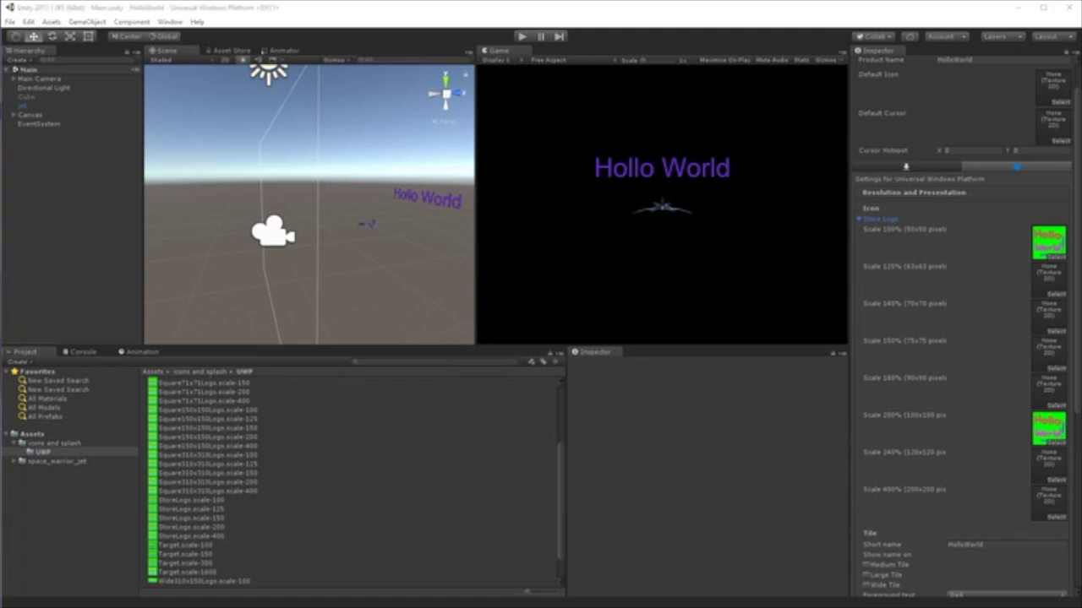
key(alt+Tab)
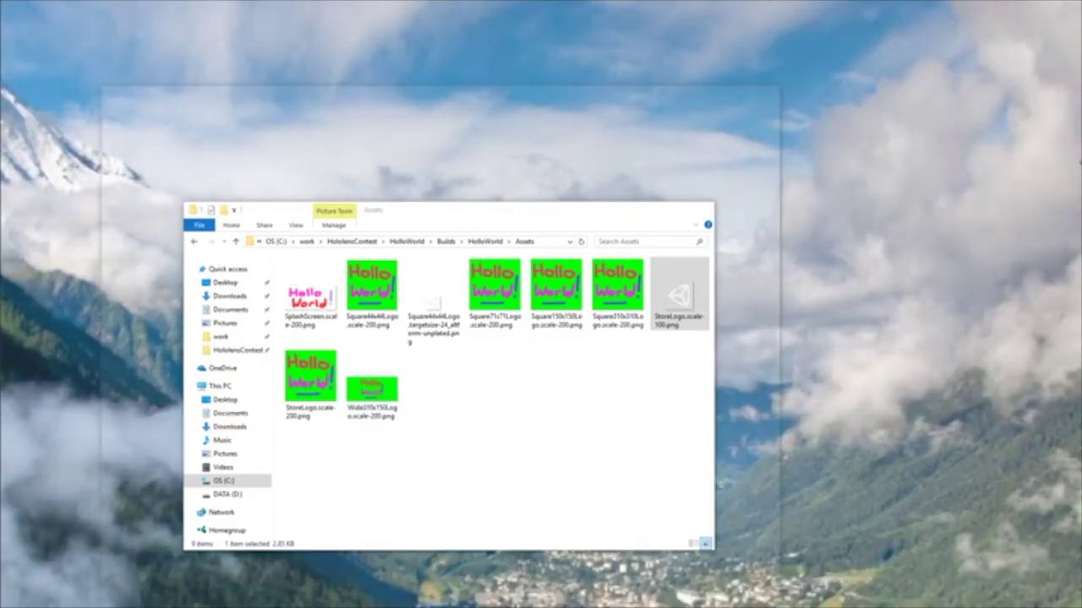
click(435, 334)
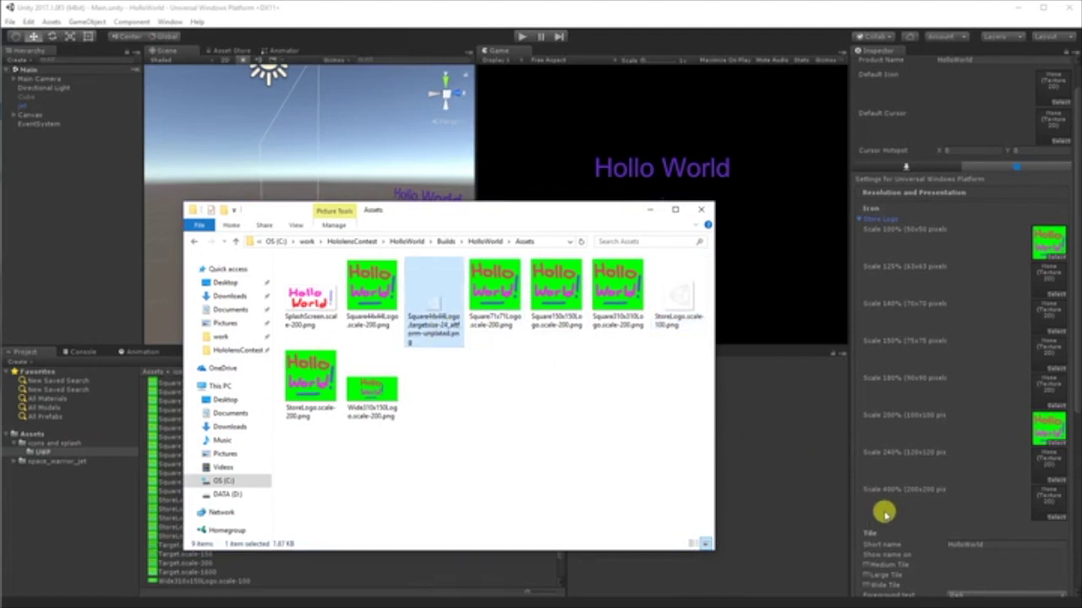
click(813, 521)
Assign Target.scale-150 to the Square 44x44 Logo's Target size 24 slot
scroll(908, 505, down, 3)
scroll(888, 486, down, 2)
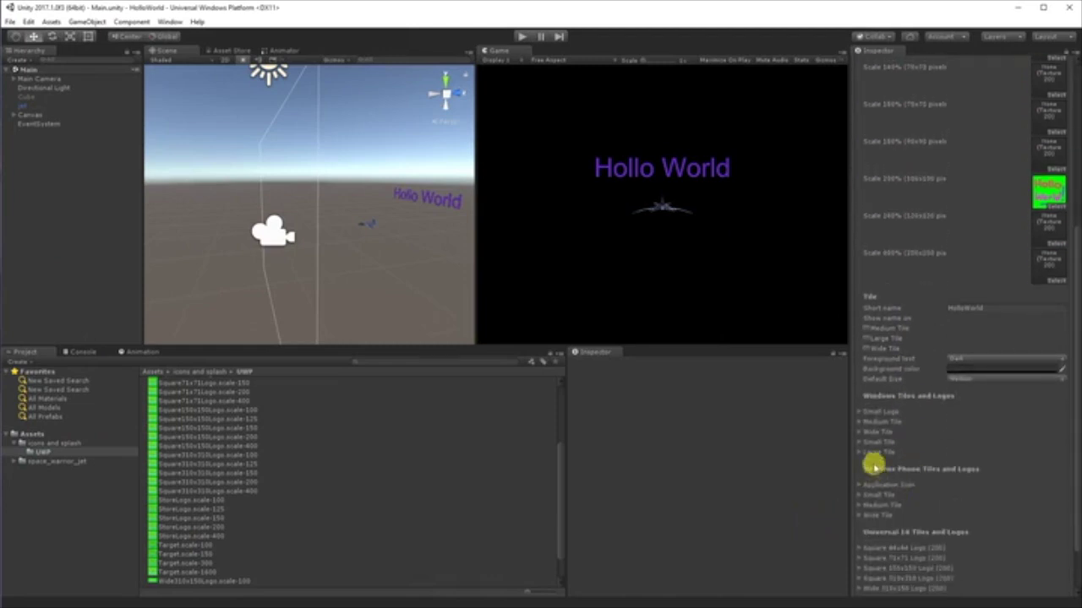
scroll(871, 499, down, 1)
click(860, 487)
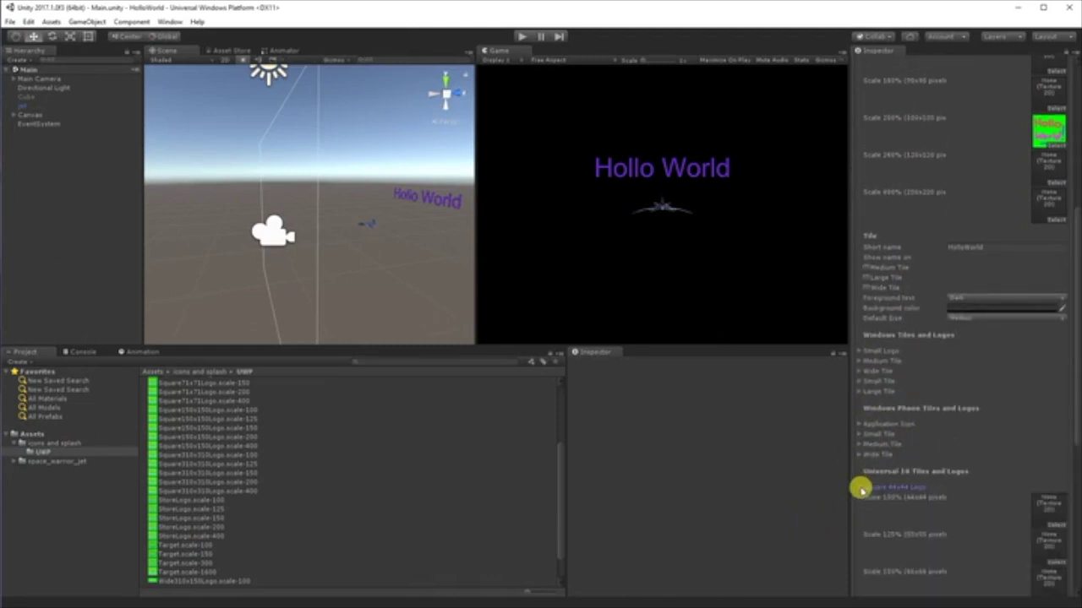
scroll(872, 493, down, 2)
scroll(884, 494, down, 1)
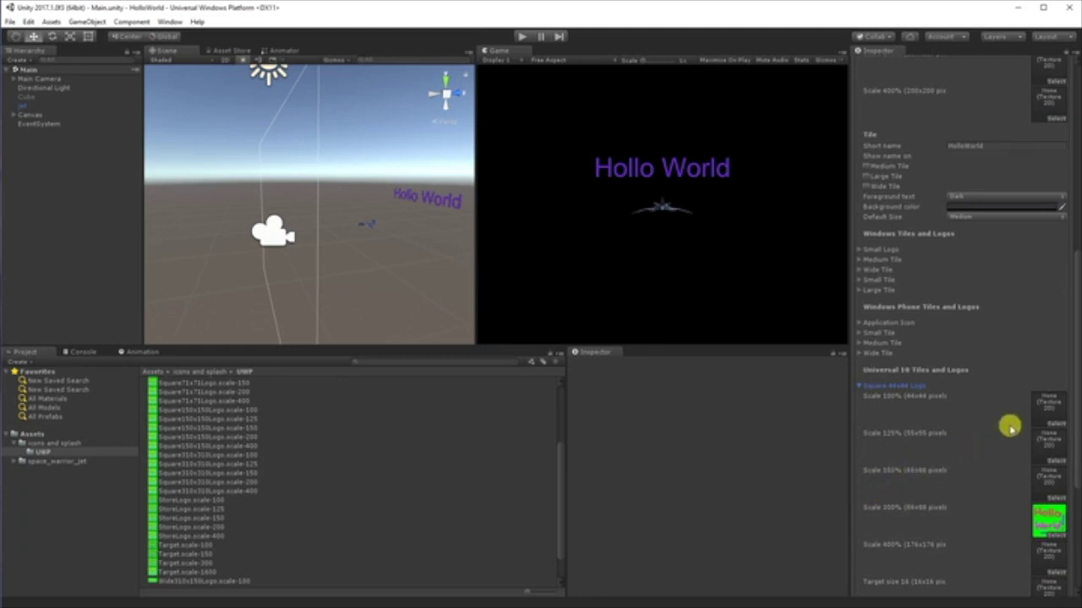
scroll(884, 262, up, 2)
scroll(887, 259, down, 3)
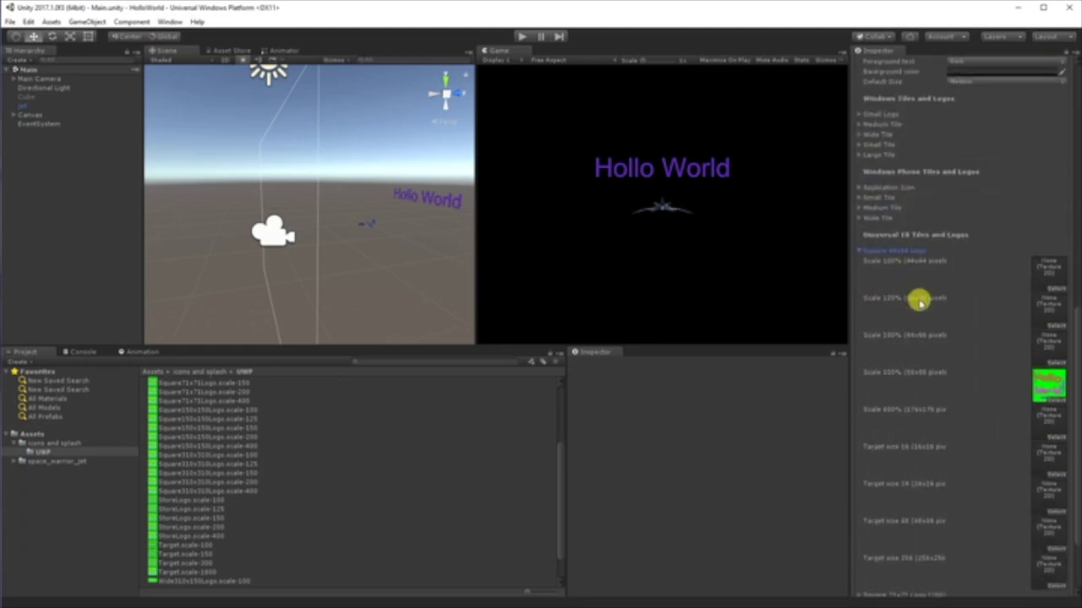
scroll(929, 384, down, 3)
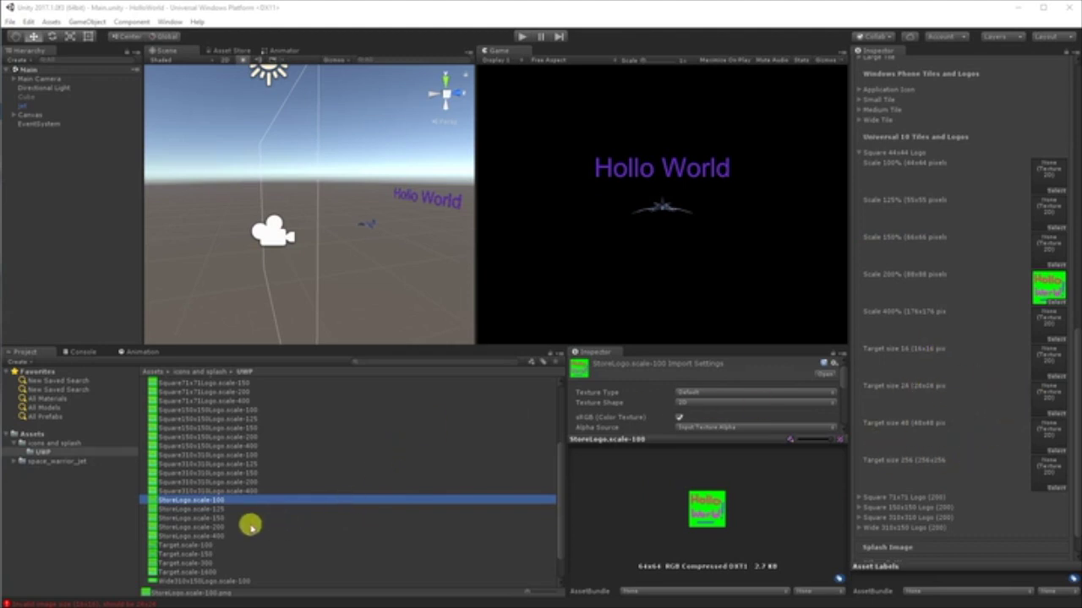
click(209, 517)
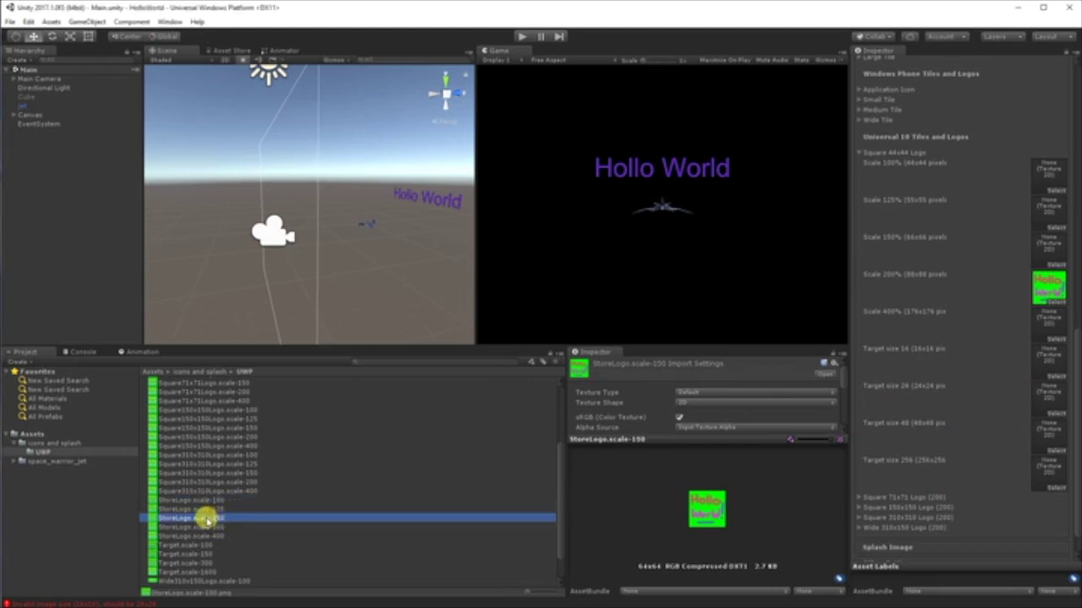
scroll(255, 534, down, 2)
click(206, 519)
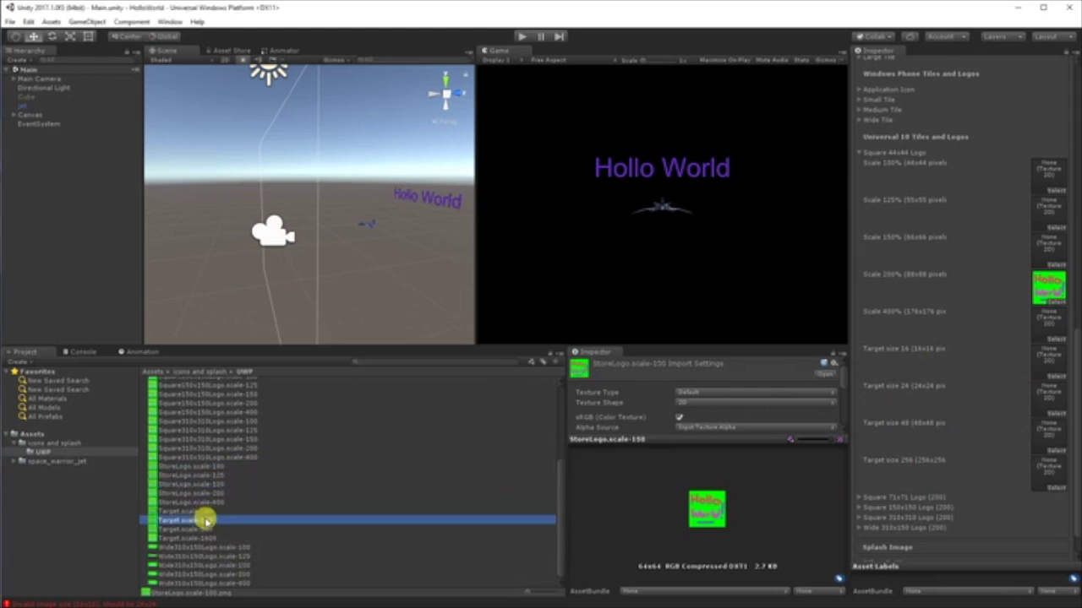
drag(203, 521, 1048, 395)
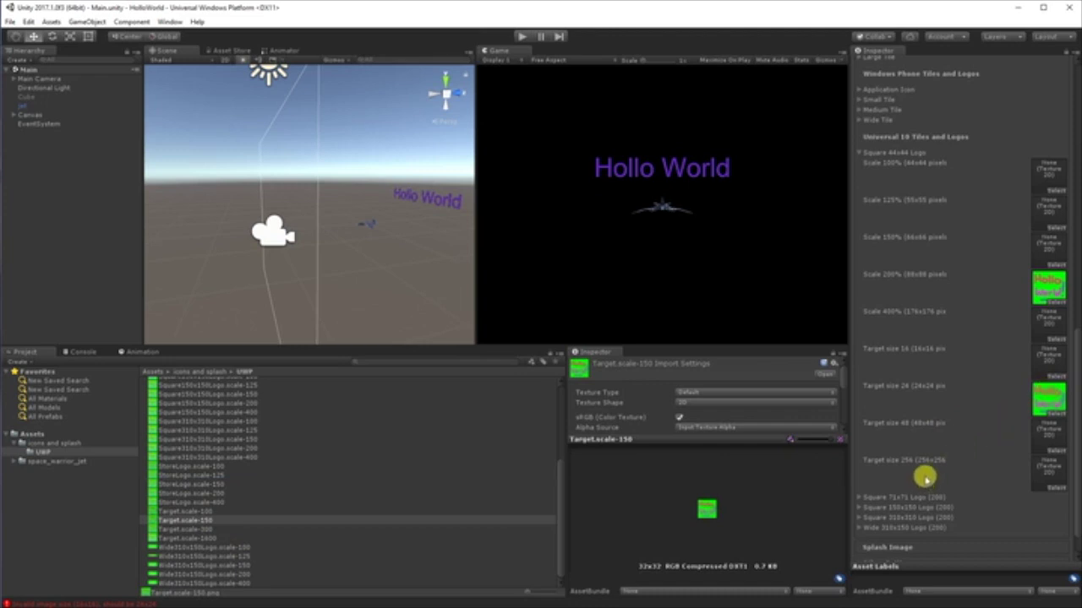
Start a new Universal Windows Platform build from Build Settings
click(10, 22)
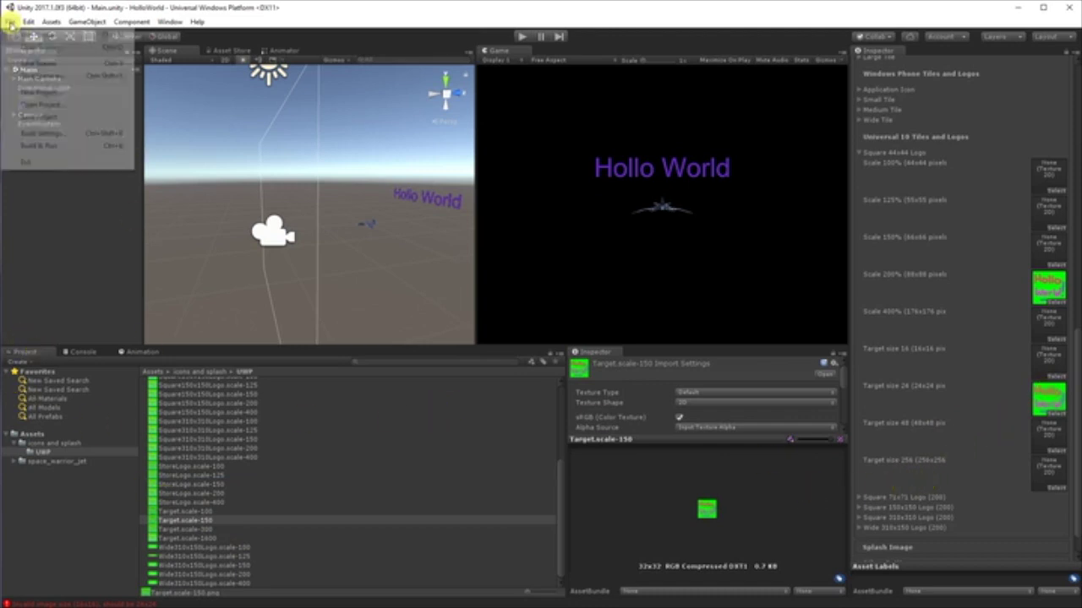
click(54, 137)
click(312, 575)
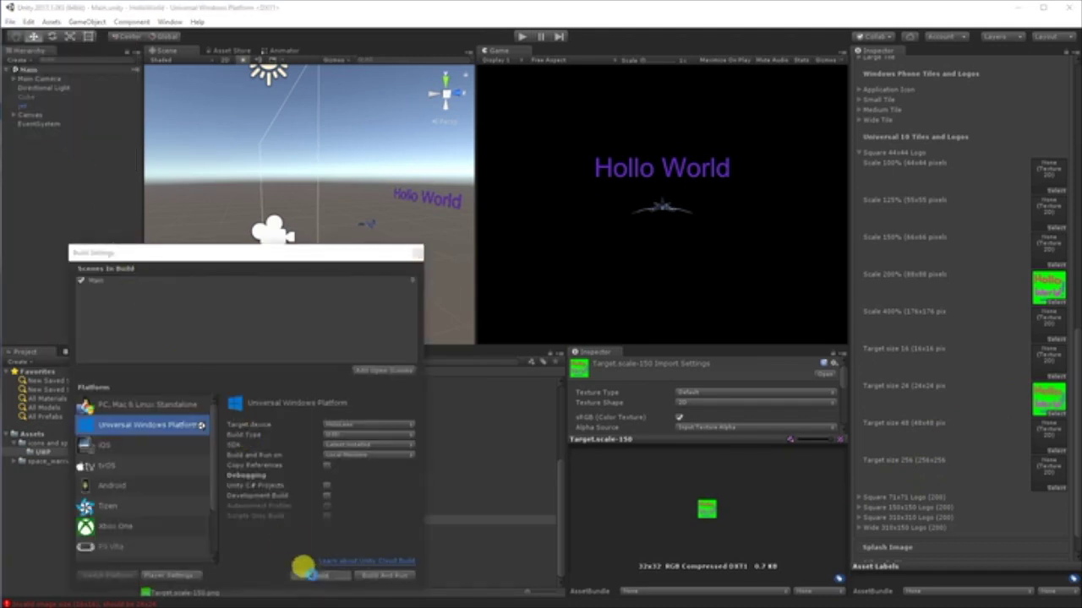
Replace the previous Builds folder with a new empty Builds folder and build into it
right_click(127, 119)
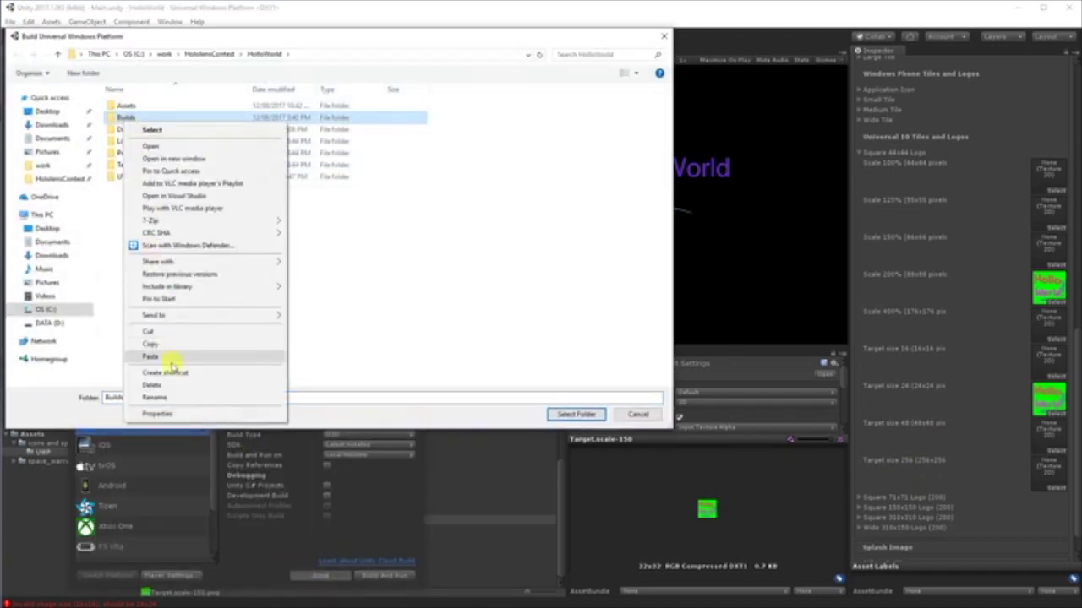
click(167, 387)
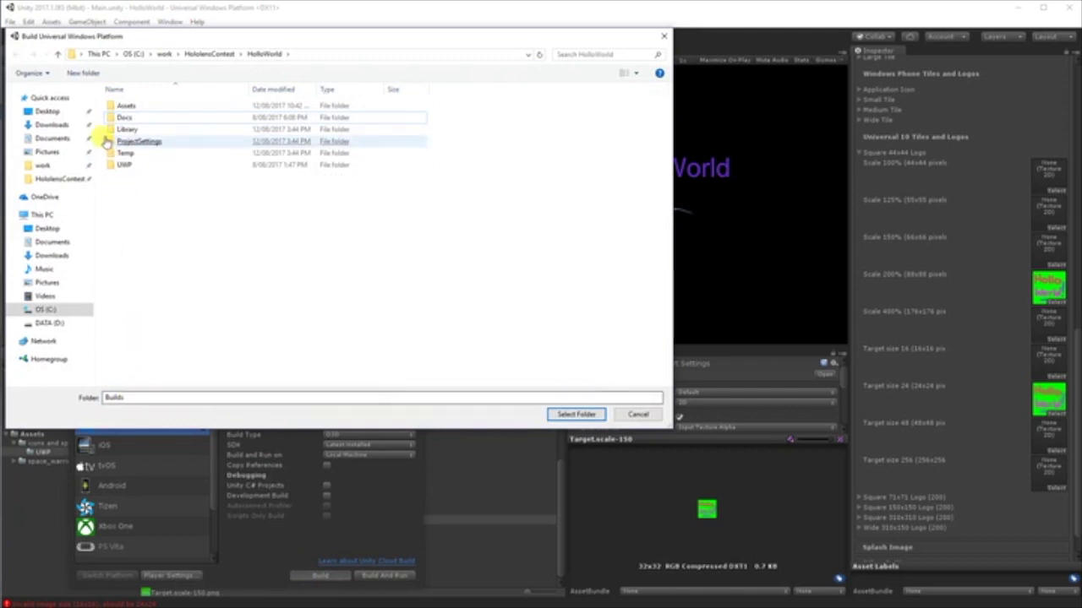
click(82, 73)
text(Builds)
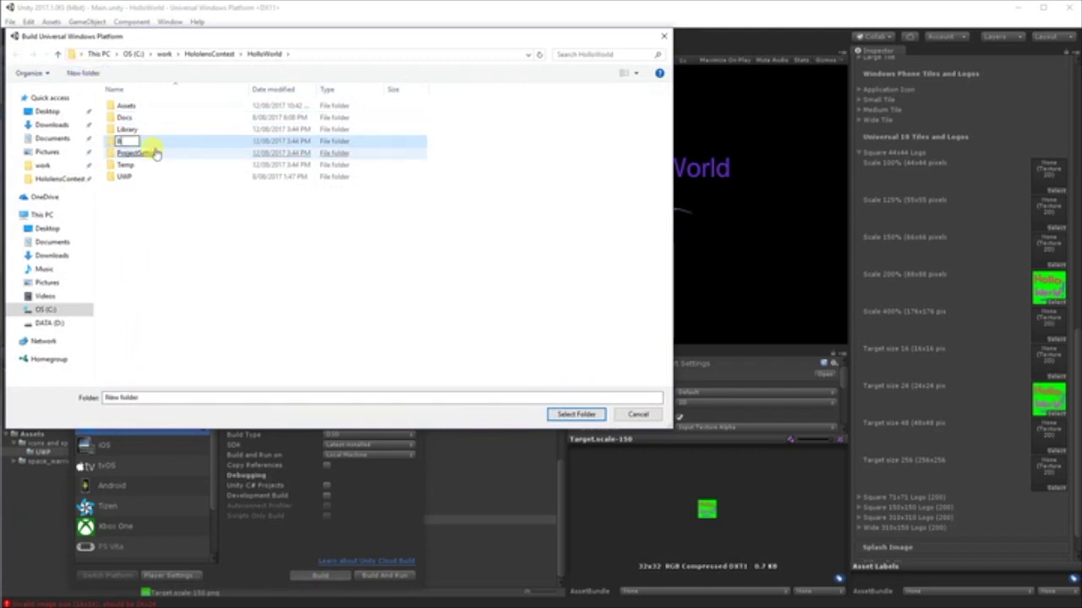
key(Return)
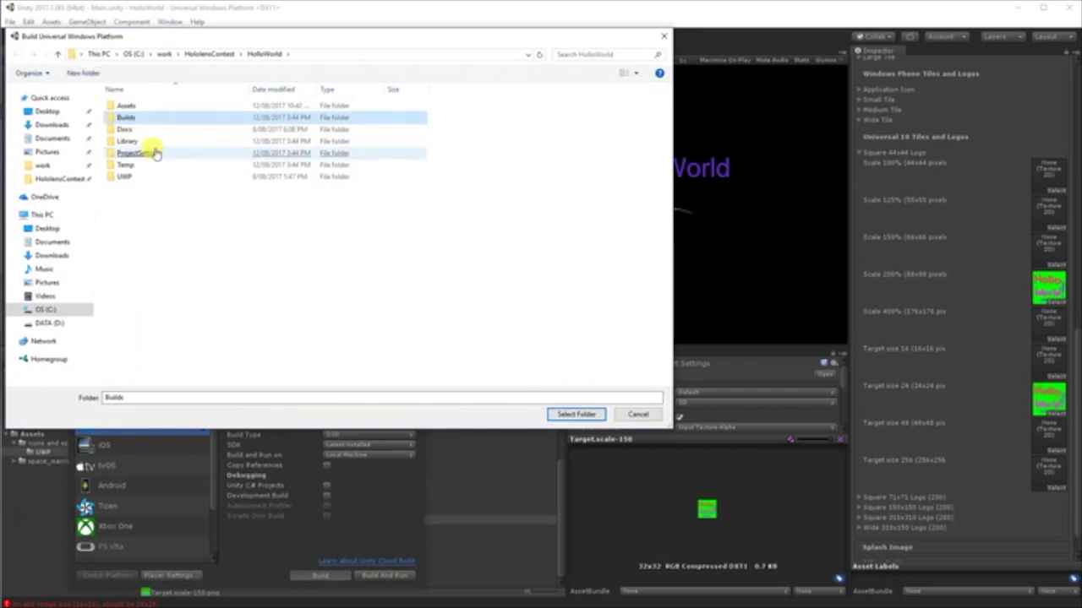
click(576, 414)
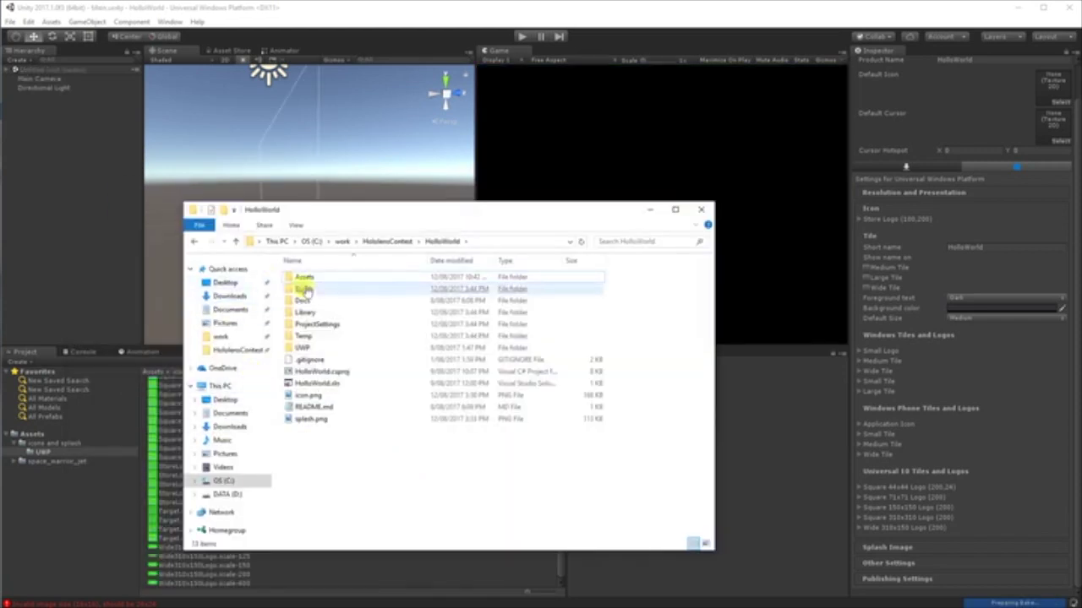
Open Builds > HolloWorld > Assets to check the generated green logos
double_click(306, 289)
click(312, 279)
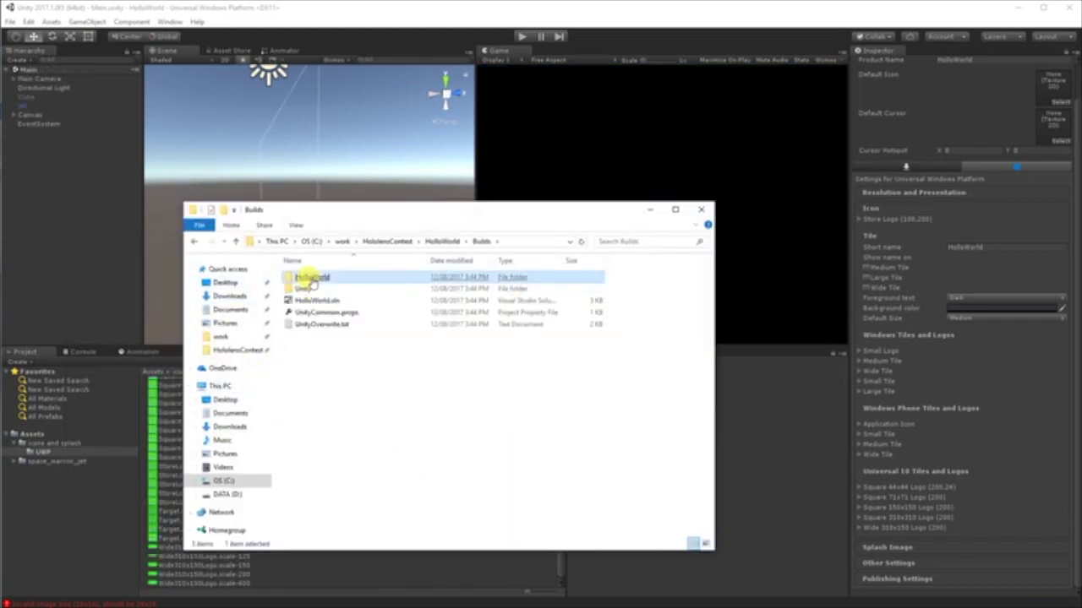
double_click(312, 279)
double_click(307, 286)
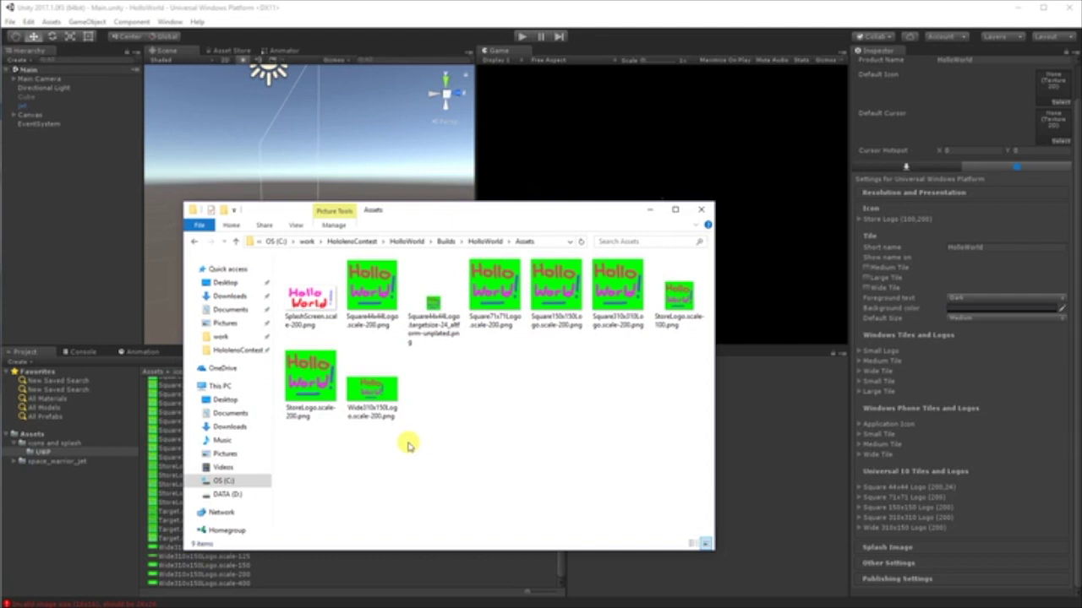
Go back up to Builds and open the HolloWorld solution in Visual Studio
click(485, 241)
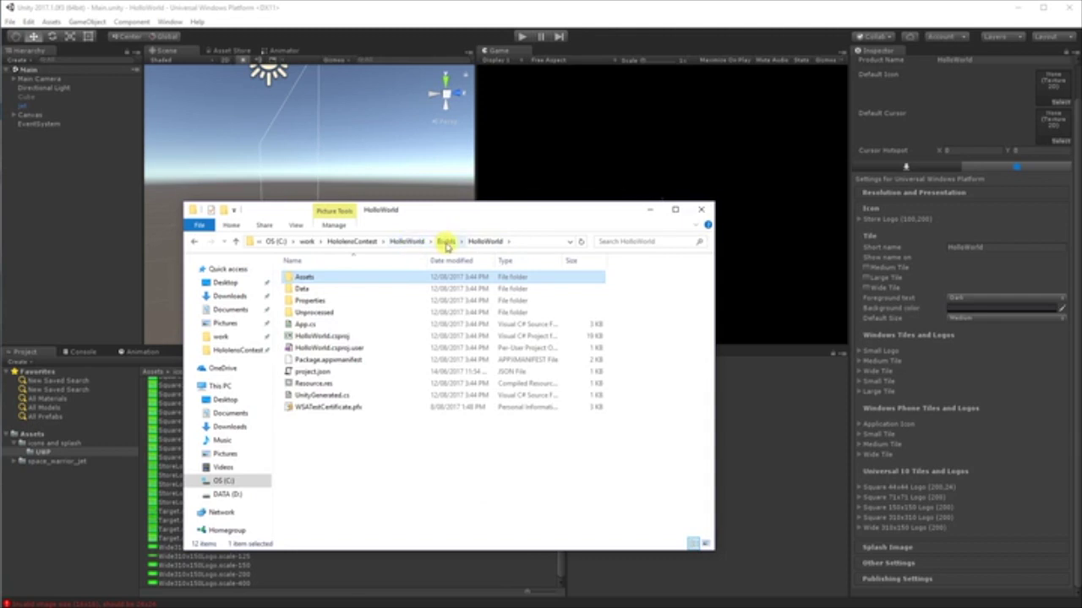
click(445, 242)
double_click(319, 302)
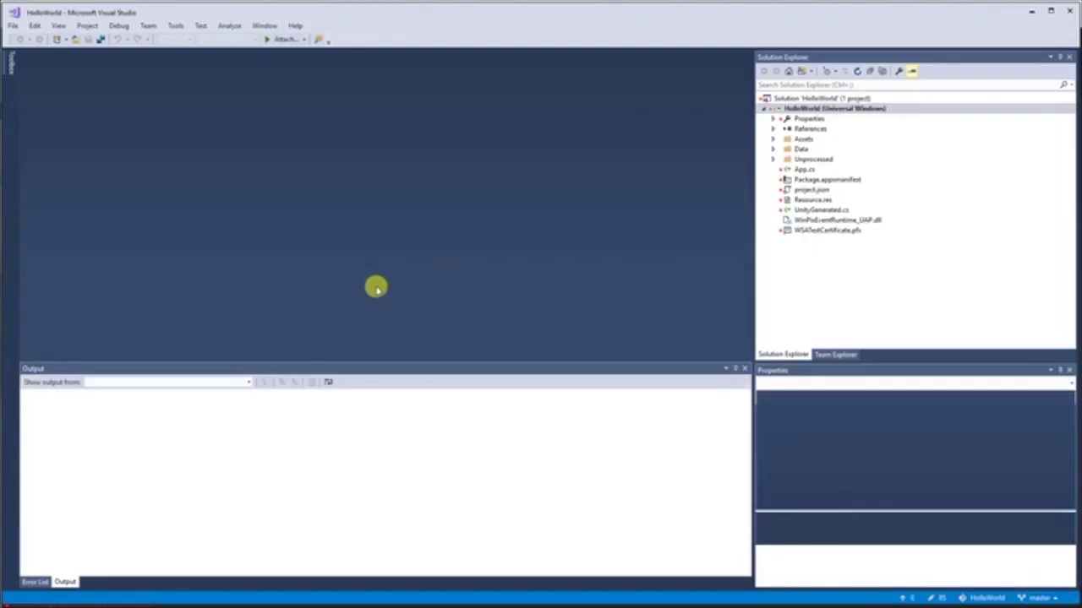
Set the configuration to Release, platform x86 and target Device, then deploy HolloWorld
click(188, 40)
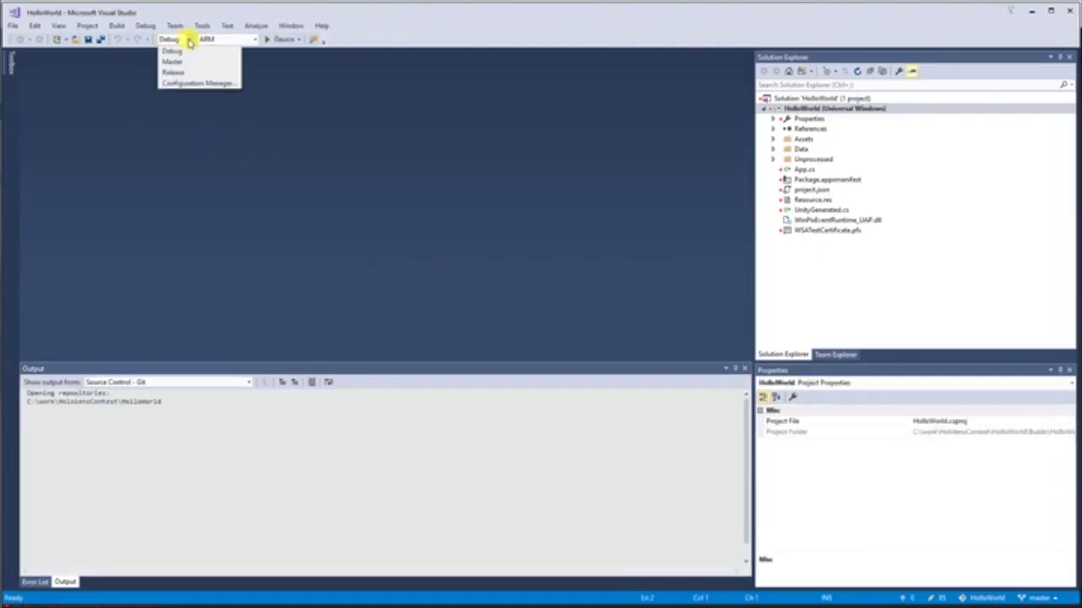
click(173, 72)
click(253, 40)
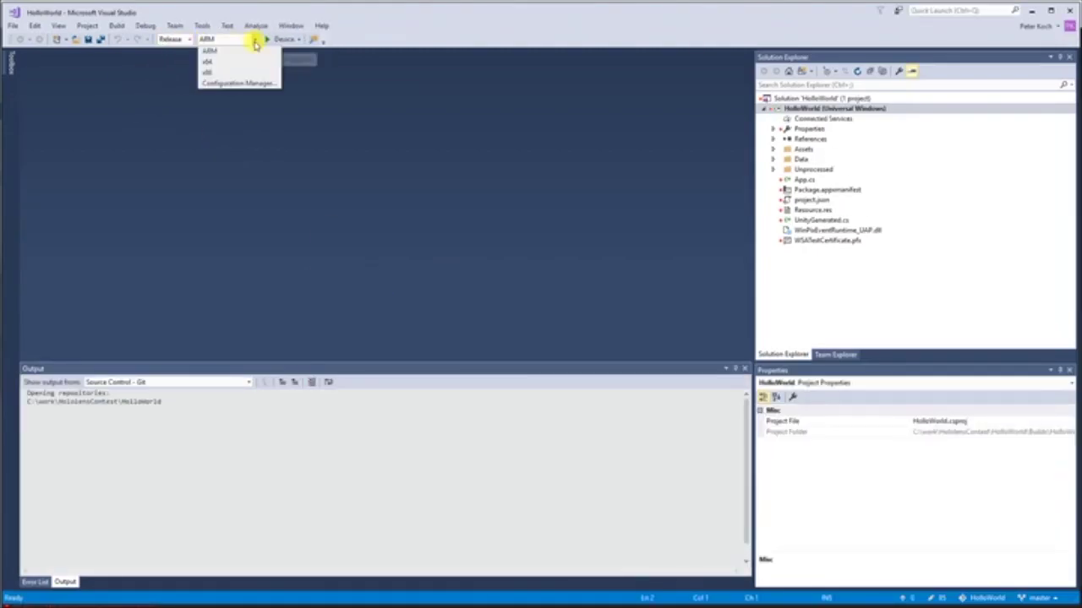
click(208, 71)
click(324, 39)
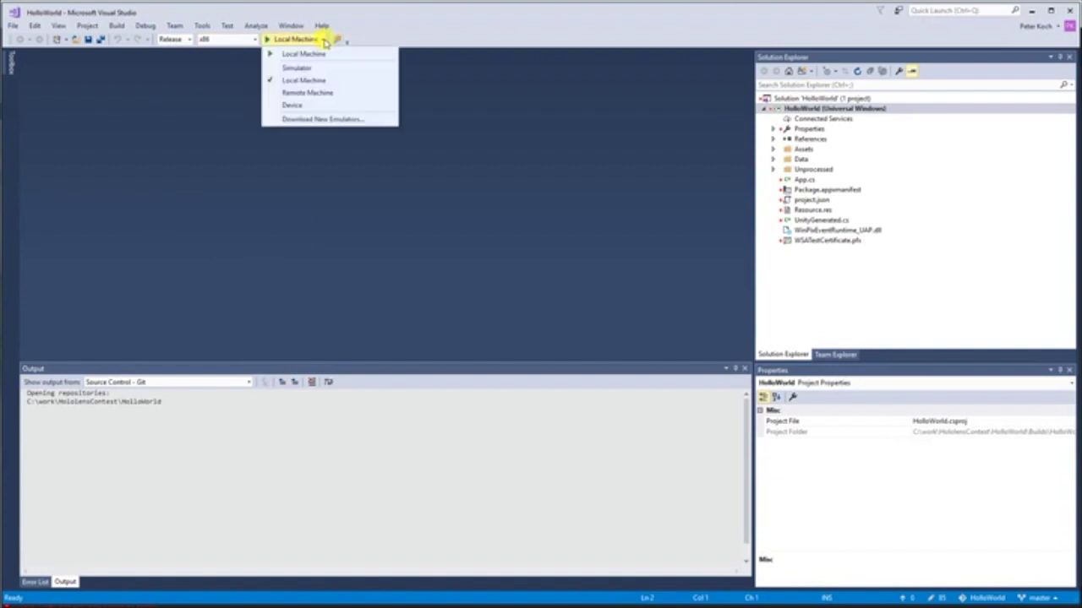
click(301, 104)
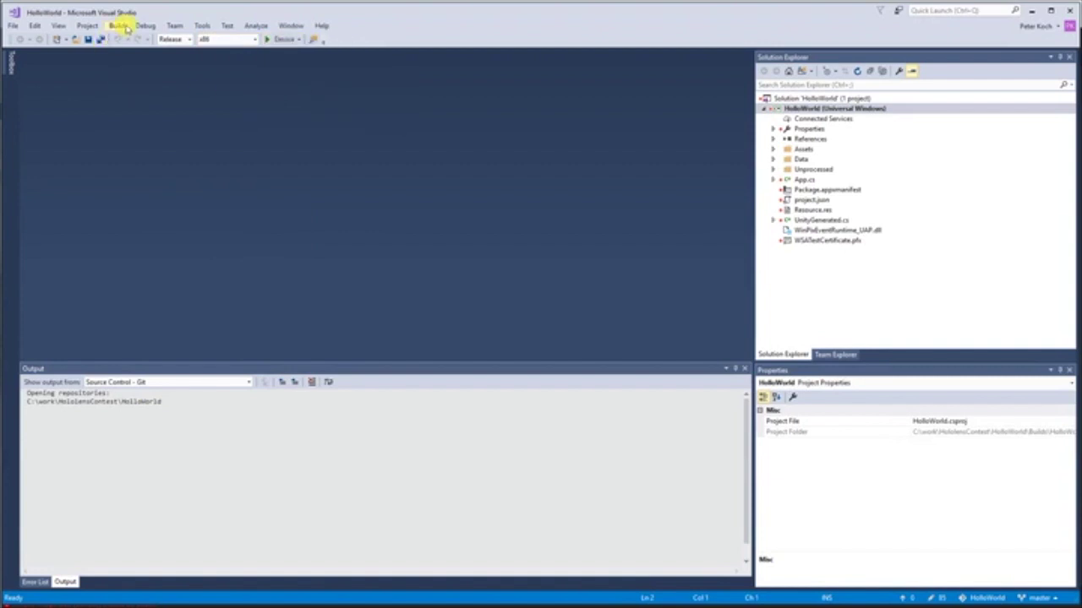
click(120, 26)
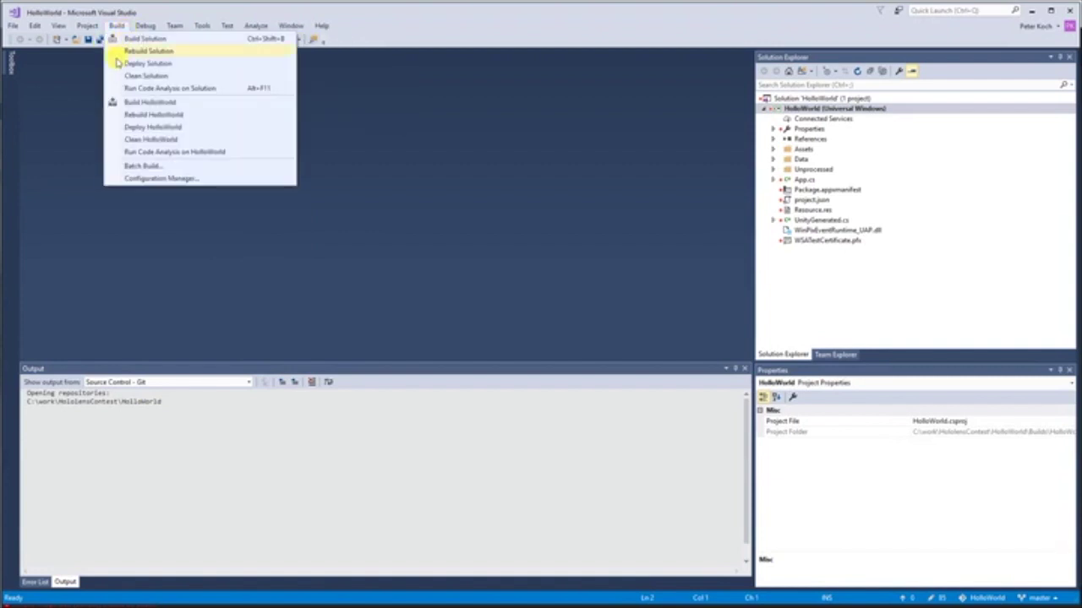
click(149, 127)
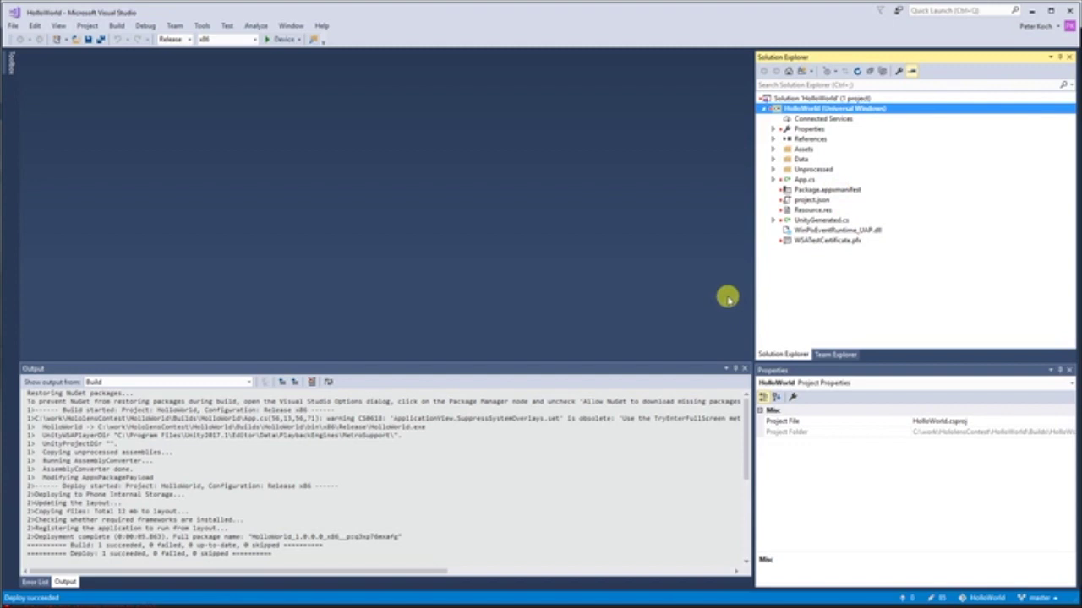
Show Package.appxmanifest's Visual Assets Splash Screen settings and preview images
double_click(839, 189)
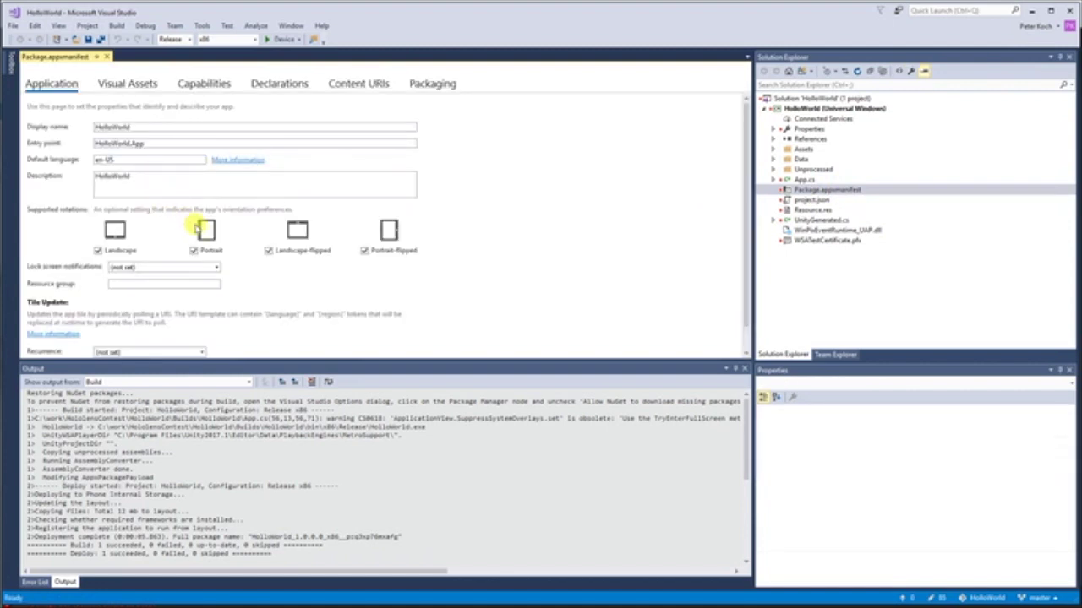
scroll(225, 246, down, 1)
scroll(225, 246, up, 1)
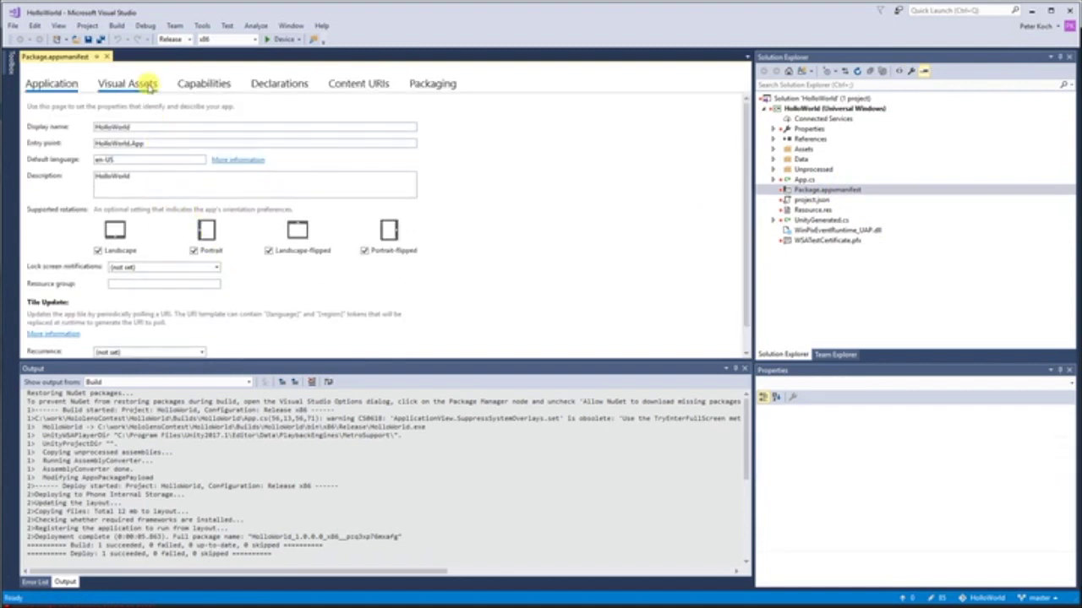
click(126, 83)
click(66, 258)
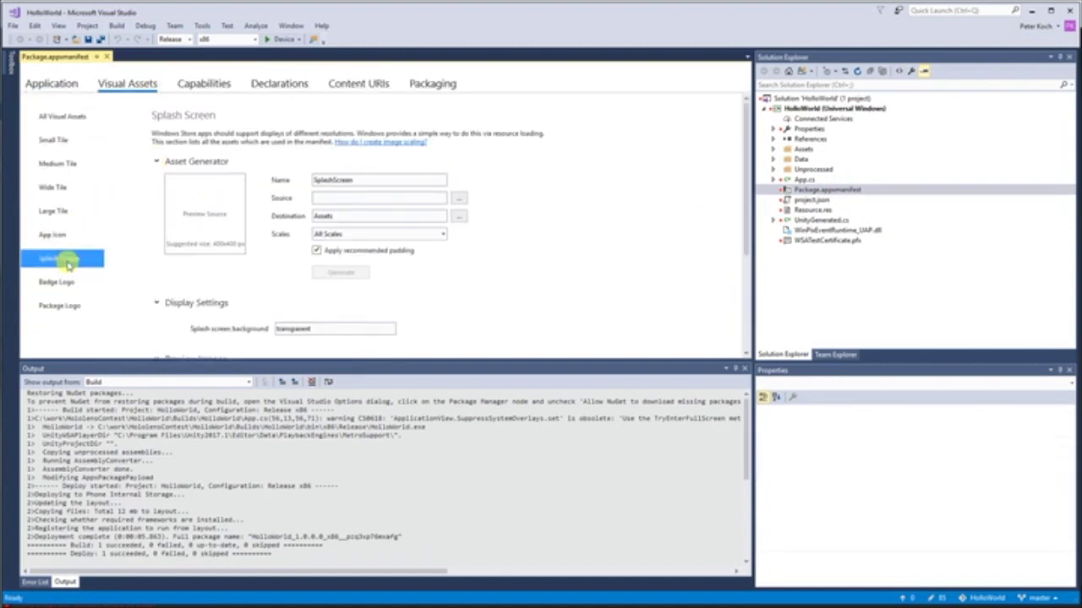
scroll(226, 279, down, 4)
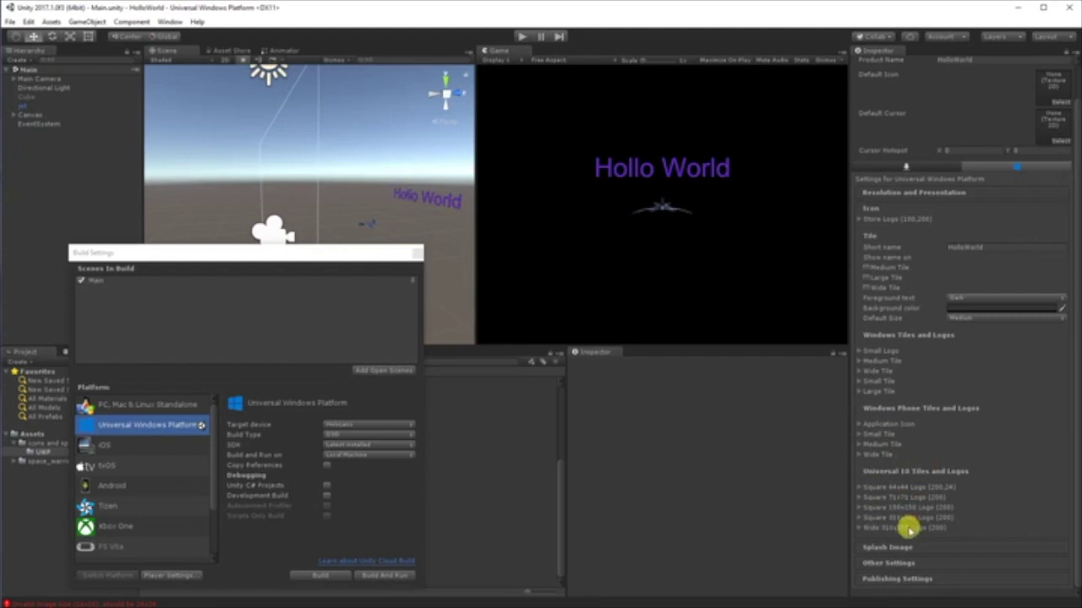
Raise the splash background colour's alpha to 255, making it opaque green 00FF00FF
click(901, 546)
scroll(901, 546, down, 8)
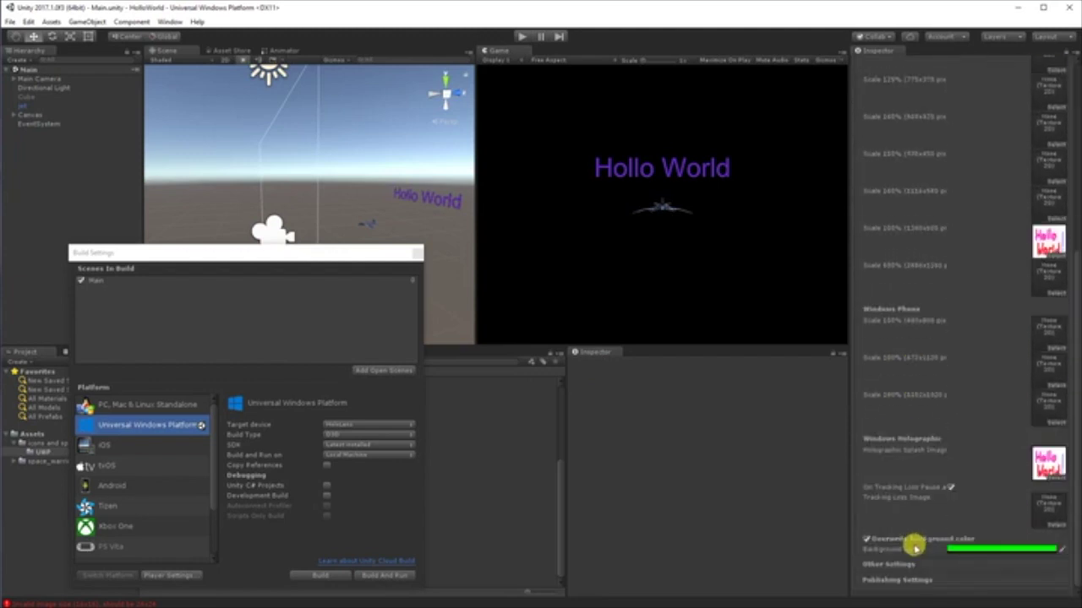
click(971, 549)
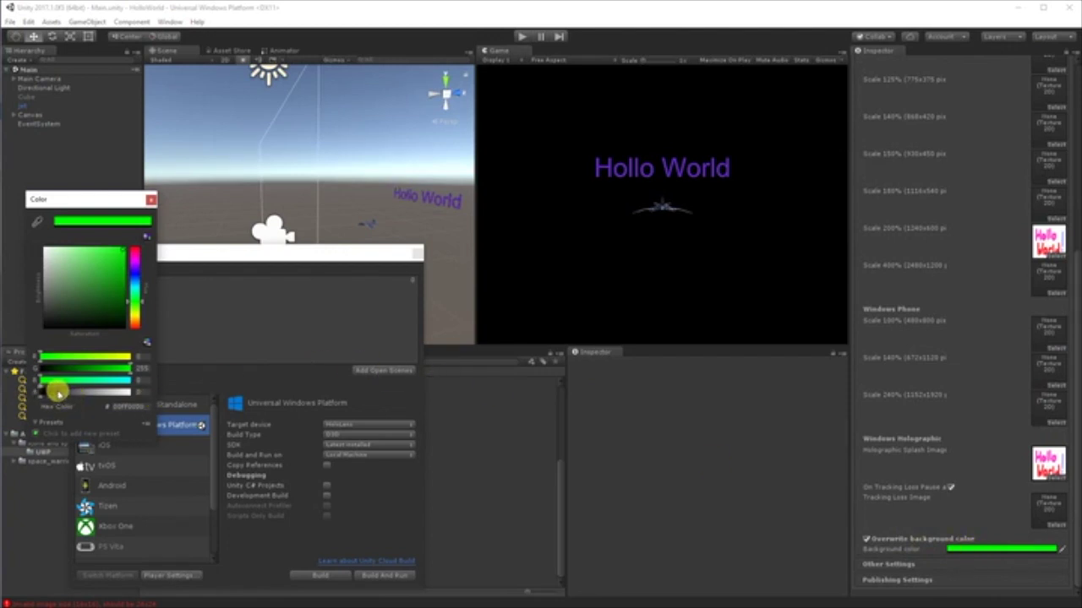
drag(49, 394, 159, 394)
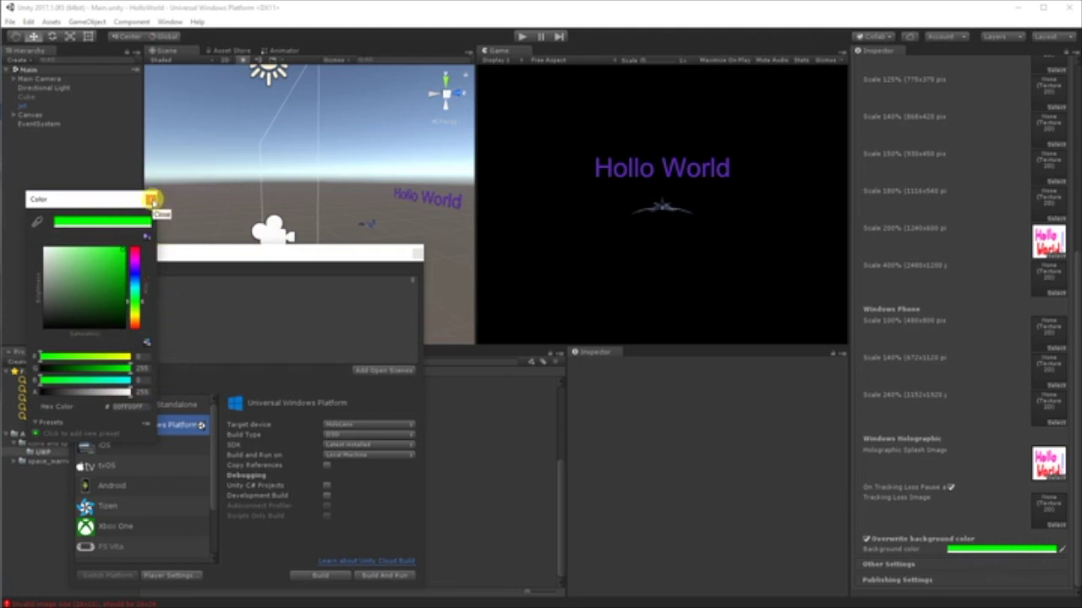
click(152, 199)
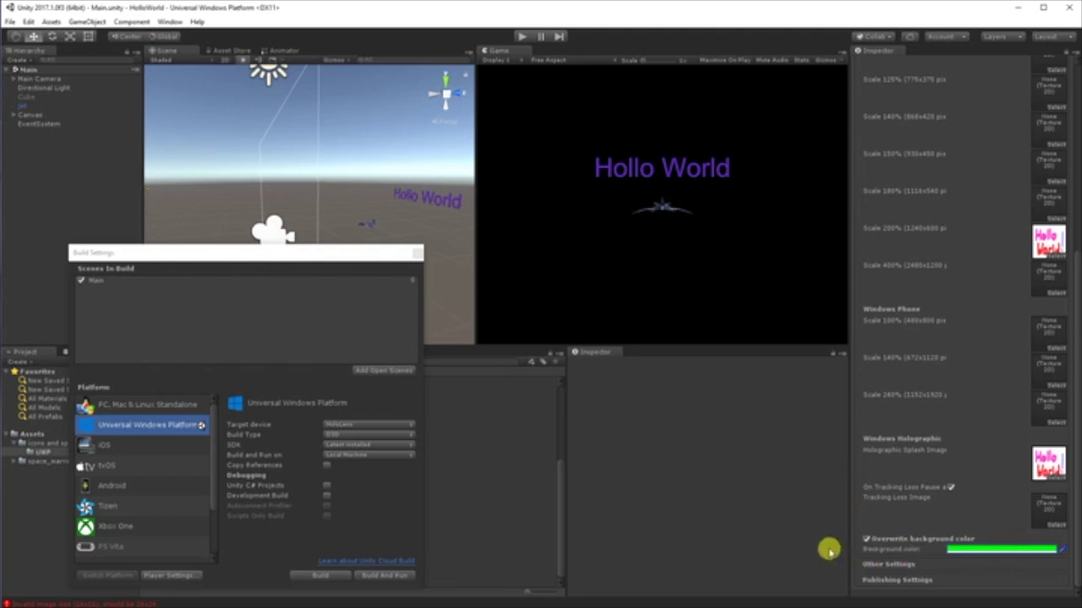
Open Build Settings and start a Universal Windows Platform build
click(325, 578)
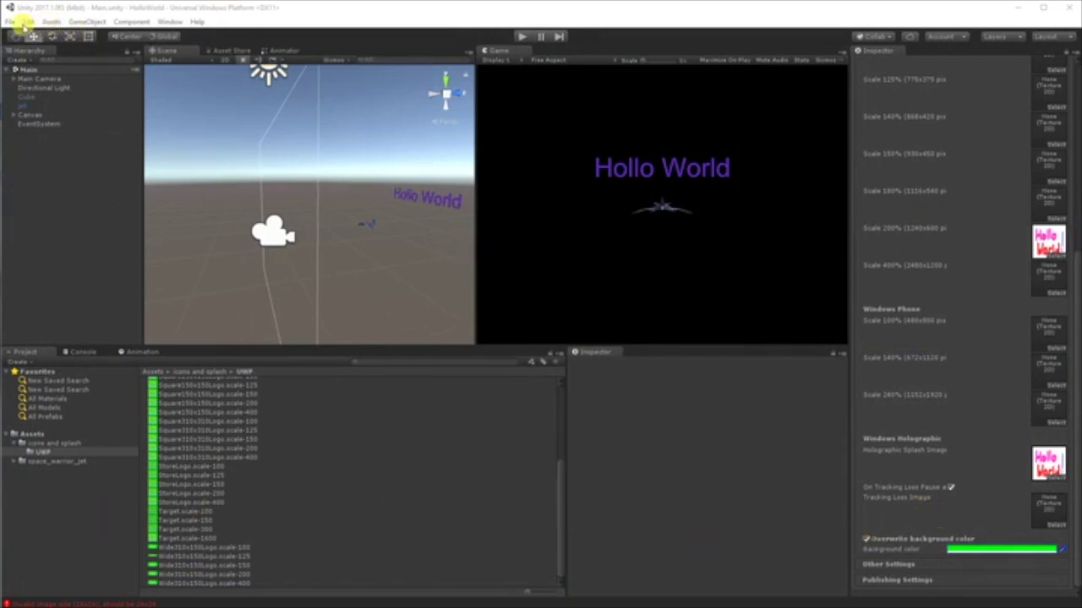
click(10, 21)
click(42, 133)
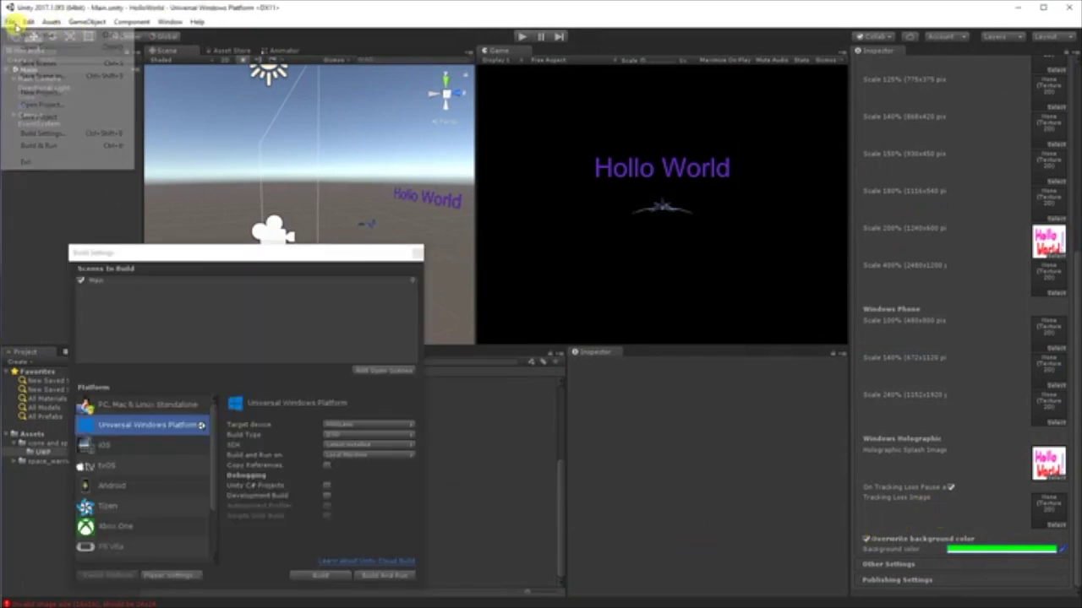
click(313, 575)
Replace the old Builds folder with a new empty Builds folder and build into it
right_click(128, 116)
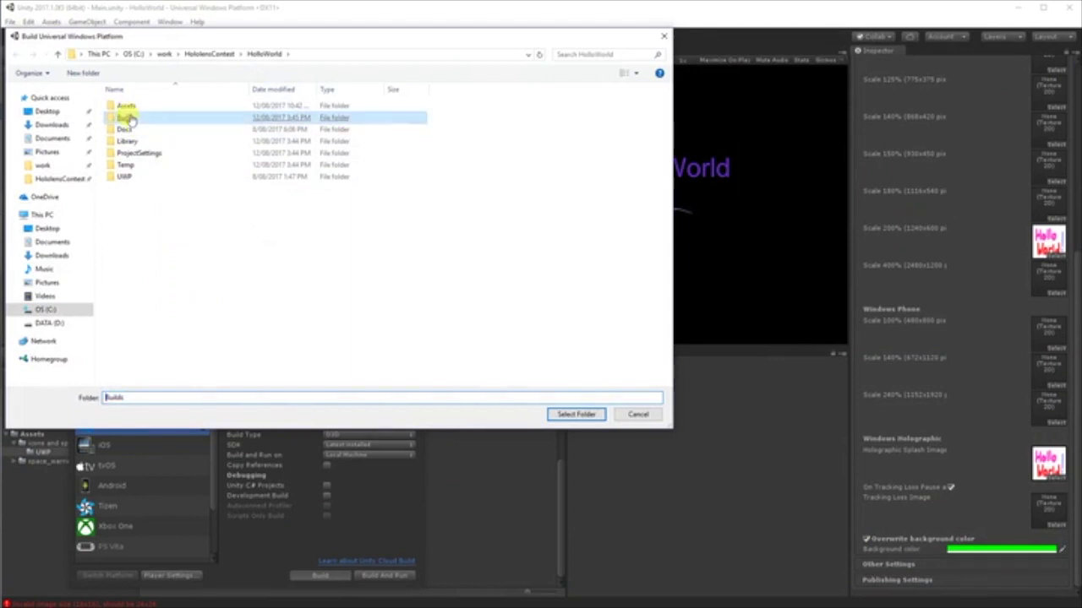
click(176, 379)
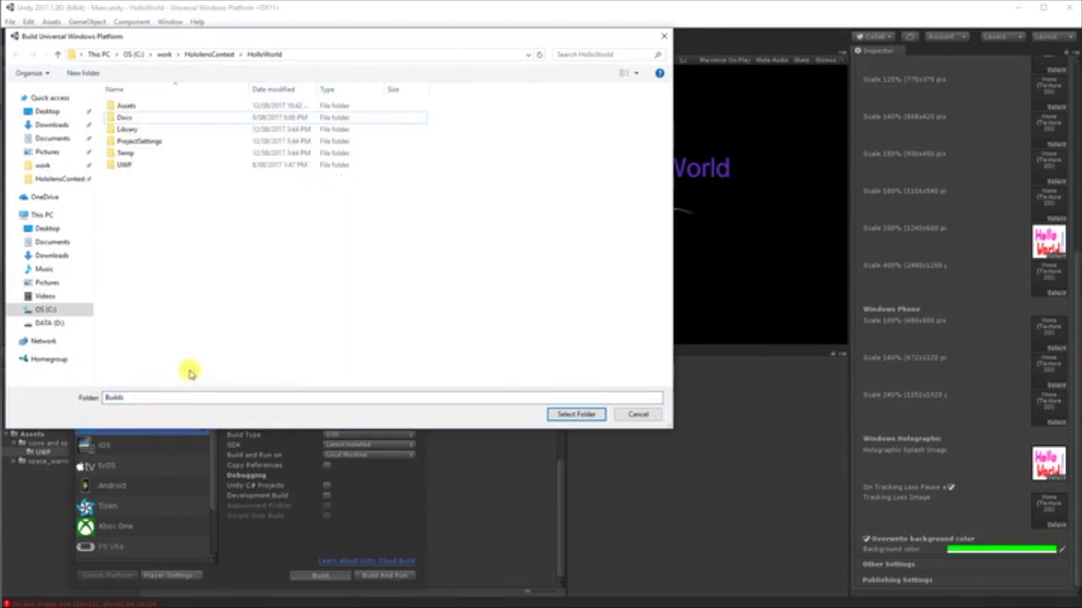
click(83, 73)
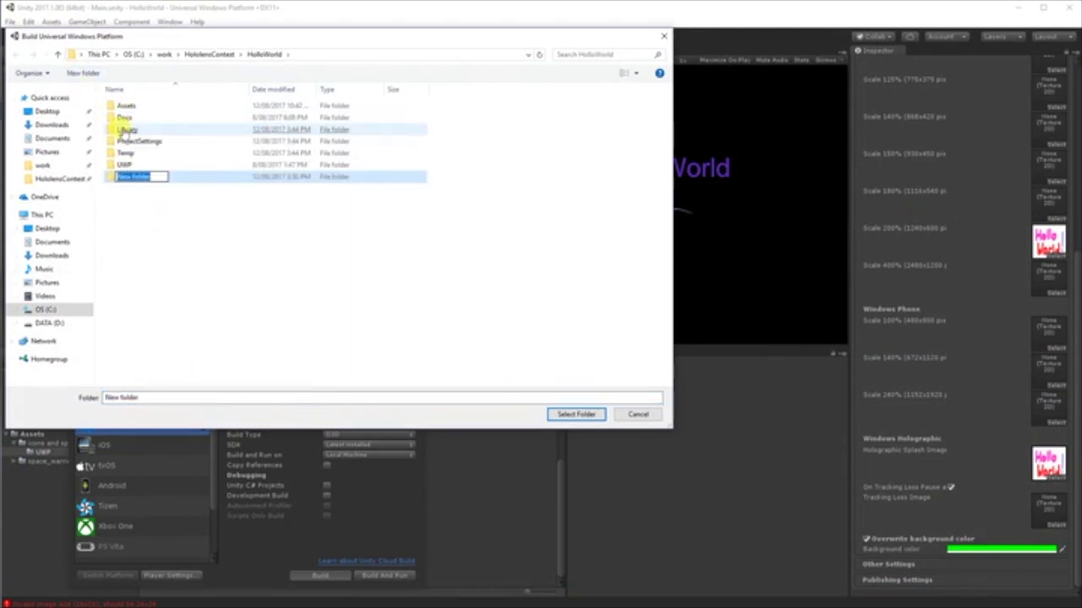
text(Builds)
key(Return)
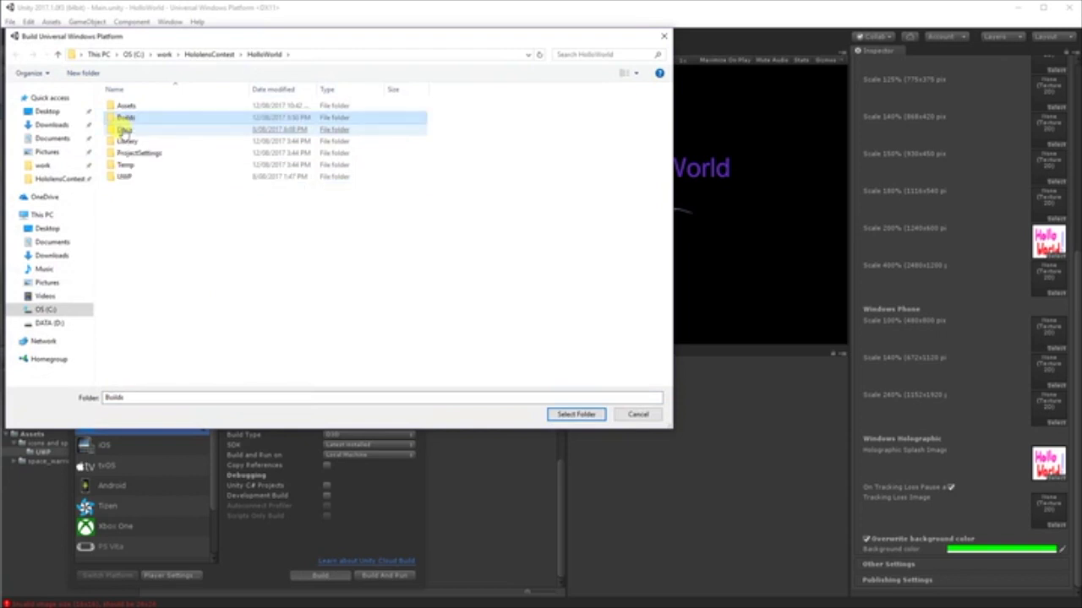
double_click(126, 117)
click(578, 414)
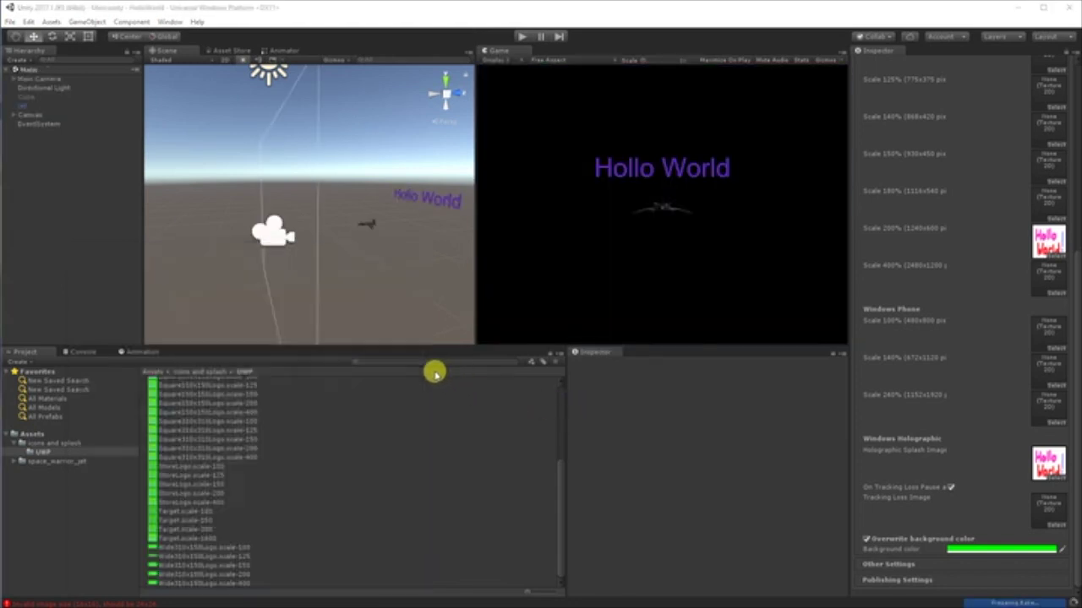
Open the generated HolloWorld solution from the Builds folder in Visual Studio
double_click(302, 273)
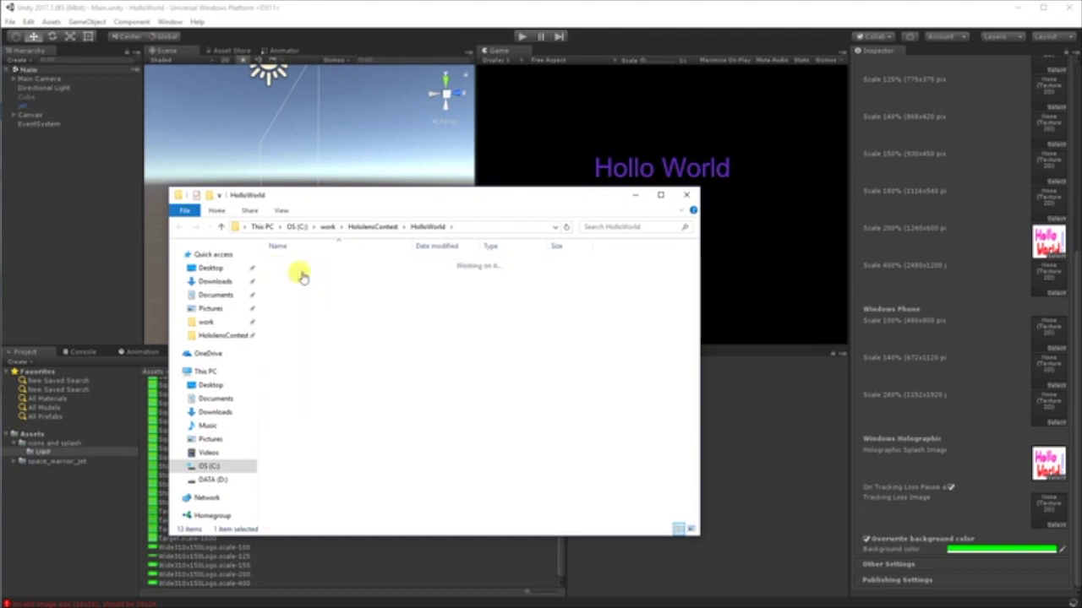
click(302, 286)
double_click(309, 288)
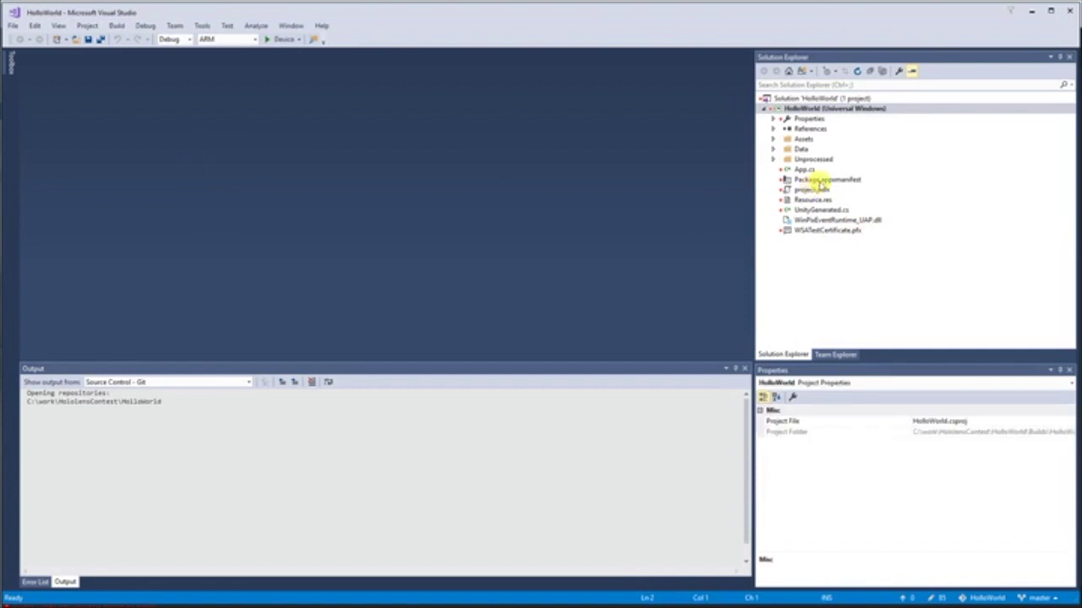
Check the manifest's splash screen settings, with background #00FF00
double_click(824, 179)
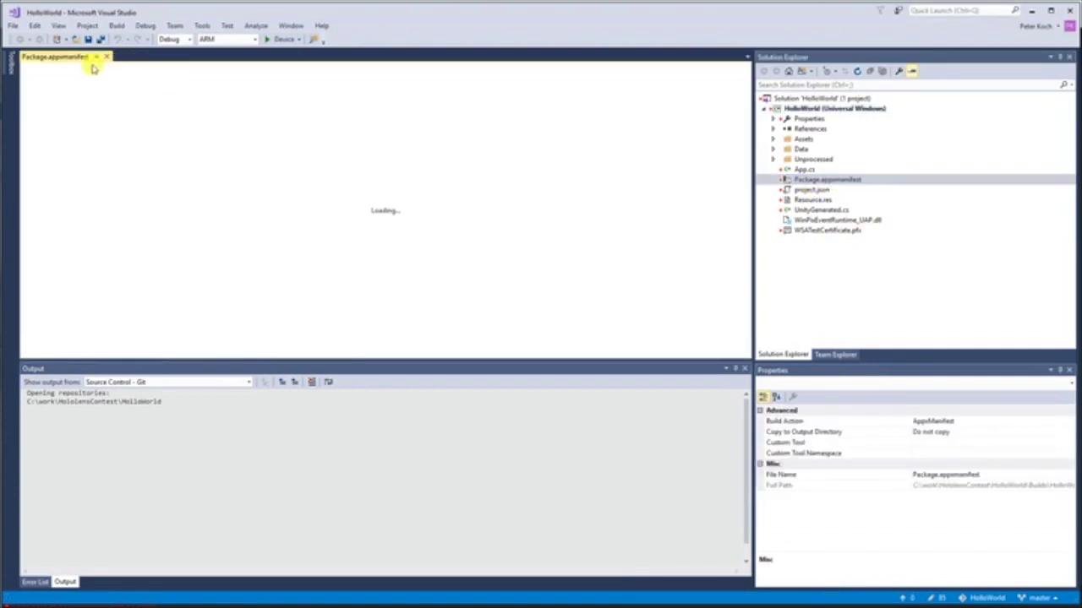
click(129, 82)
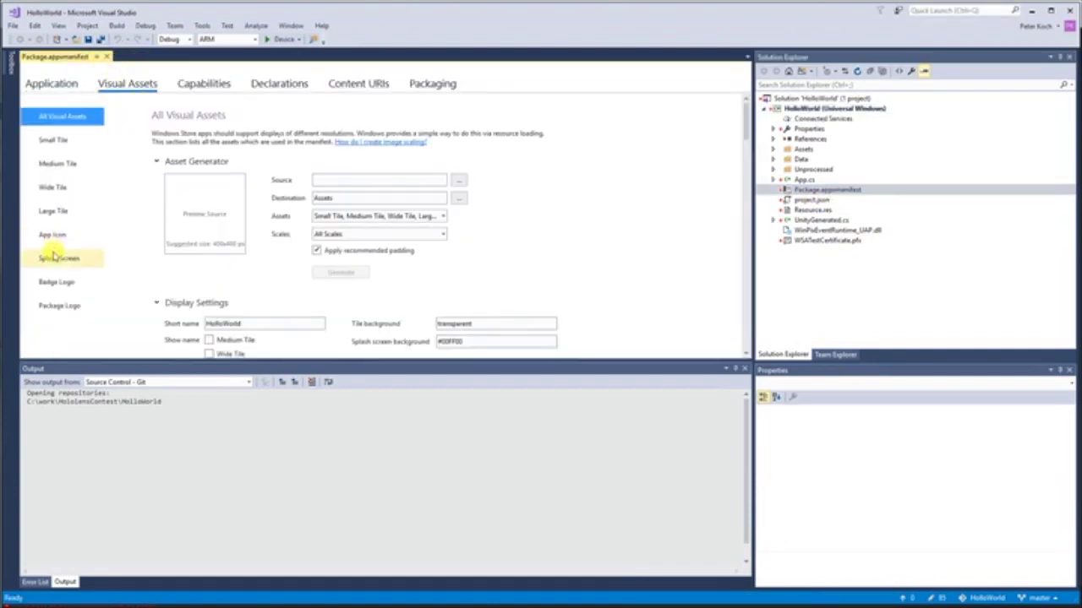
click(71, 257)
scroll(346, 280, down, 1)
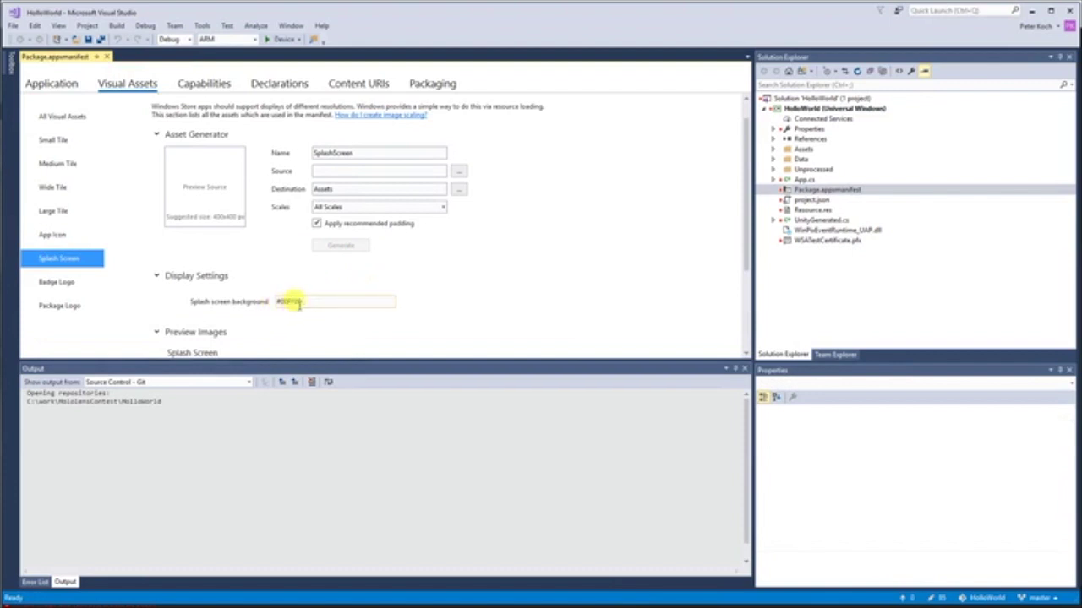
Deploy HolloWorld to the HoloLens in Release x86
click(91, 26)
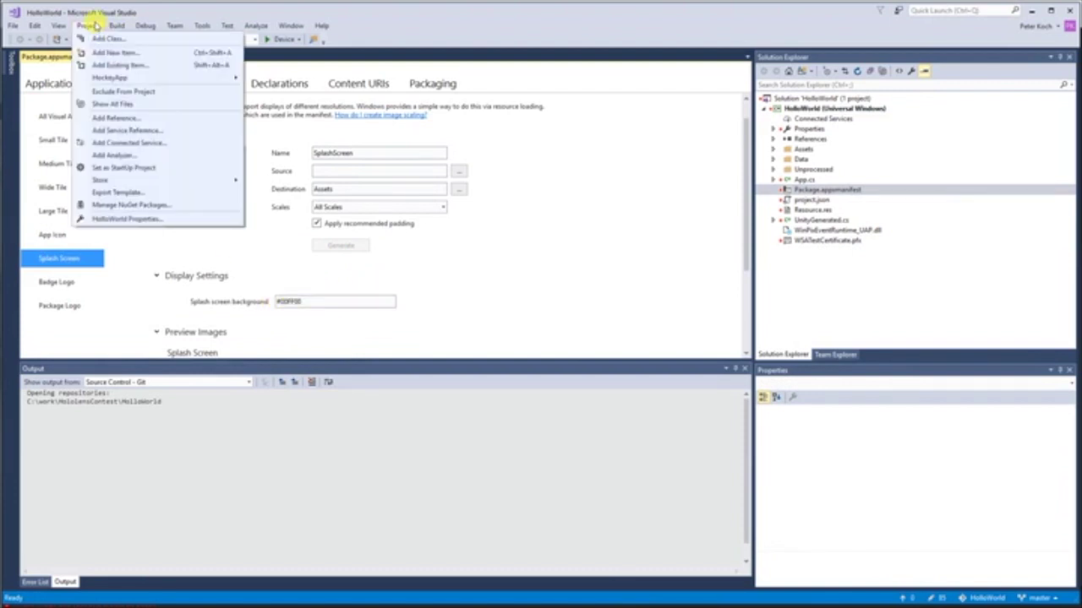
mouse_move(119, 27)
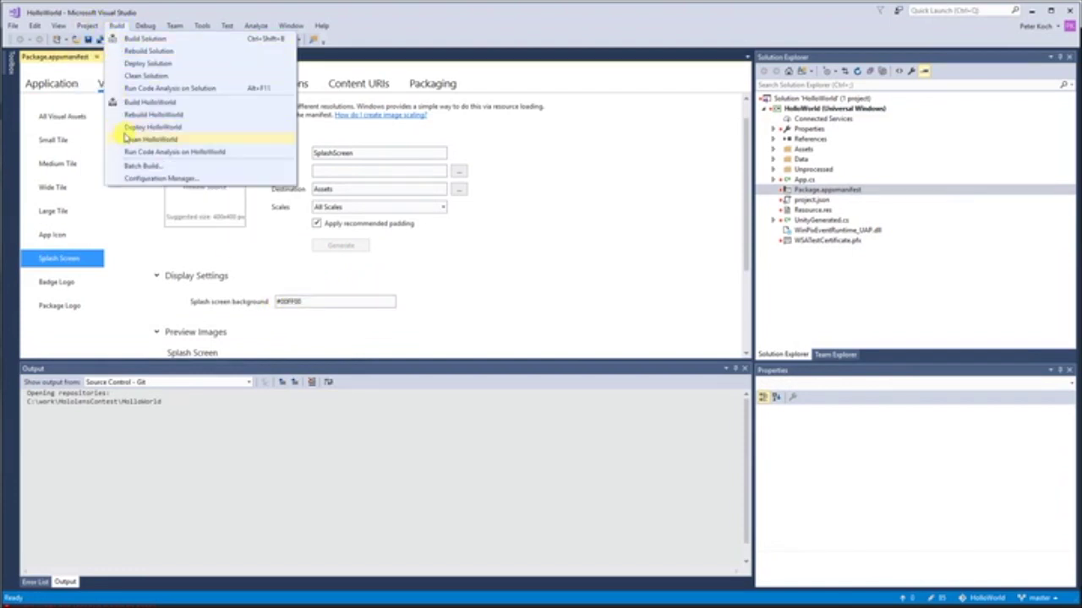
click(171, 128)
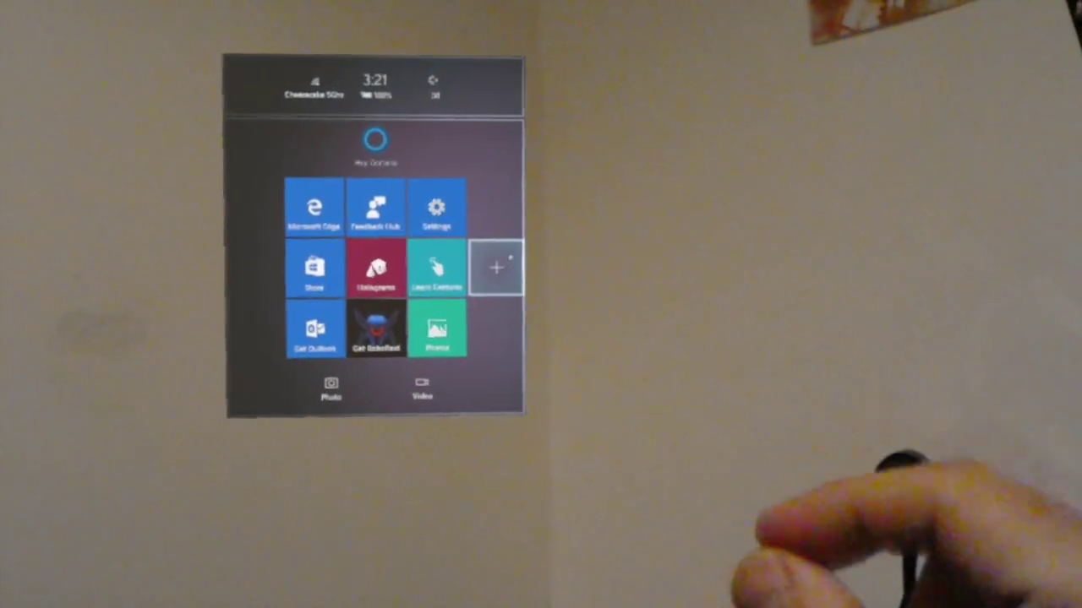
Pin HolloWorld to Start from All apps, then launch it and place its window on the wall
click(623, 317)
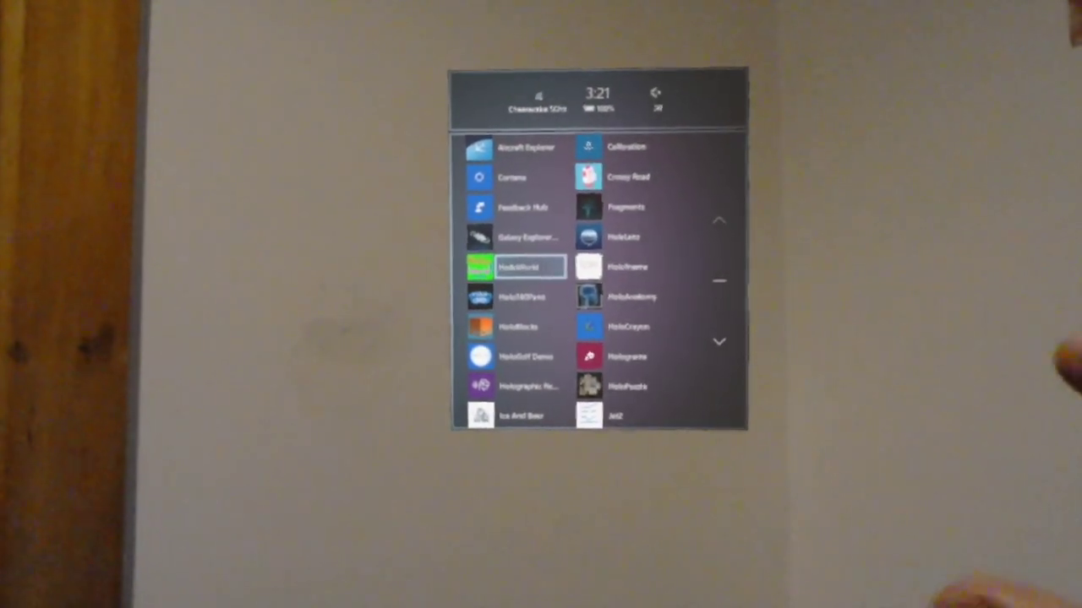
right_click(535, 267)
click(577, 285)
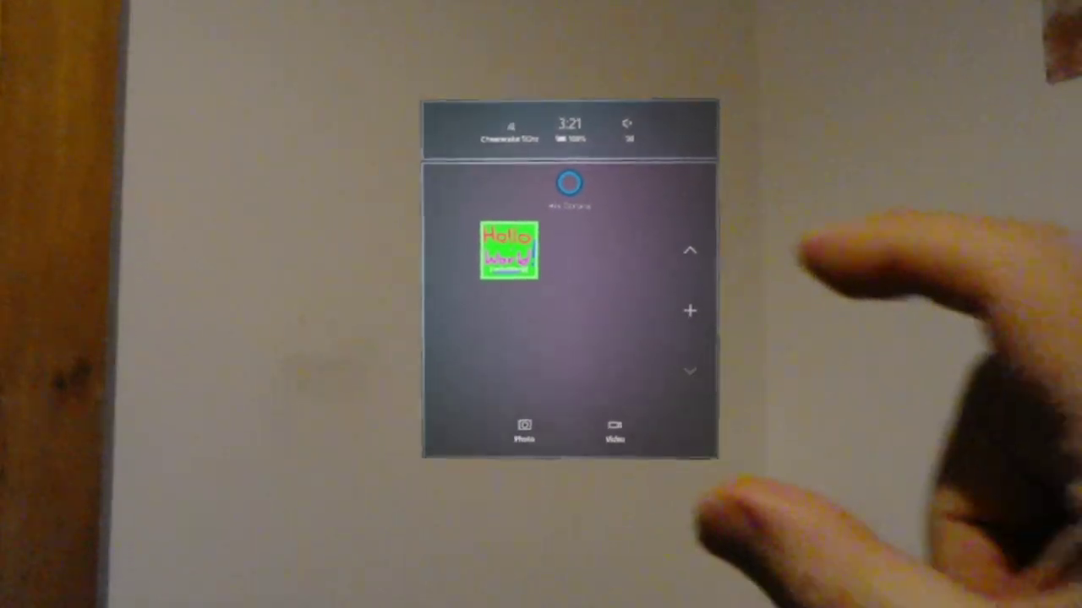
click(511, 251)
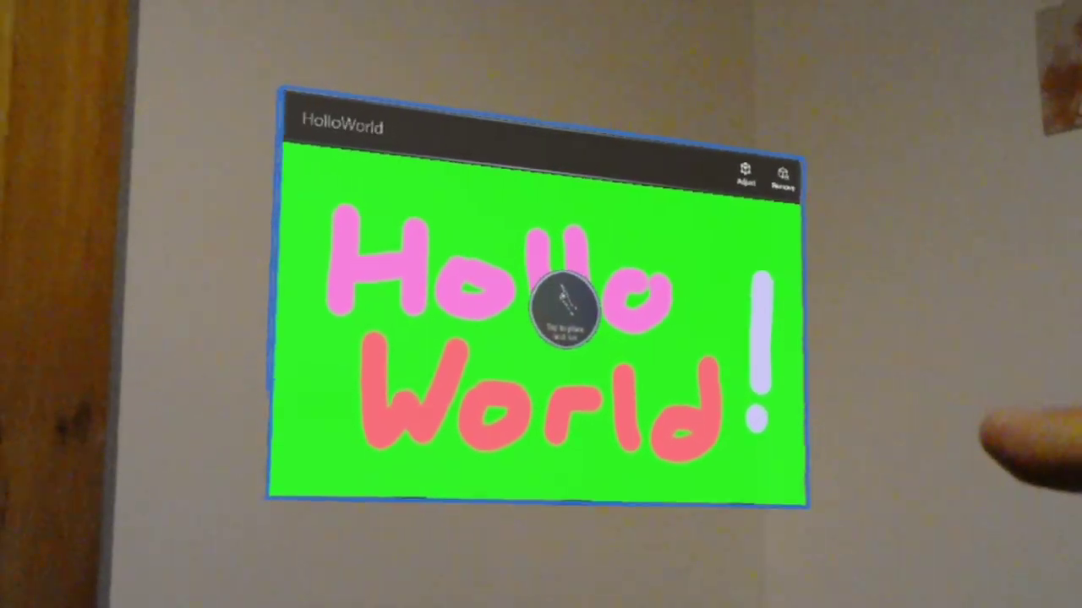
click(567, 302)
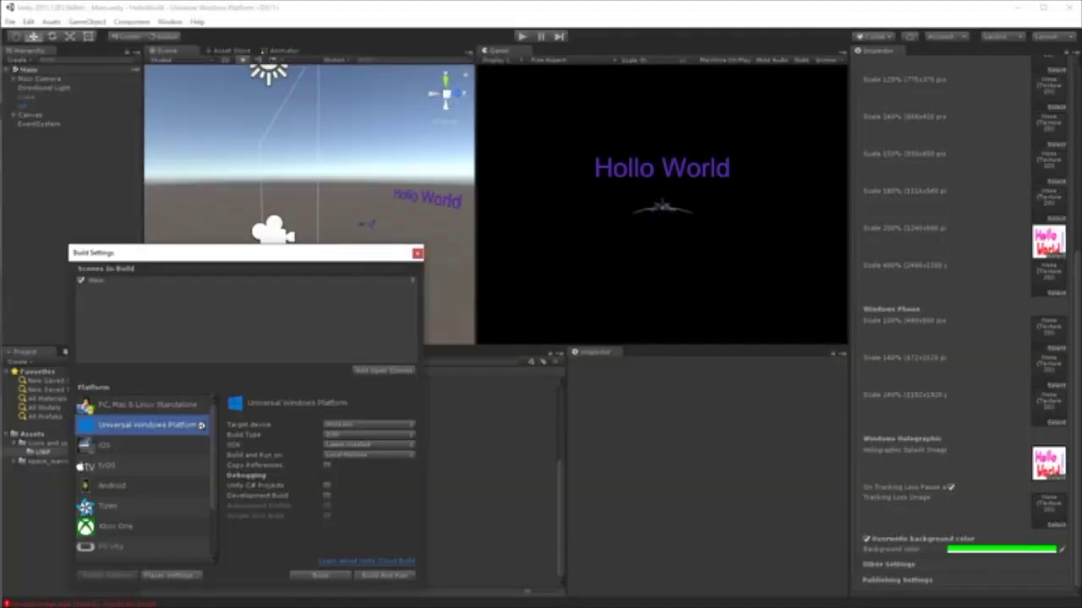
scroll(917, 342, up, 10)
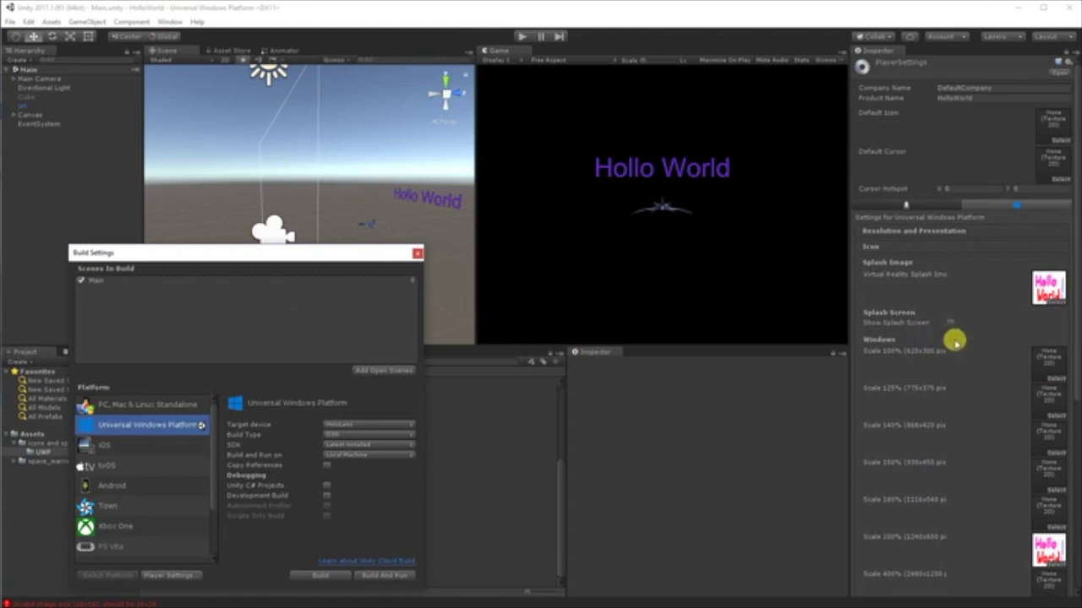
scroll(983, 439, down, 1)
scroll(983, 439, down, 2)
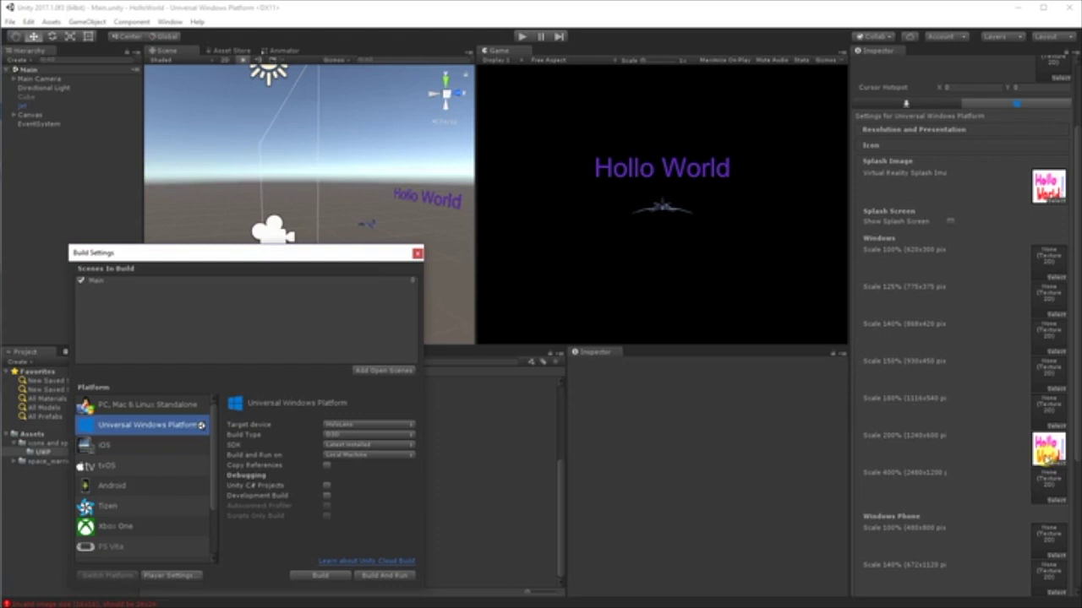
scroll(994, 366, down, 5)
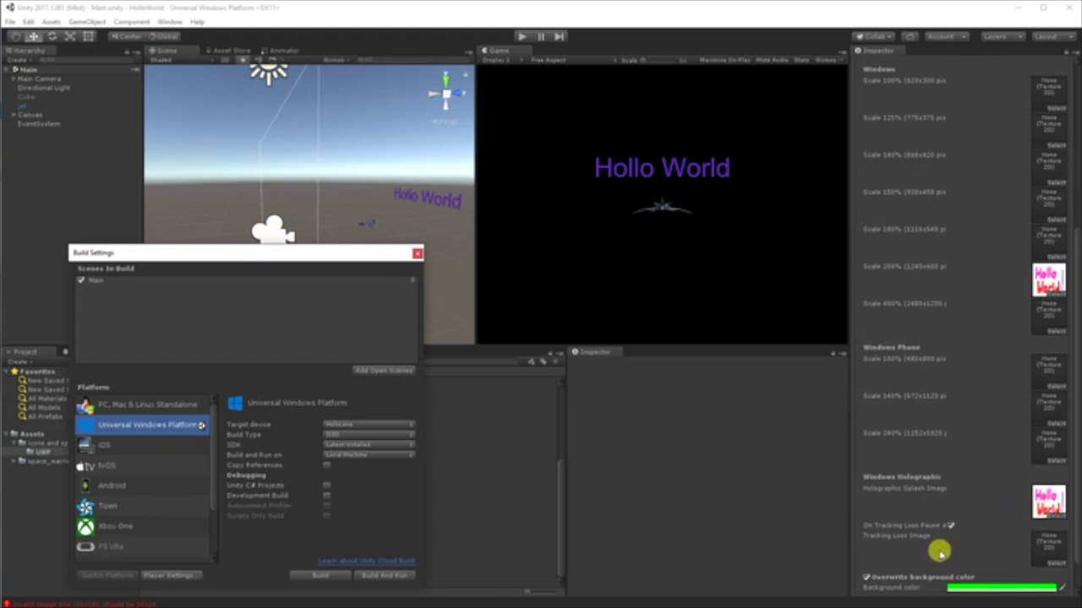
scroll(949, 573, down, 1)
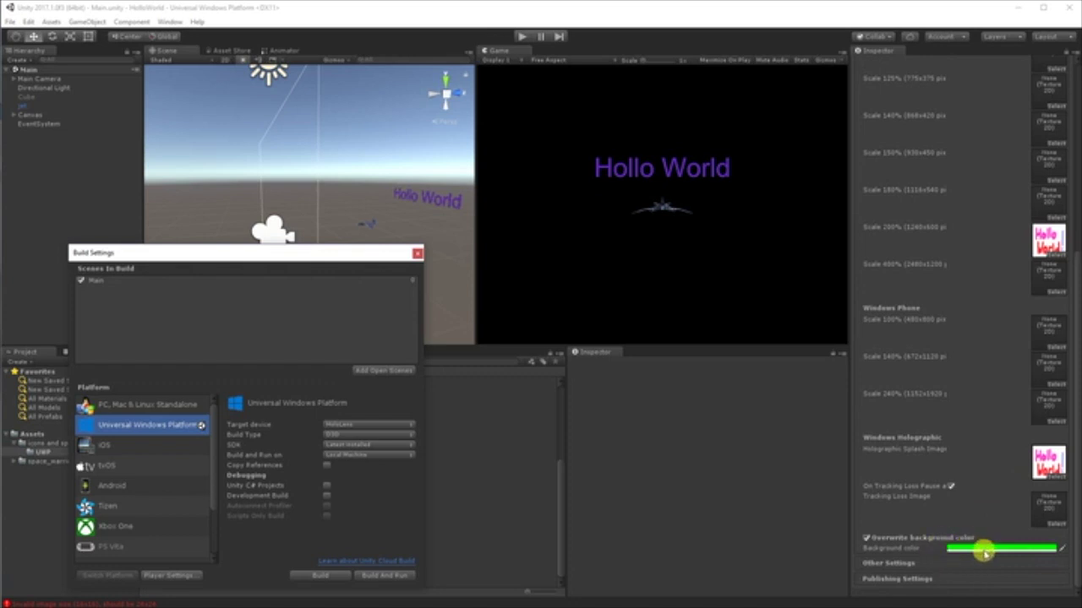
scroll(980, 547, up, 7)
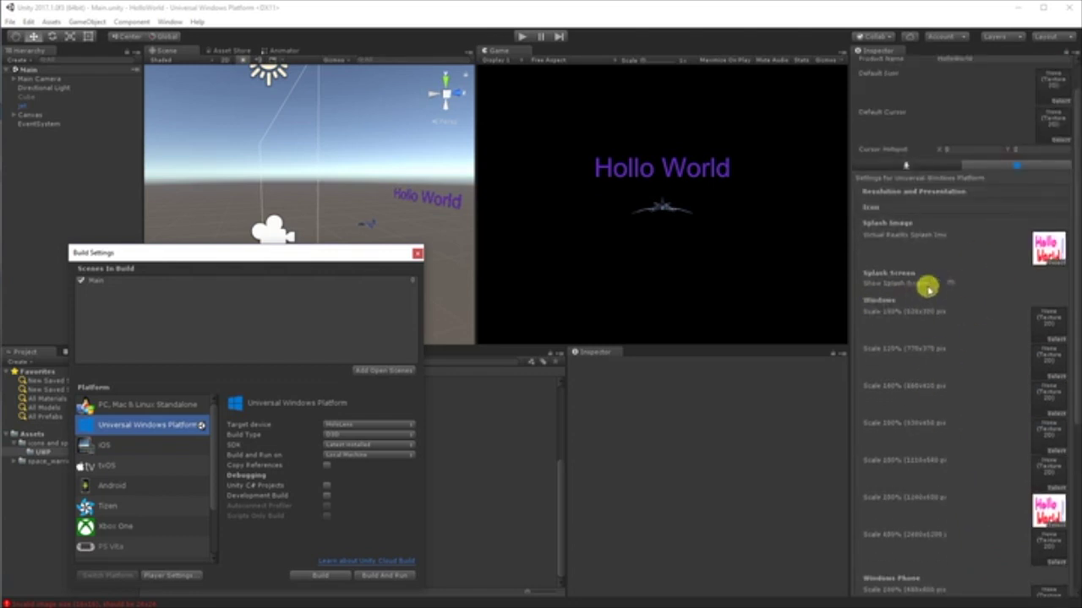
scroll(938, 335, up, 1)
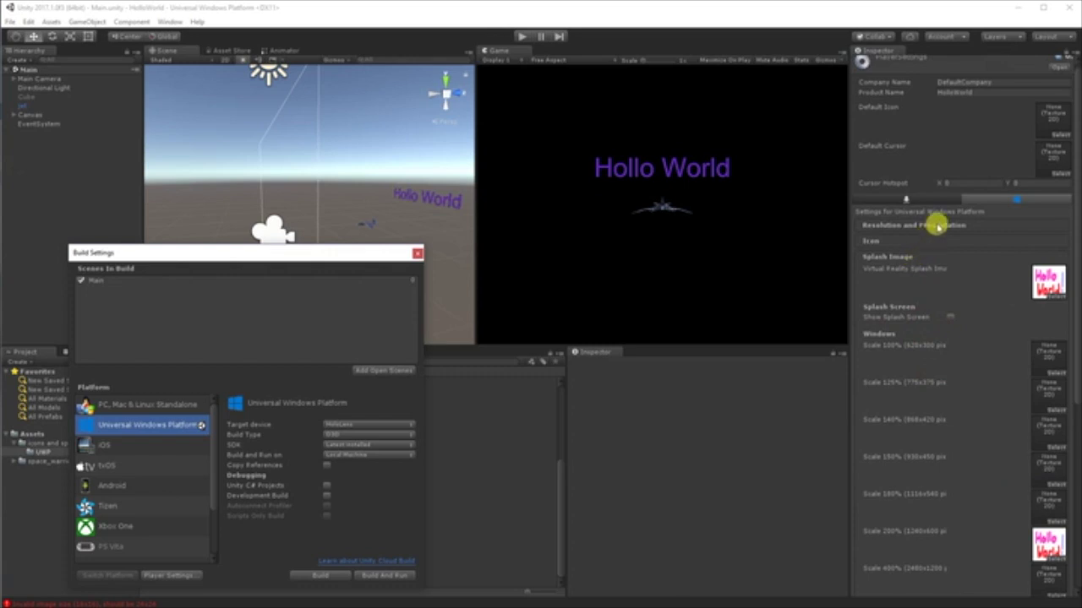
Expand the Icon section and the Store Logo foldout in PlayerSettings
click(878, 241)
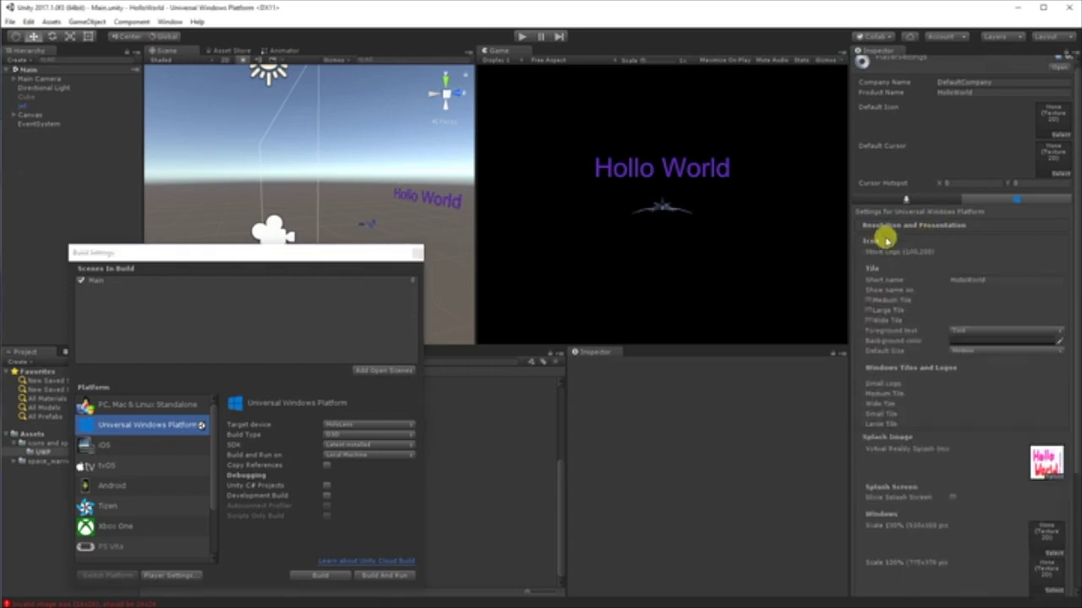
scroll(942, 342, down, 1)
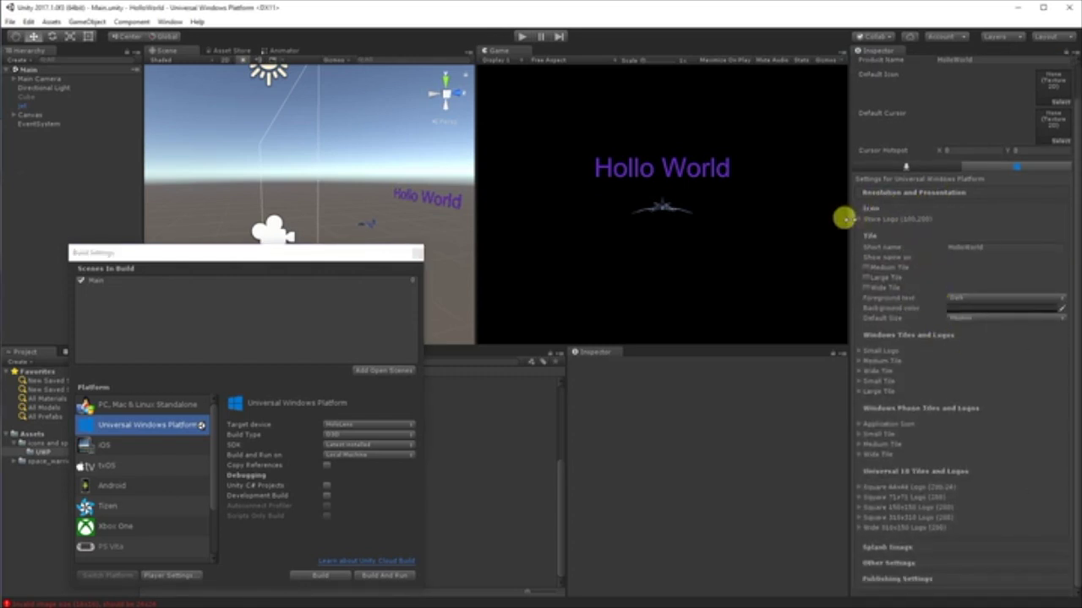
click(860, 220)
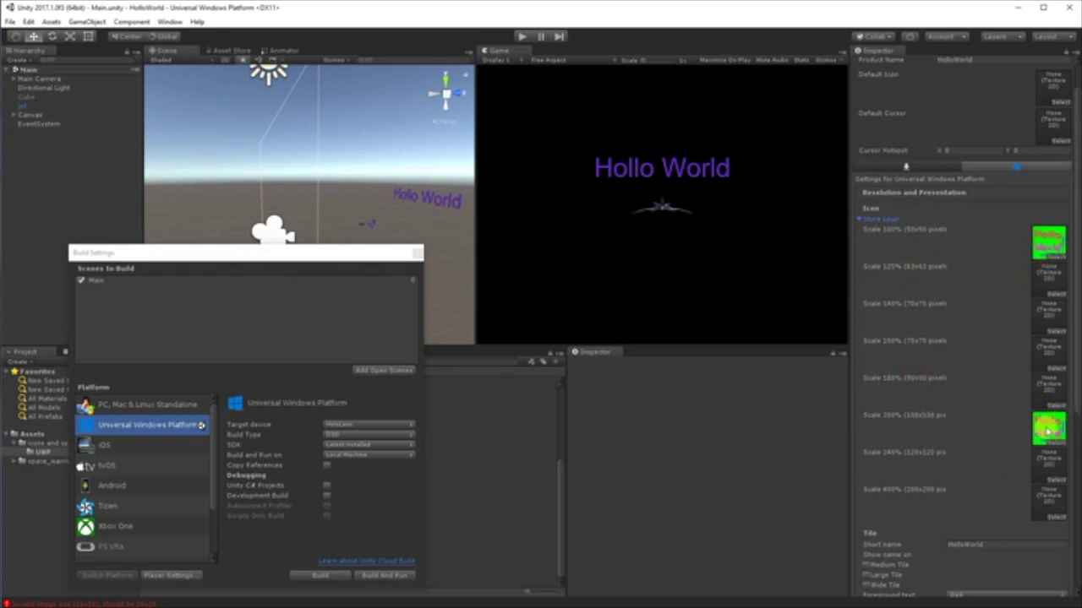
scroll(921, 427, down, 5)
scroll(919, 425, down, 4)
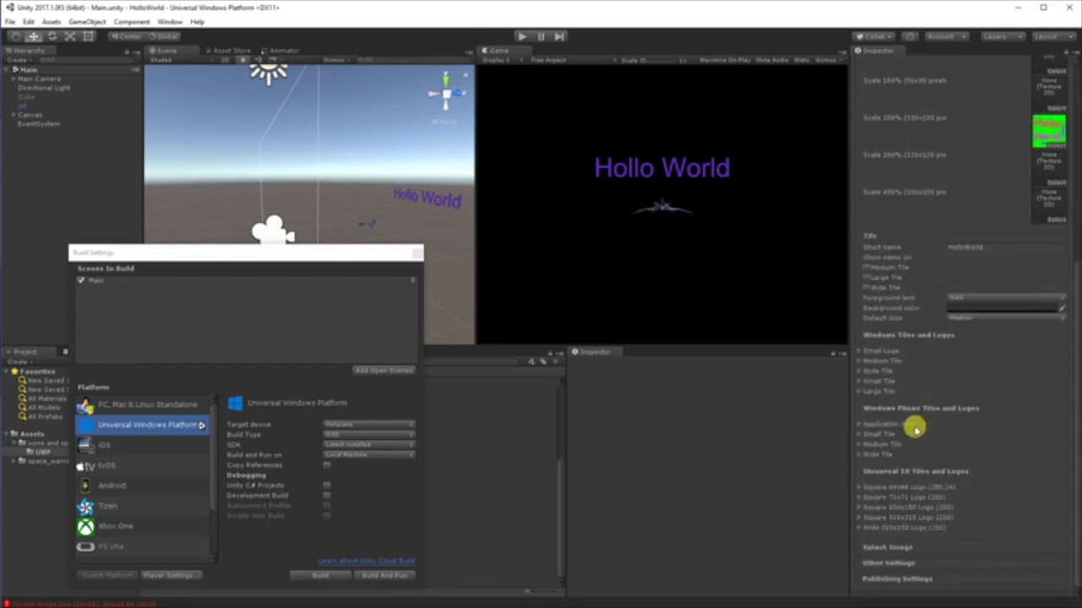
Expand the Square 44x44, 71x71, 150x150, 310x310 and Wide 310x150 Logo foldouts
click(859, 488)
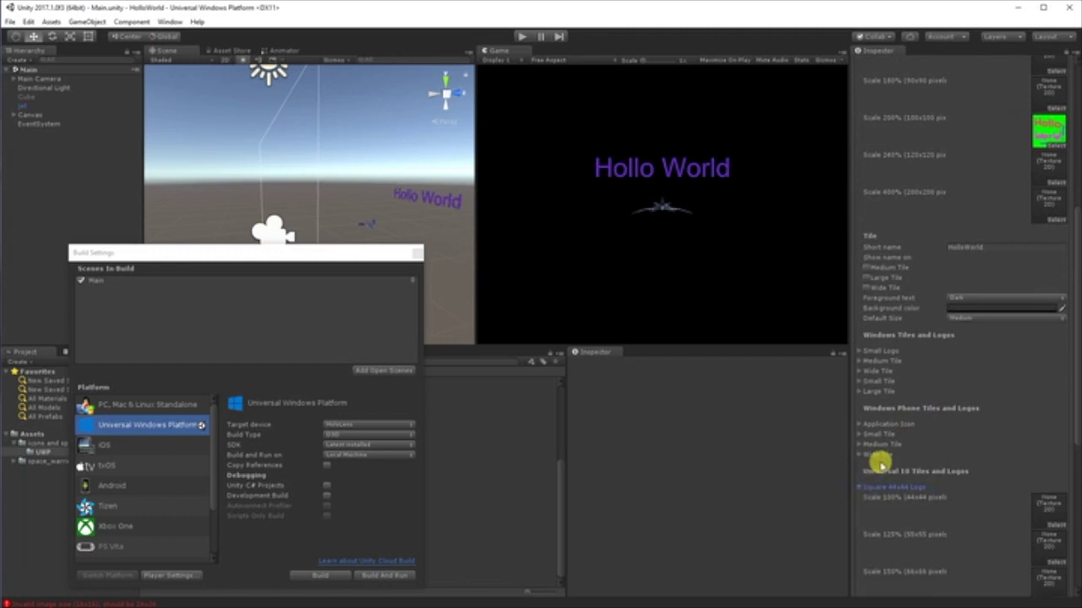
scroll(882, 461, down, 7)
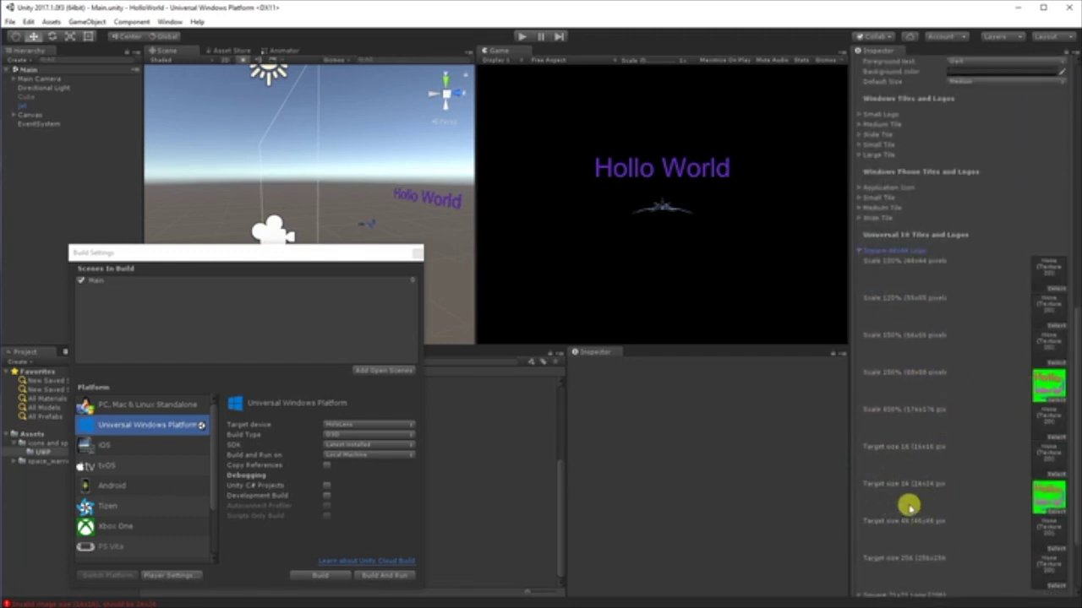
scroll(978, 492, down, 3)
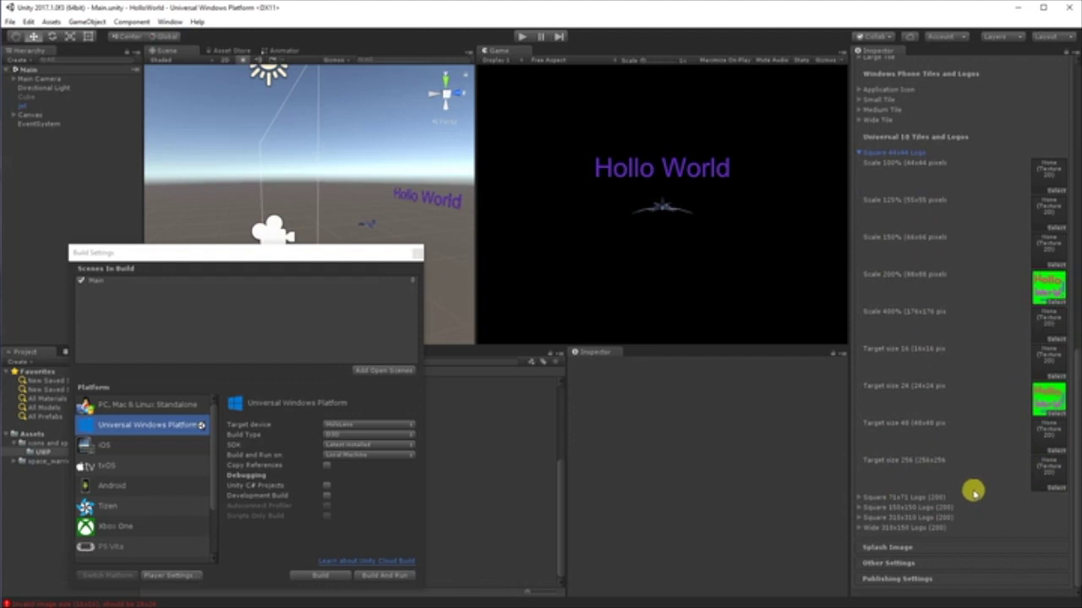
click(862, 497)
scroll(878, 486, down, 4)
scroll(879, 486, down, 2)
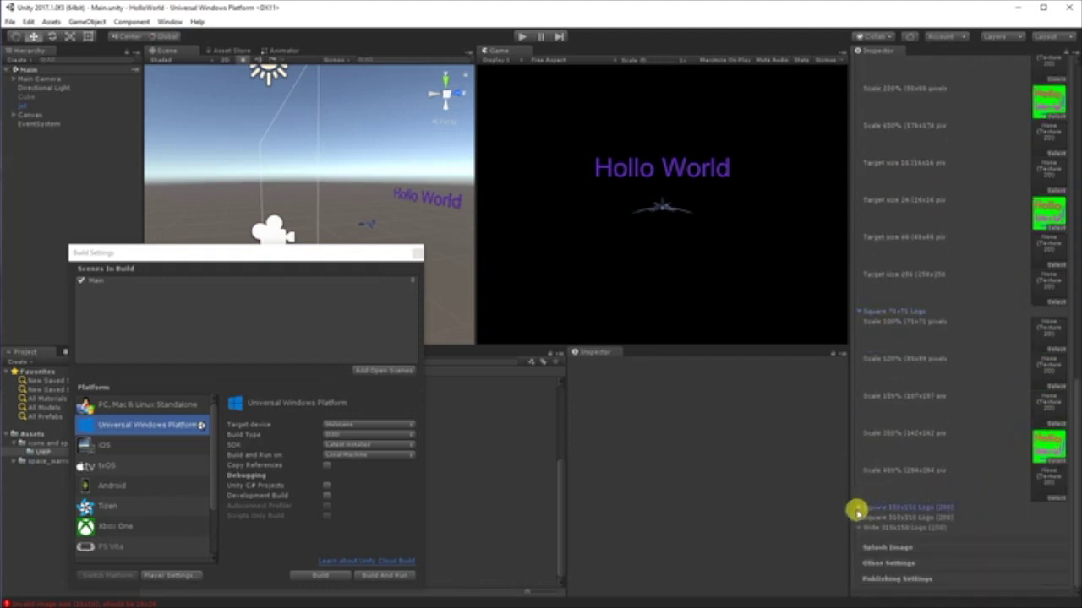
click(859, 508)
scroll(865, 495, down, 5)
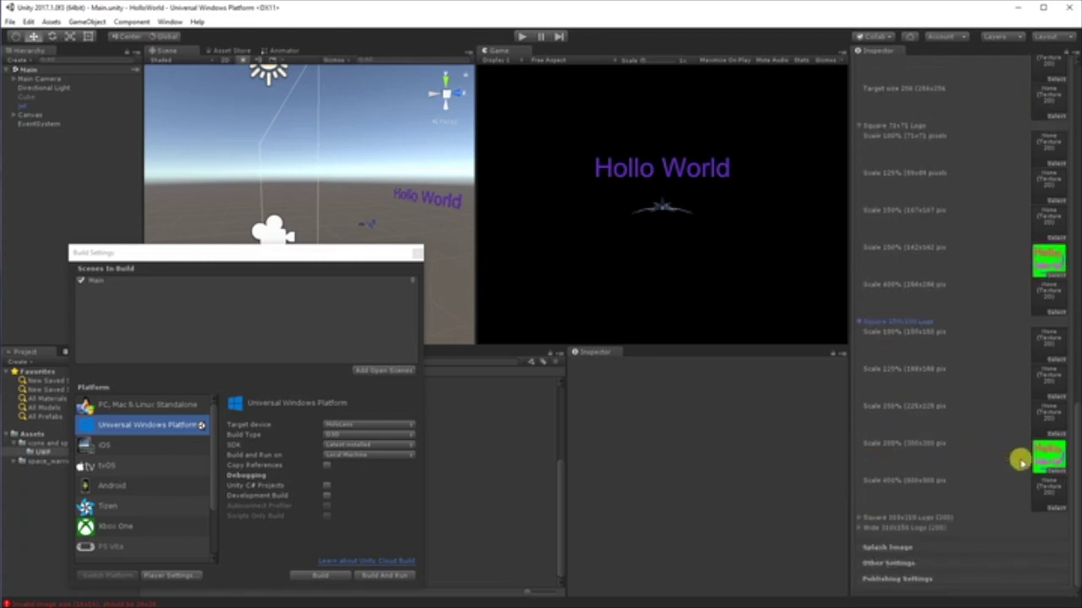
click(856, 517)
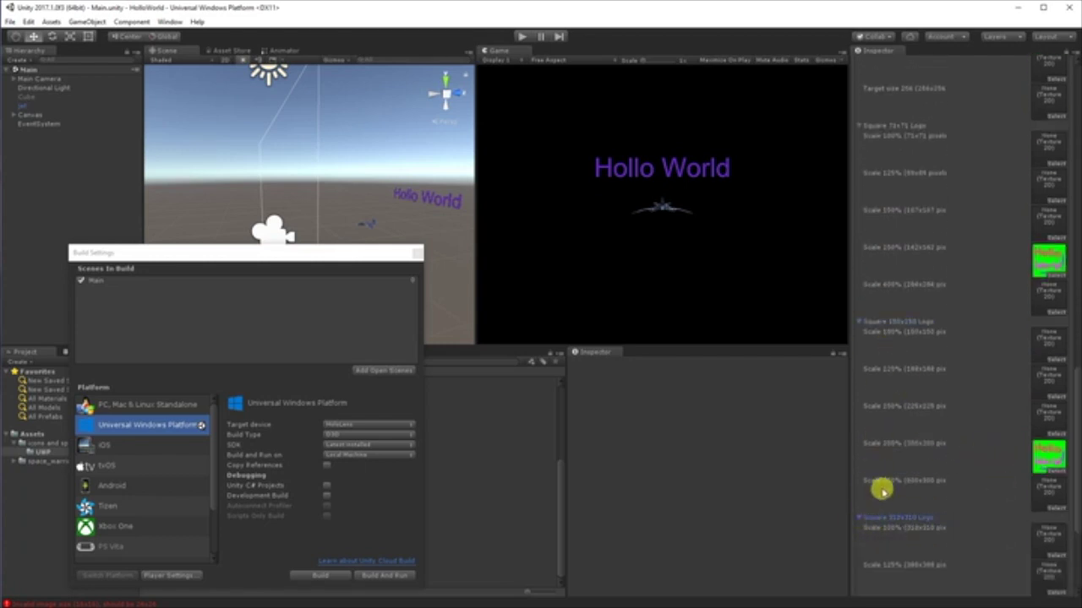
scroll(881, 490, down, 5)
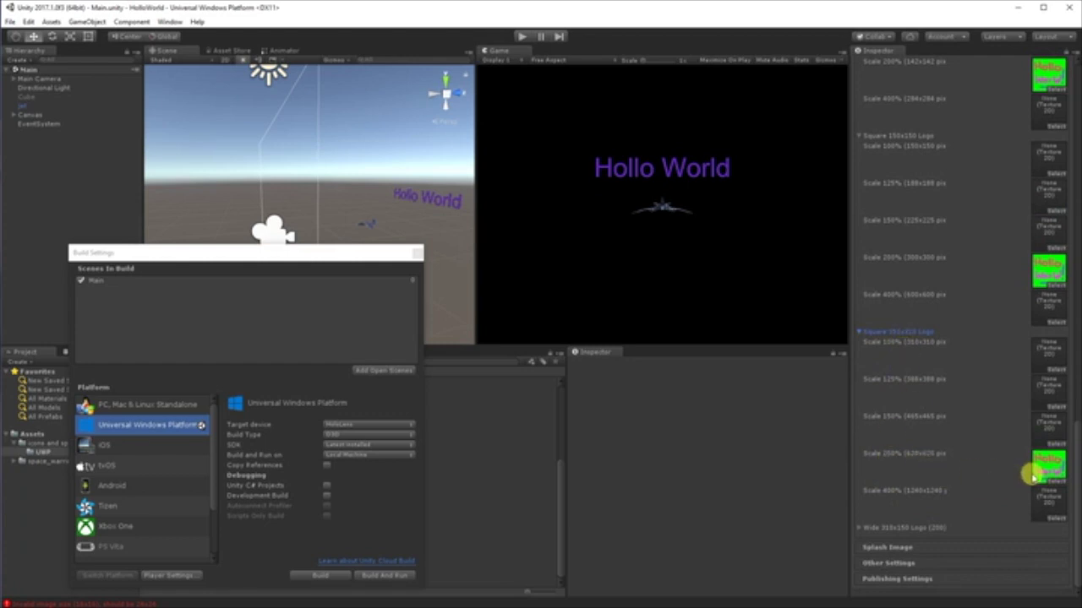
click(857, 528)
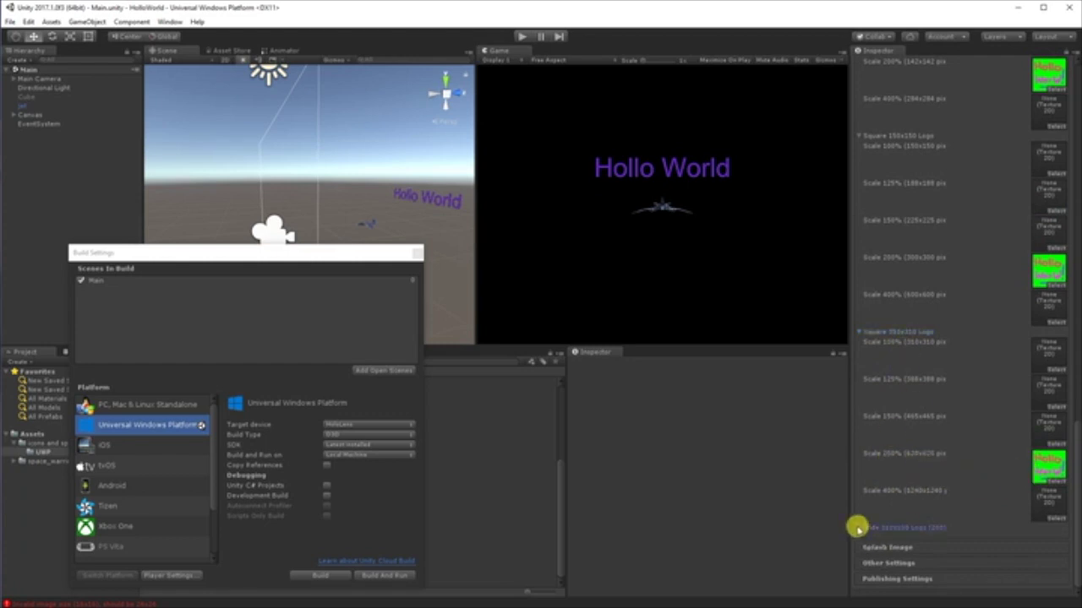
scroll(907, 507, down, 4)
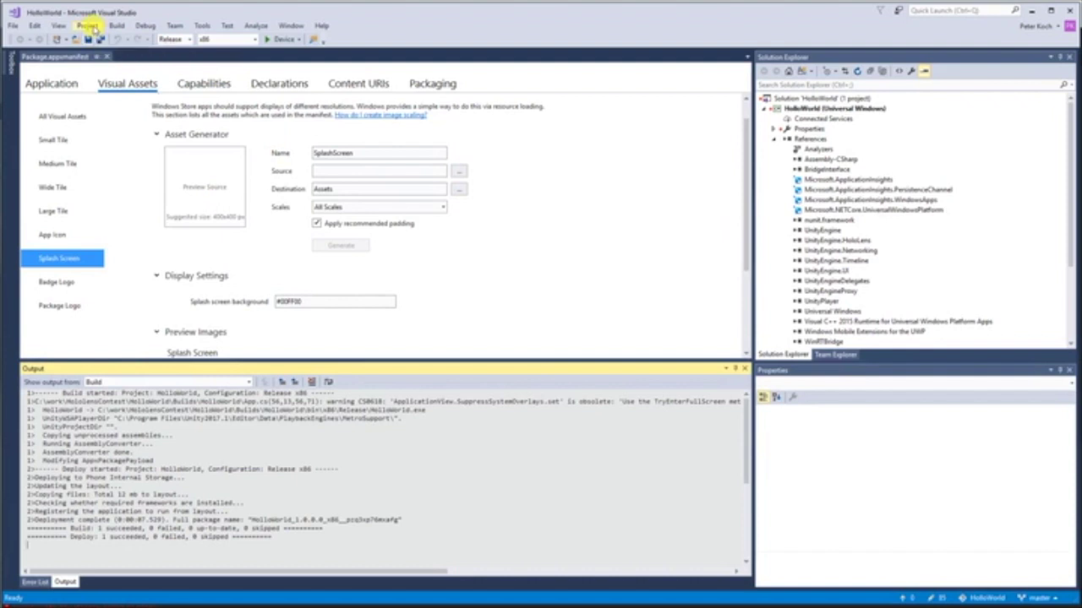
Create non-Store HolloWorld app packages for x86, x64 and ARM Release
click(89, 27)
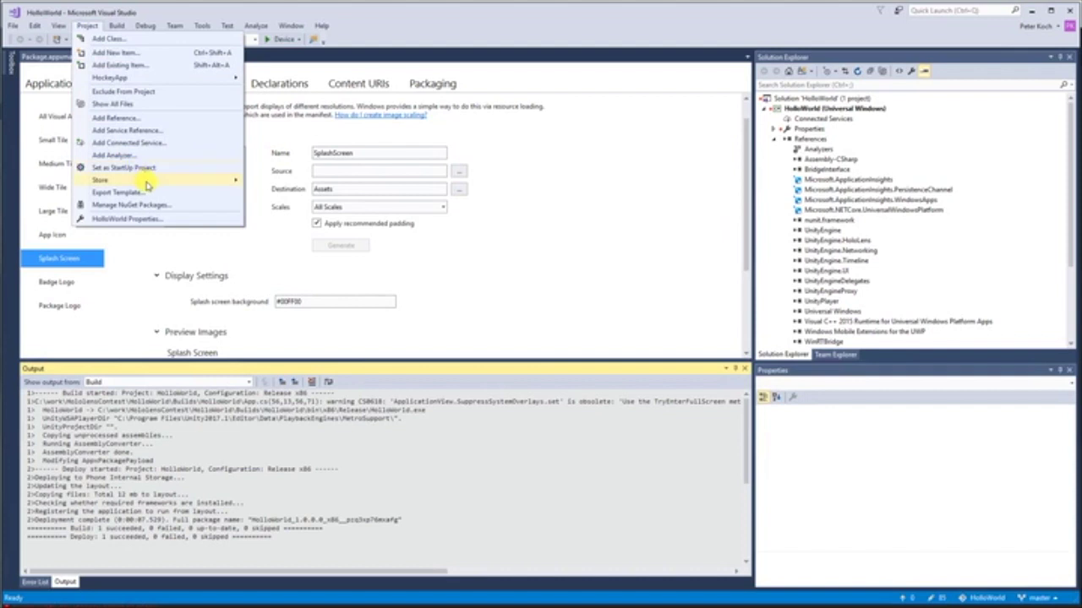
mouse_move(147, 185)
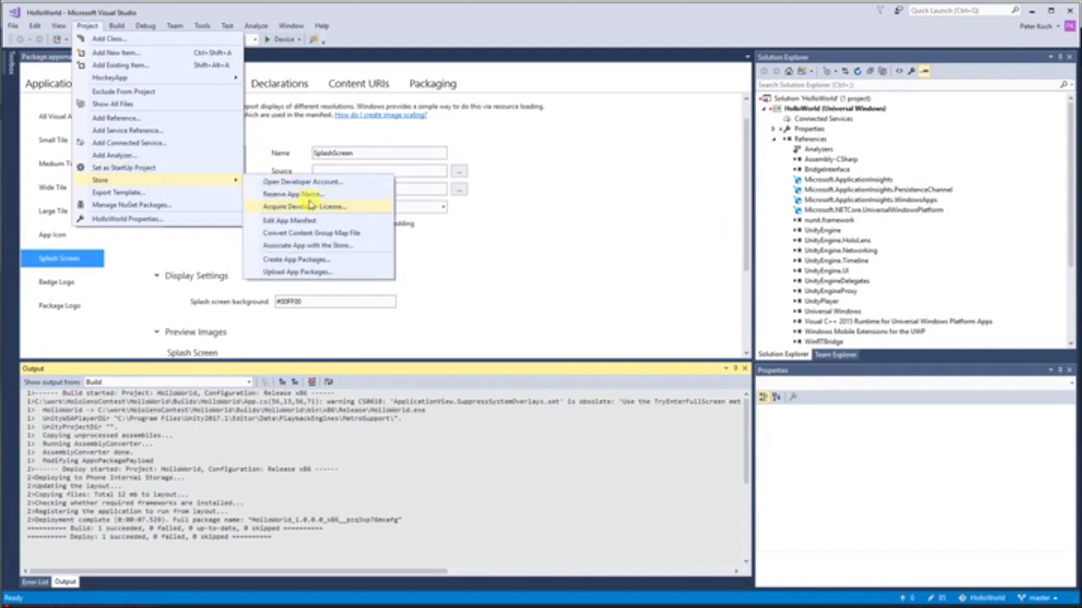
click(332, 264)
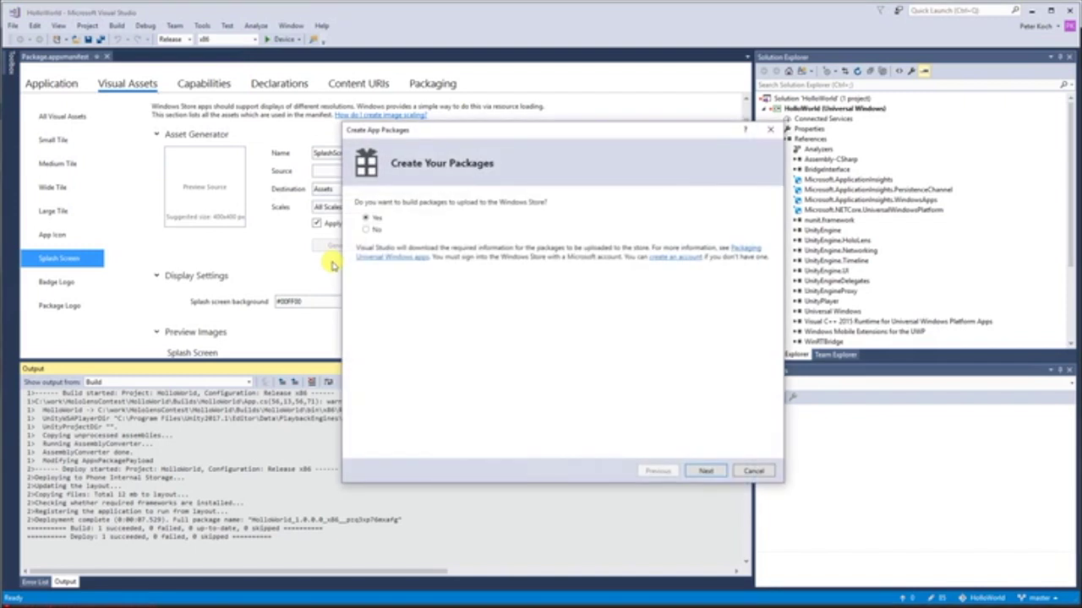
click(376, 229)
click(708, 471)
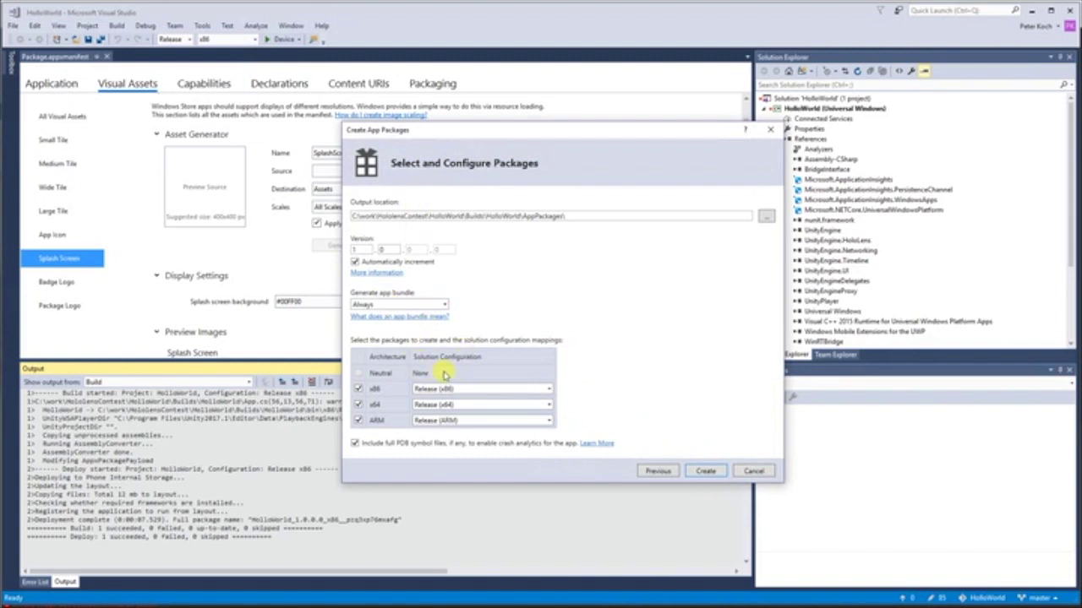
click(706, 472)
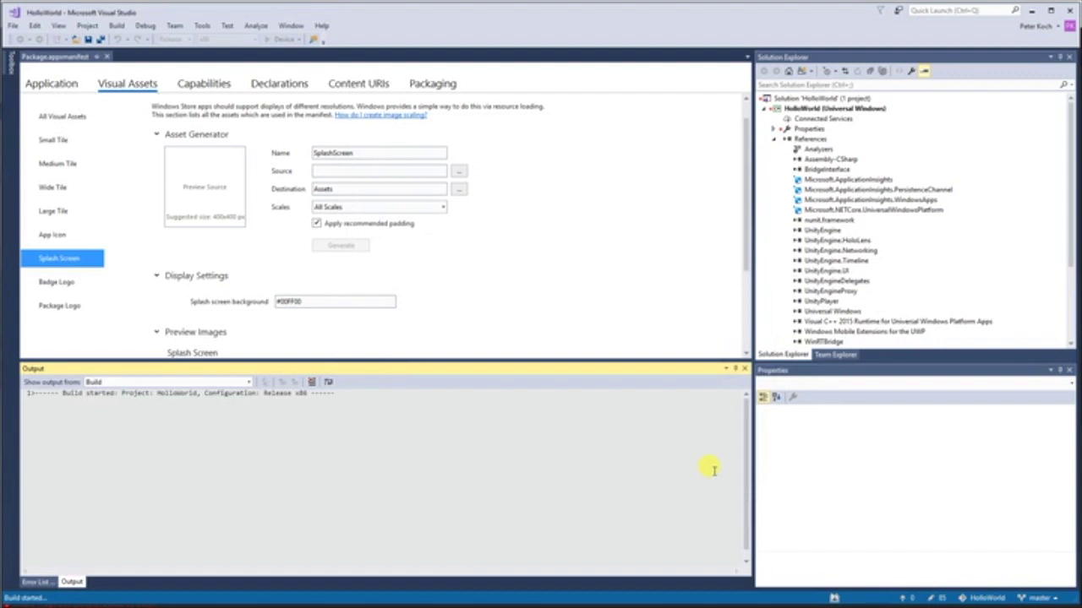